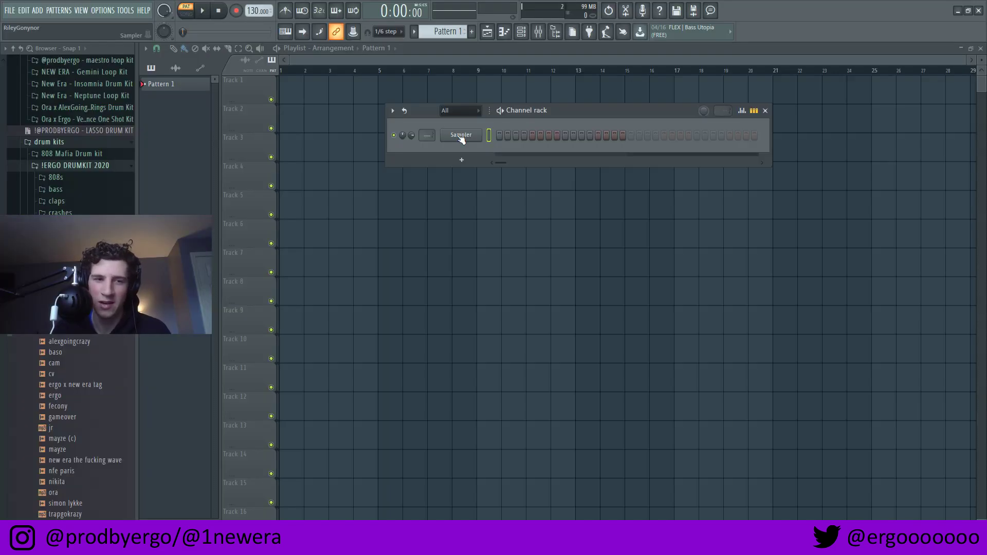
Step: Replace the Sampler channel with the Omnisphere_2 instrument
right_click(462, 137)
mouse_move(530, 225)
left_click(699, 436)
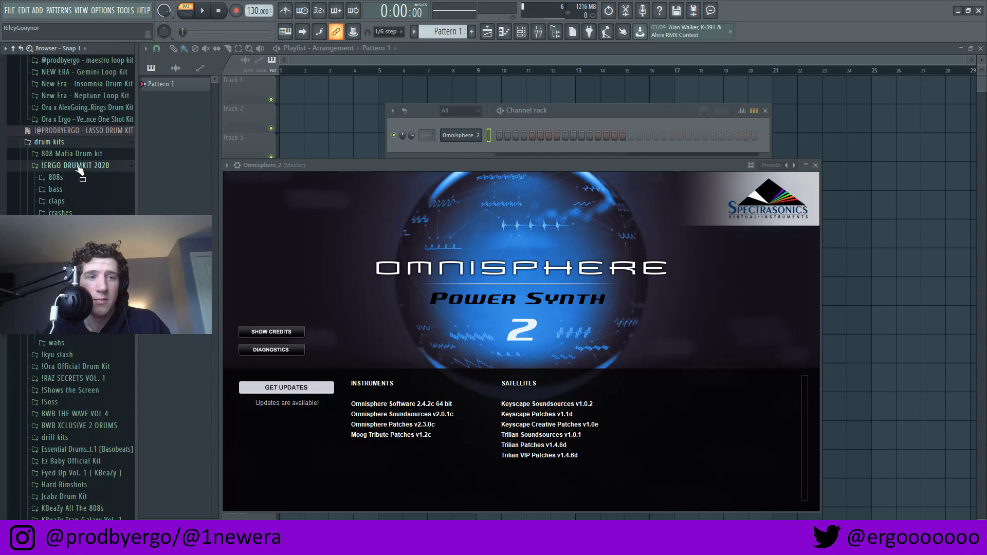
Step: Load the bell - cuisine sample from the Based1 - Rogue one shot kit into a new channel and show its piano roll
left_click(78, 166)
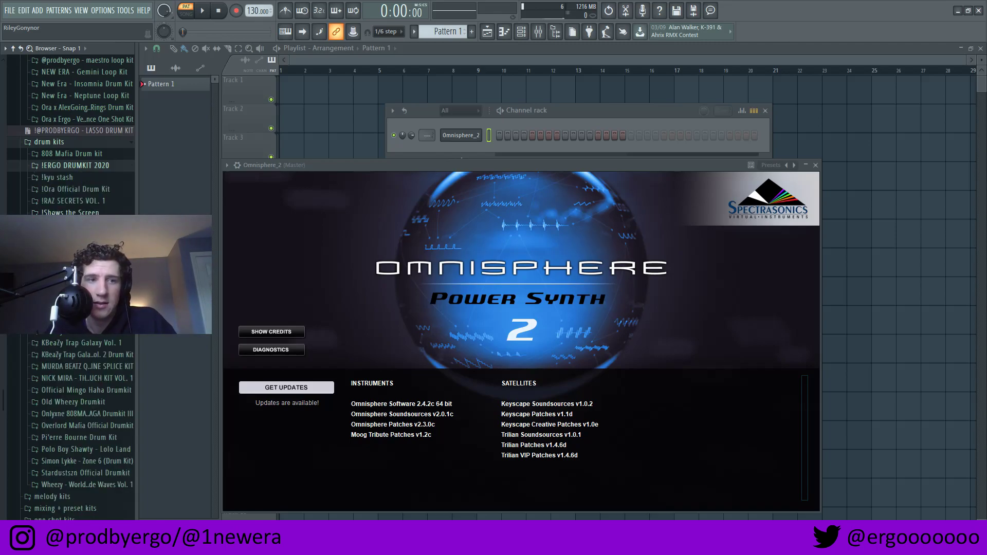
scroll(53, 216, "up", 2)
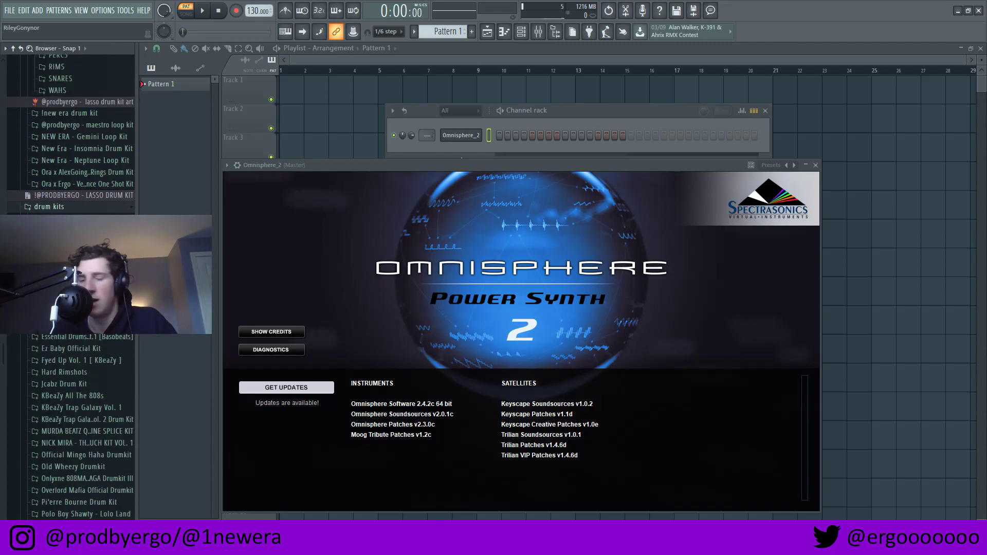
scroll(71, 288, "up", 8)
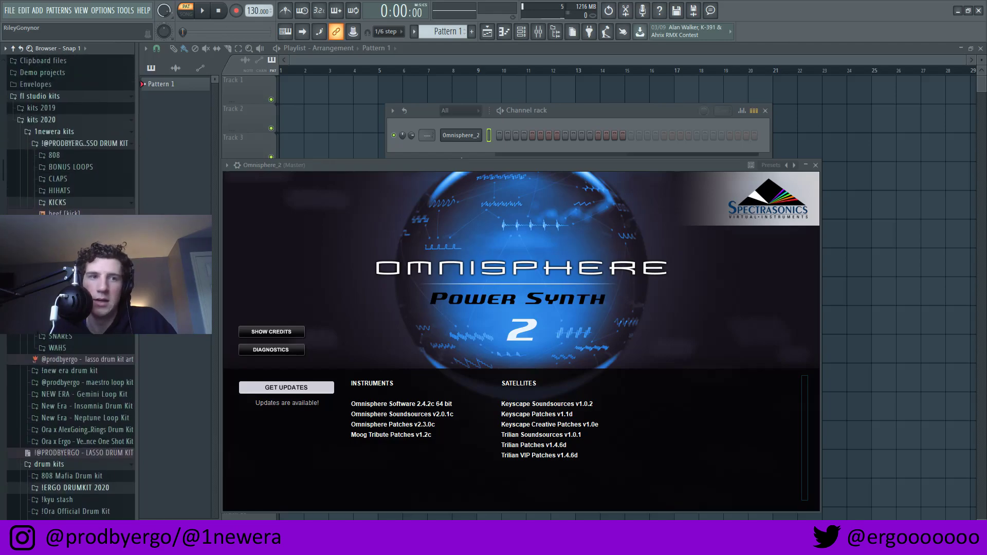
left_click(84, 206)
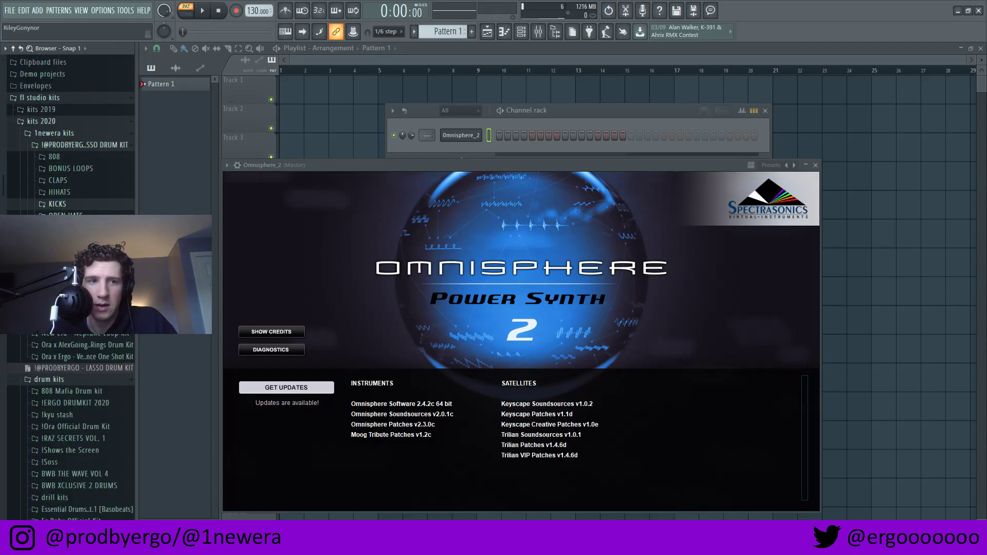
scroll(71, 278, "up", 2)
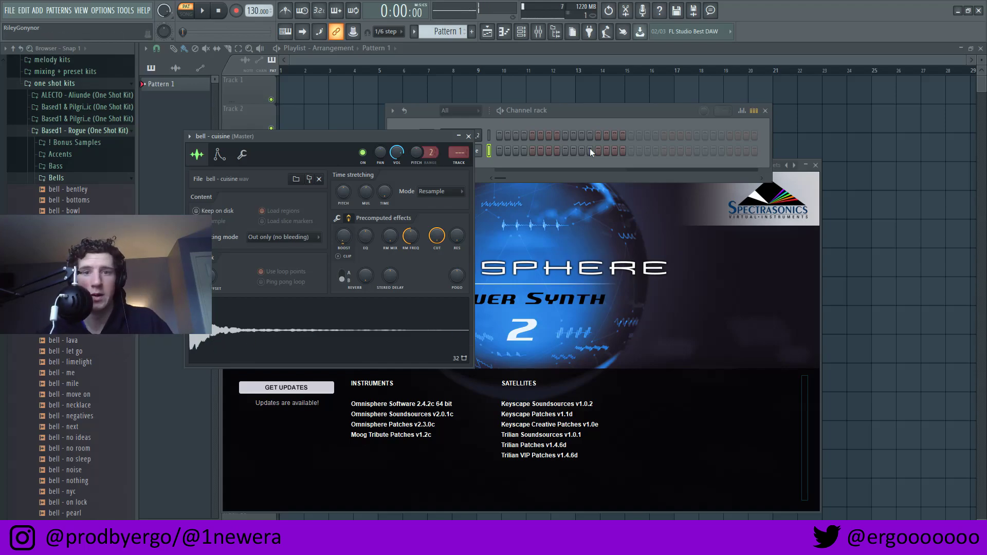
left_click(475, 151)
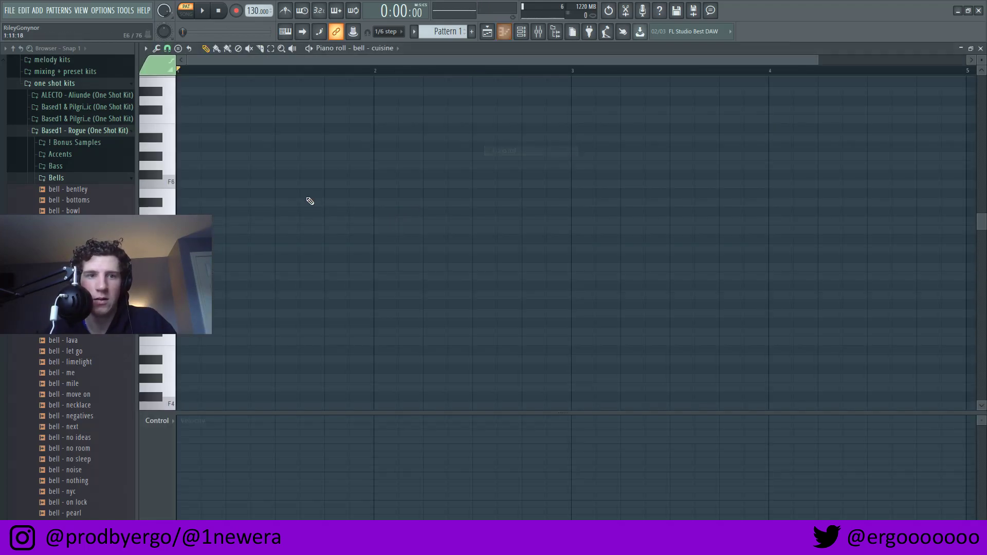
Step: With the tempo at 148, place descending C#5, B4 and A4 notes in the first half of bar 1 and play them
scroll(250, 270, "down", 2)
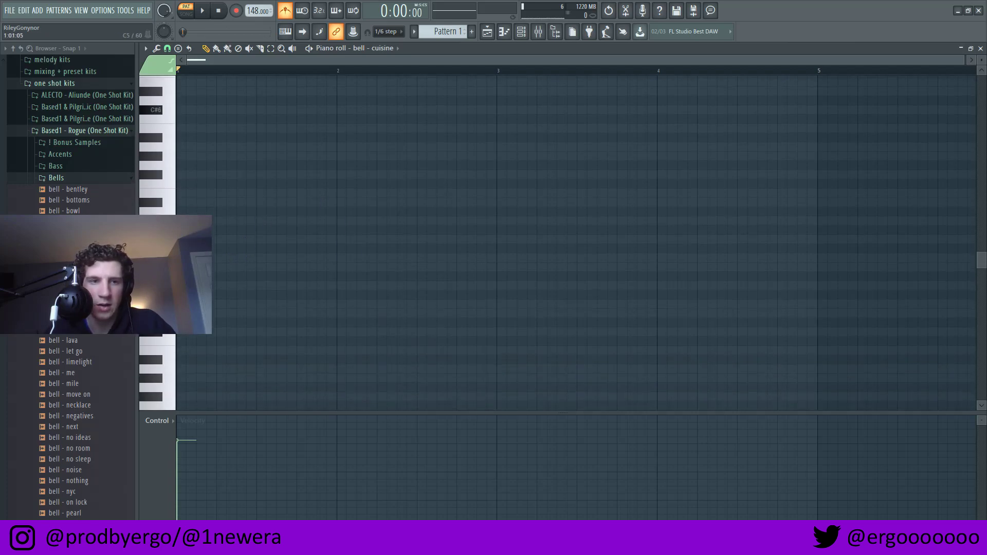
scroll(307, 247, "up", 3, "ctrl")
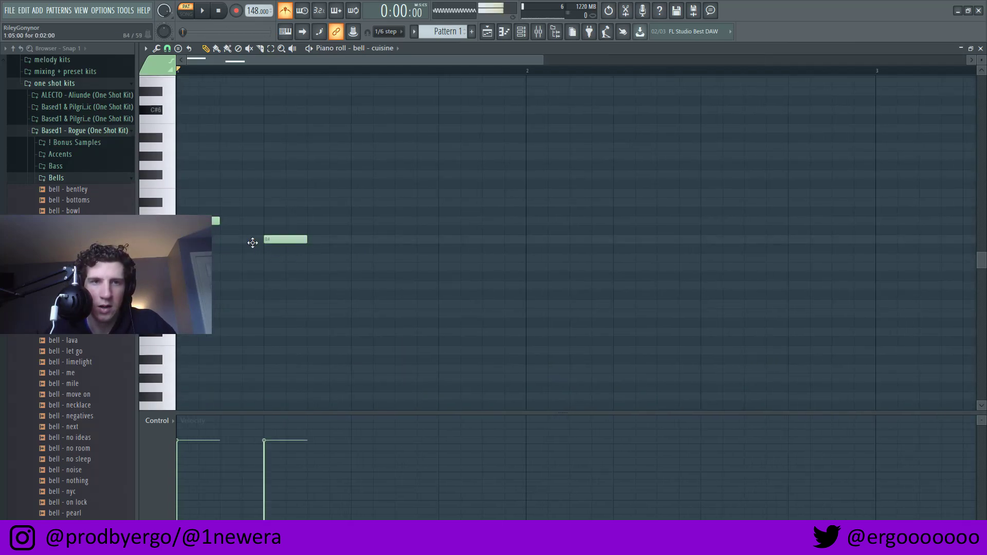
left_click_drag(271, 239, 268, 242)
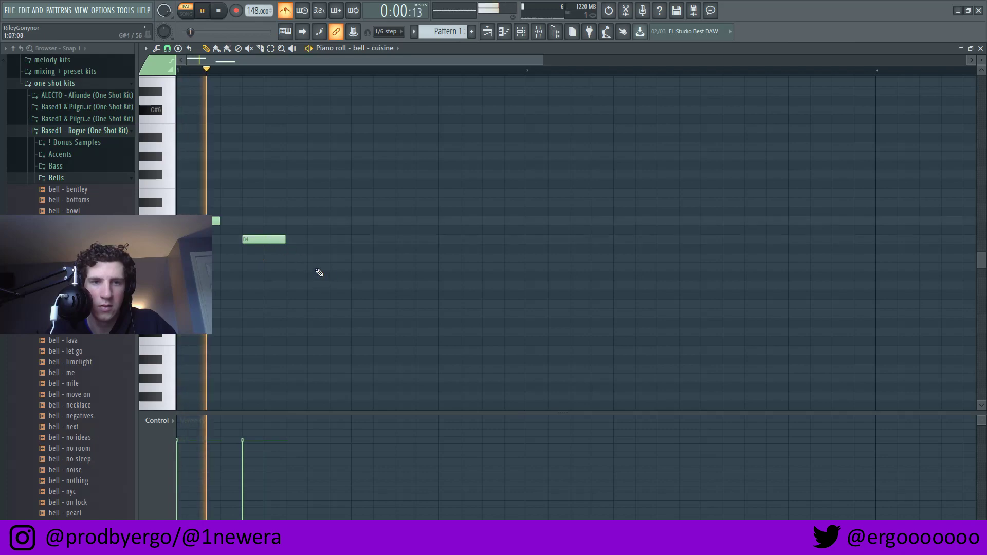
left_click(314, 258)
key("space")
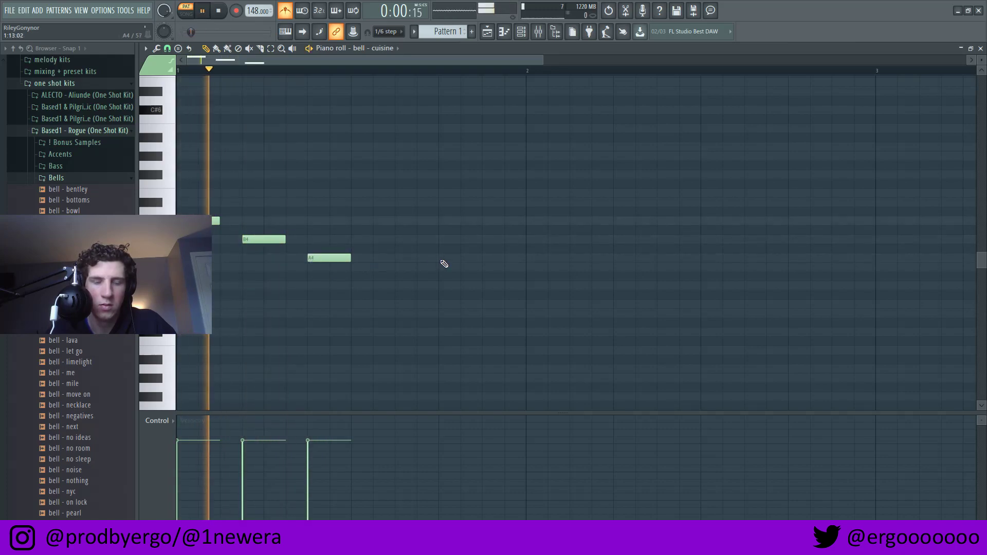
Step: Add two back-to-back A4 notes in the second half of bar 1, checking their timing with playback
left_click(399, 258)
key("space")
left_click(465, 259)
key("space")
left_click(485, 267)
key("space")
right_click(486, 267)
right_click(467, 259)
left_click(443, 259)
key("space")
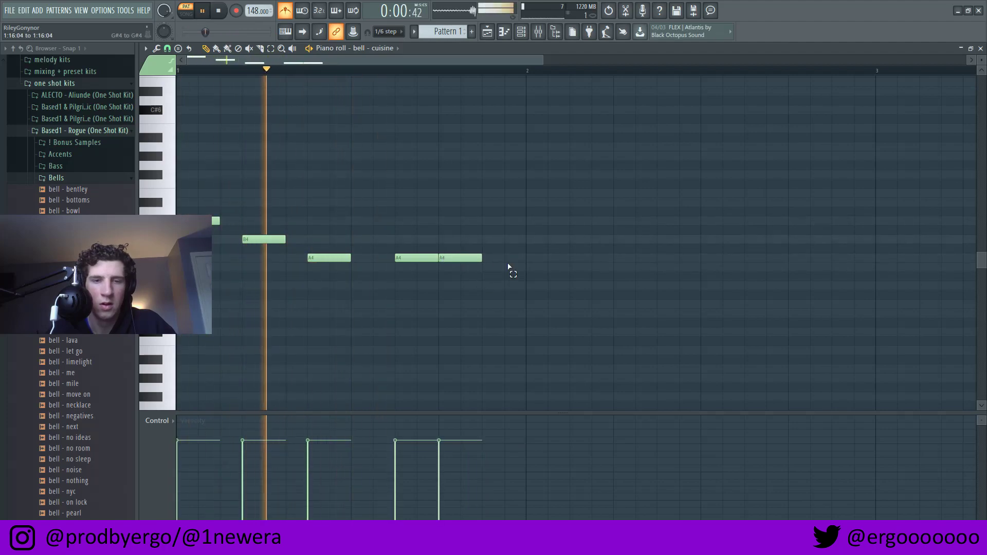
Step: Continue the melody in bar 2 with an A4, a G#4 and three C#5 notes, the last two back to back
scroll(465, 273, "down", 4)
scroll(332, 271, "up", 2)
key("space")
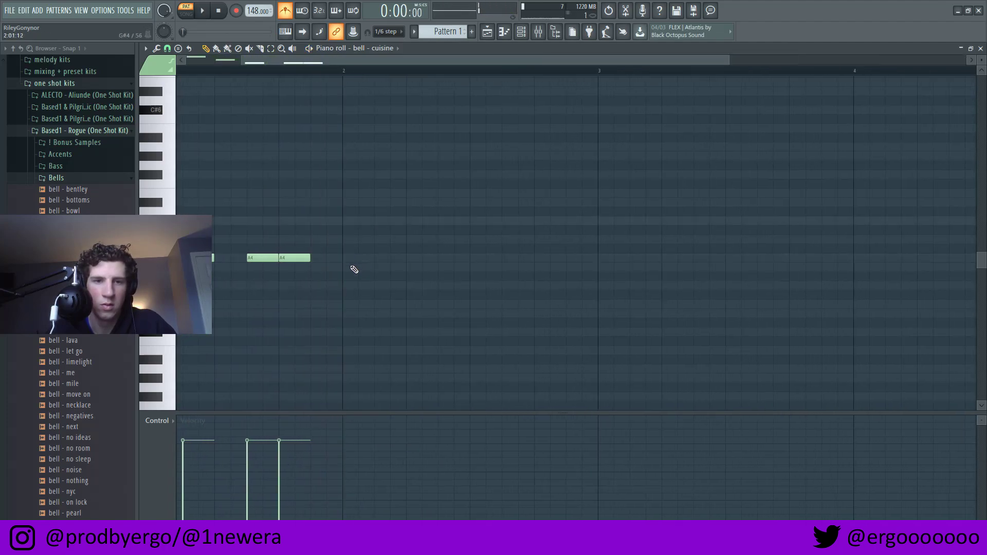
left_click(358, 258)
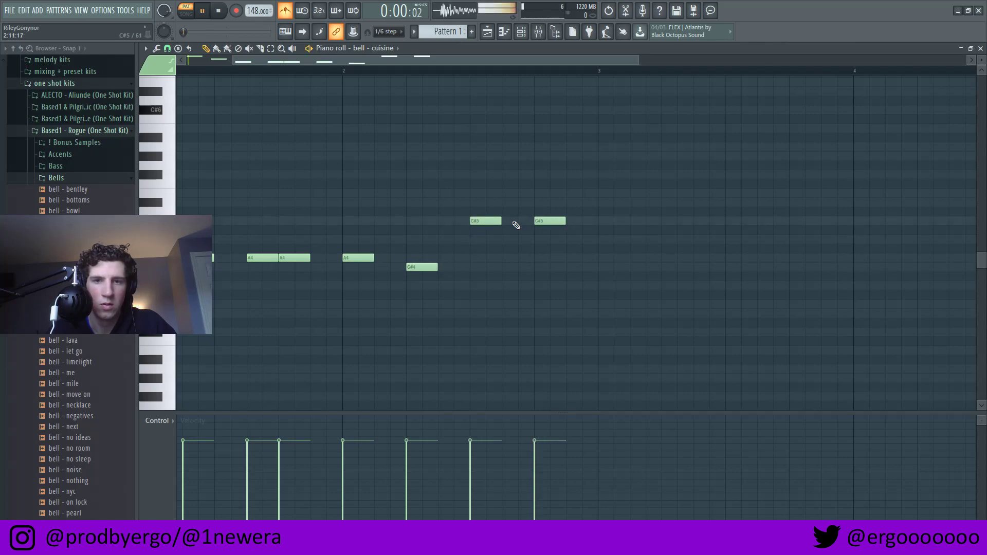
left_click_drag(479, 222, 451, 218)
key("space")
left_click_drag(565, 221, 533, 221)
left_click(540, 221)
scroll(568, 244, "down", 3)
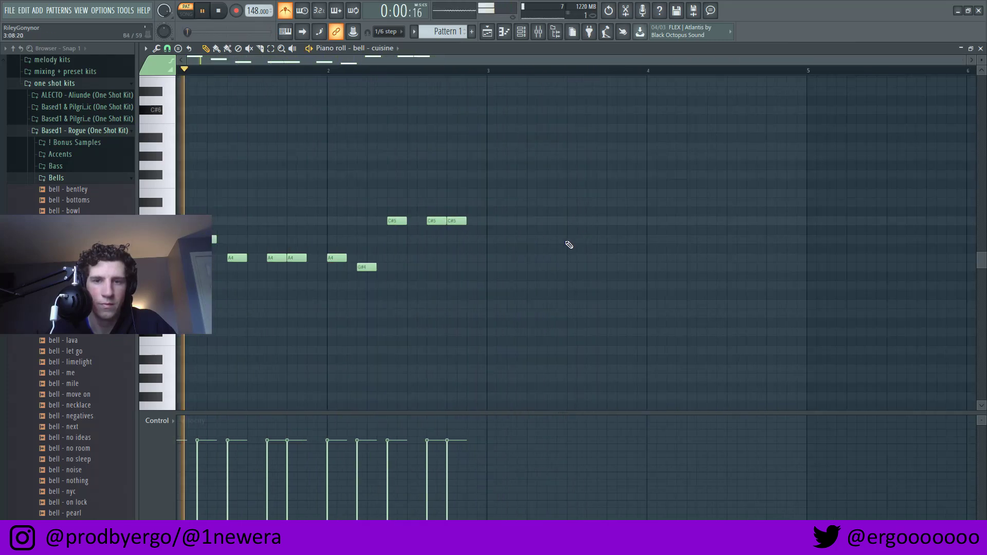
Step: Add G#5, F#5 and E5 harmony notes above the first three melody notes in bar 1
left_click_drag(527, 174, 261, 314)
left_click_drag(489, 161, 170, 360)
left_click(187, 201, "ctrl")
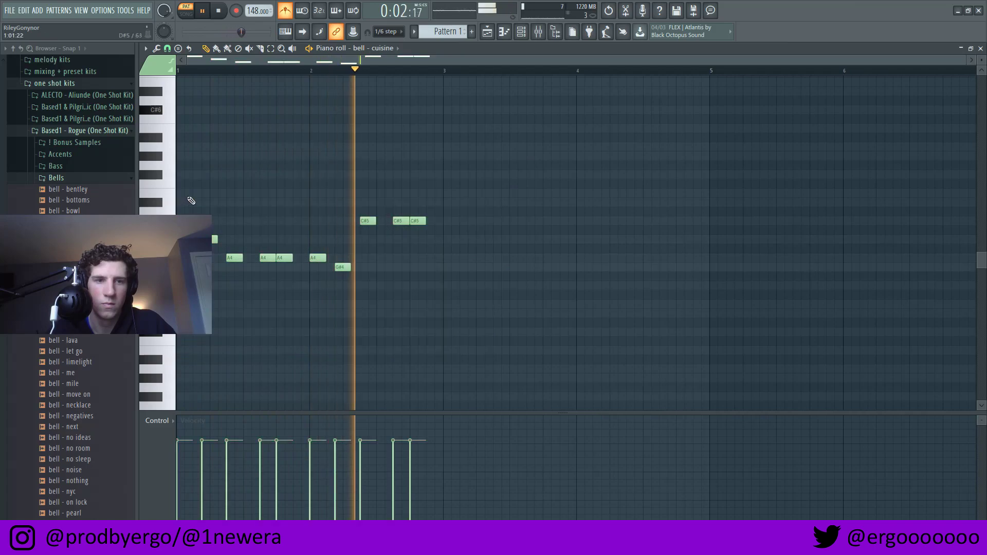
left_click(184, 157)
scroll(242, 193, "up", 3)
key("space")
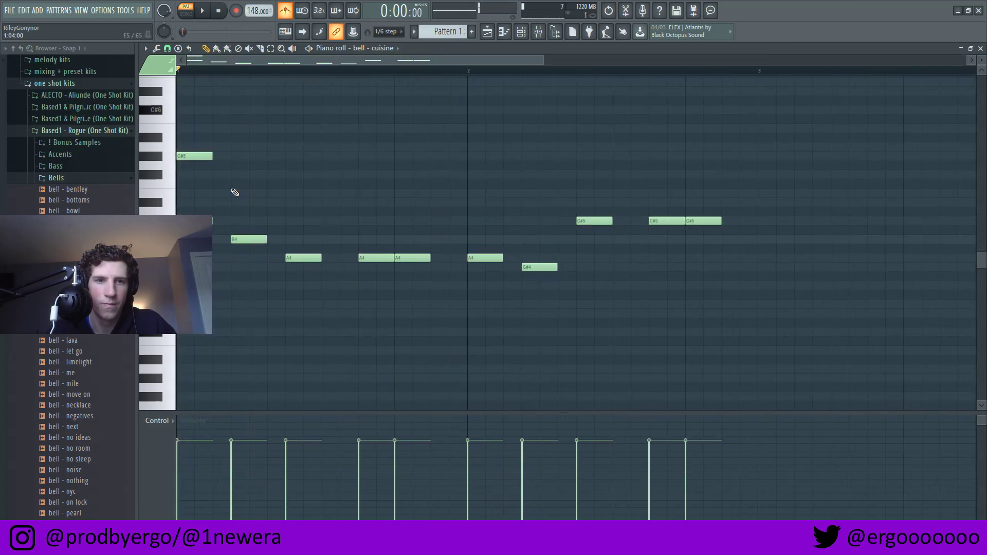
left_click_drag(254, 194, 254, 176)
left_click(288, 193)
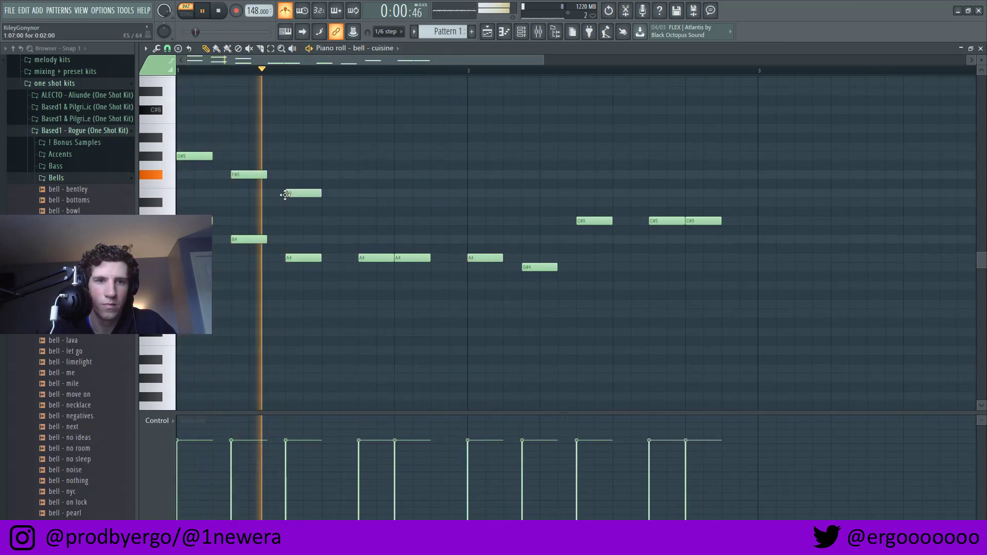
Step: Harmonize the remaining melody with E5 notes over each A4, D#5 over the G#4, and G#5 over the C#5 notes
key("space")
left_click(373, 202)
left_click(398, 202)
key("space")
left_click_drag(376, 202, 408, 193)
key("space")
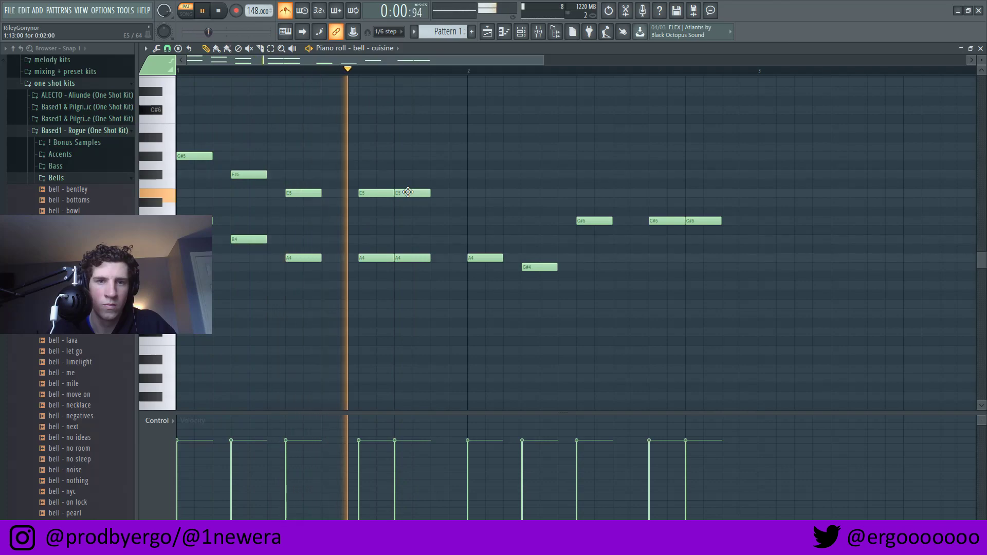
key("space")
left_click(479, 192)
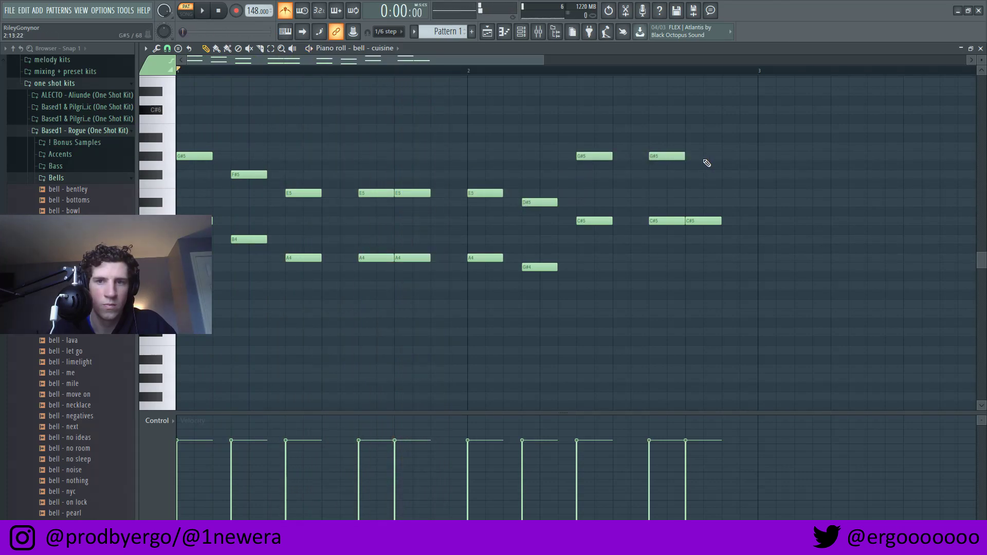
Step: Transpose all the notes down seven semitones and play back the two-bar pattern
key("shift+Down")
key("shift+Down")
key("shift+Down")
key("shift+Down")
key("shift+Down")
key("shift+Down")
key("shift+Down")
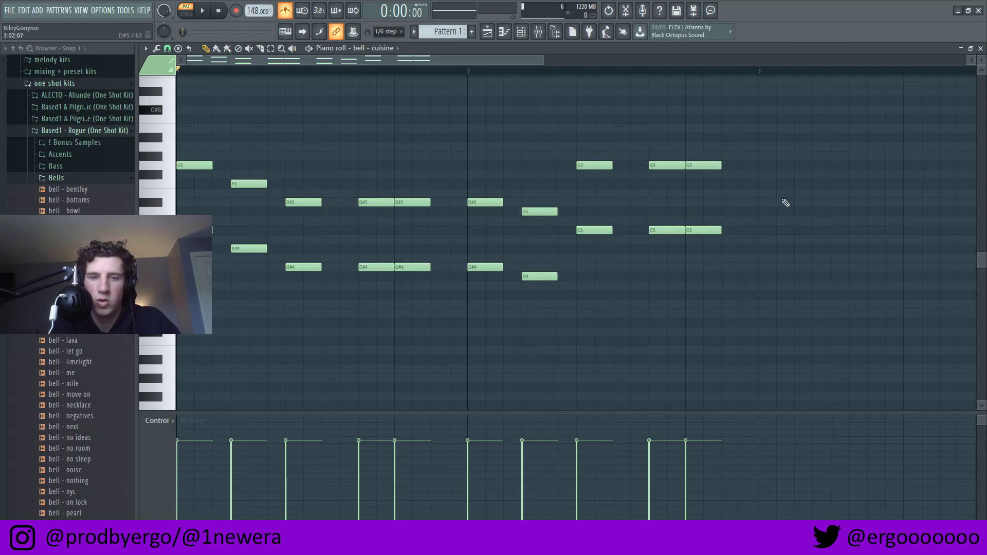
key("space")
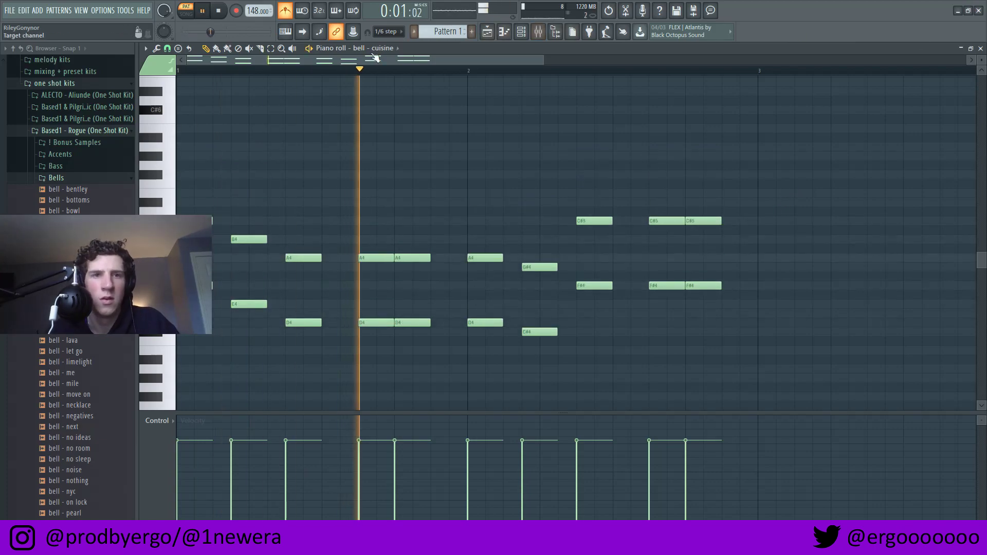
scroll(487, 166, "down", 2)
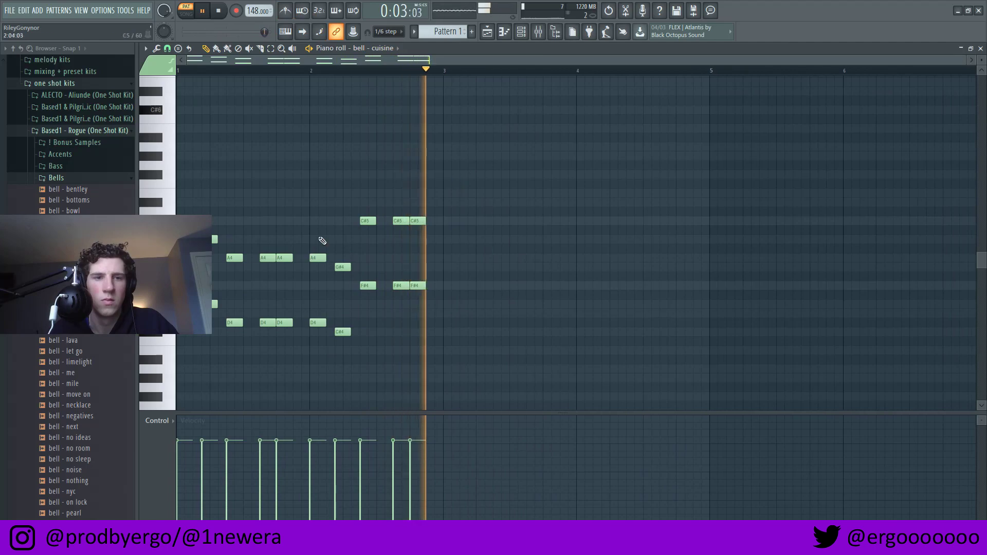
key("space")
Step: Replace the channel's sample with bell - me and play the pattern to audition it
scroll(82, 362, "down", 2)
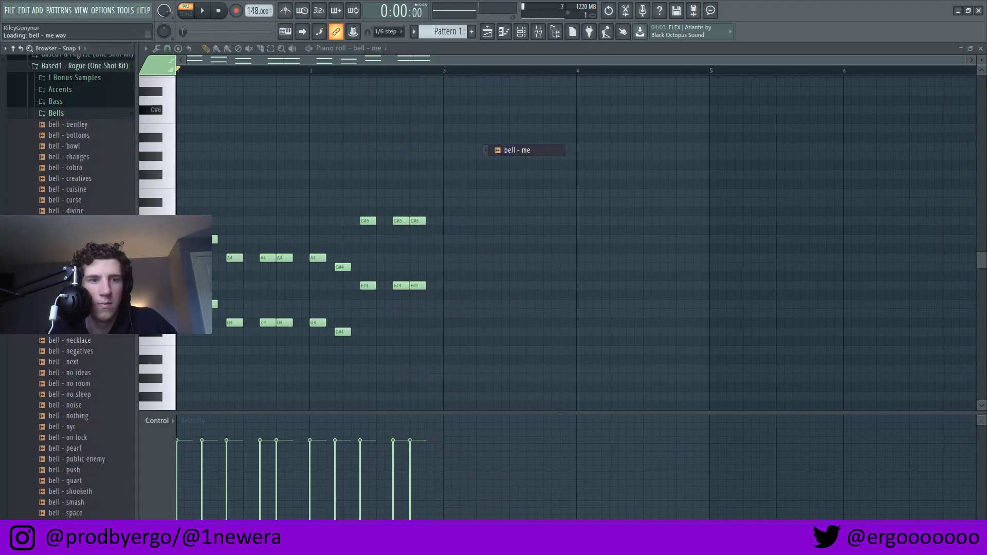
key("space")
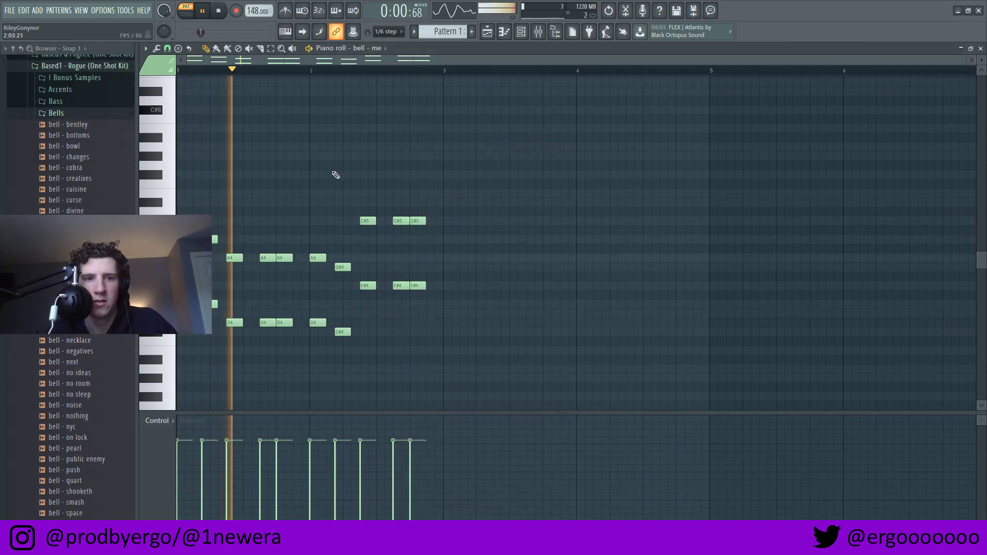
left_click_drag(85, 330, 506, 150)
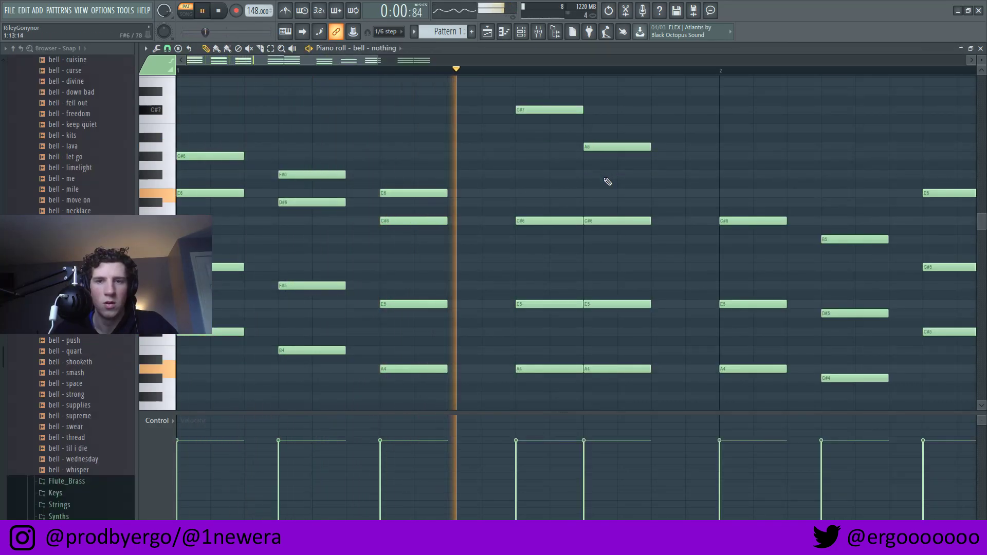
Step: Lower the A6 top note near the end of bar 1 to G#6 and play the pattern
left_click_drag(591, 147, 591, 156)
scroll(621, 170, "down", 5)
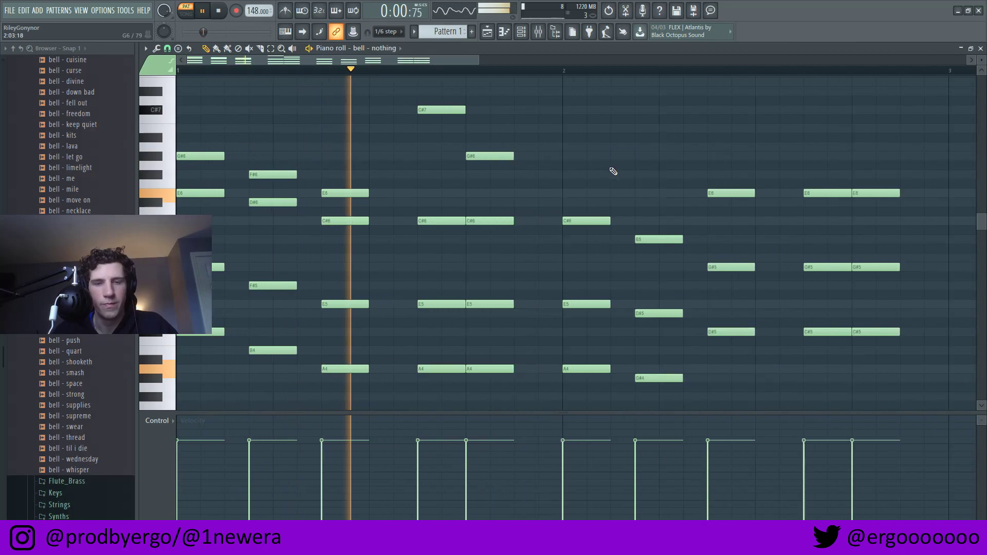
key("space")
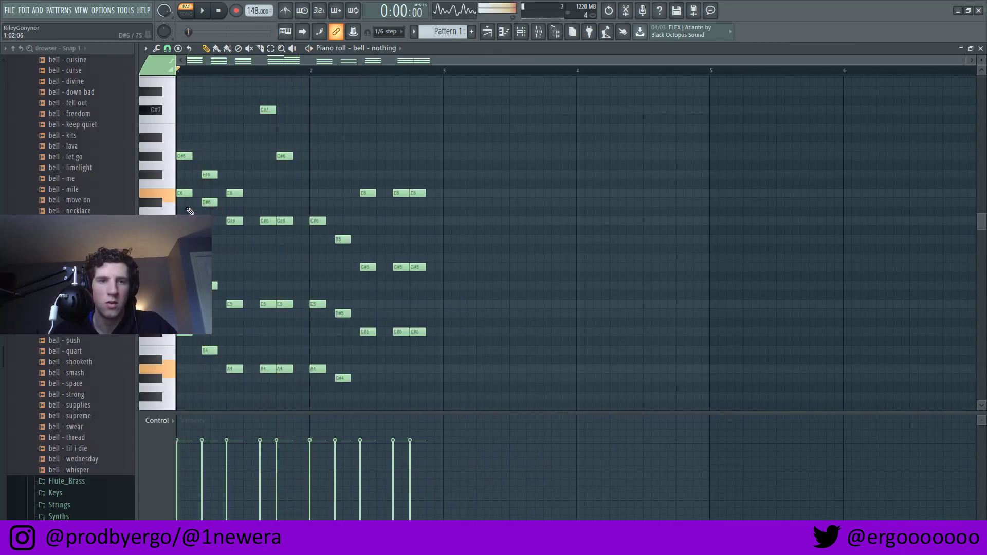
Step: Audition the bell samples from smash through whisper on the playing pattern and load bell - whisper in the channel
left_click(31, 388)
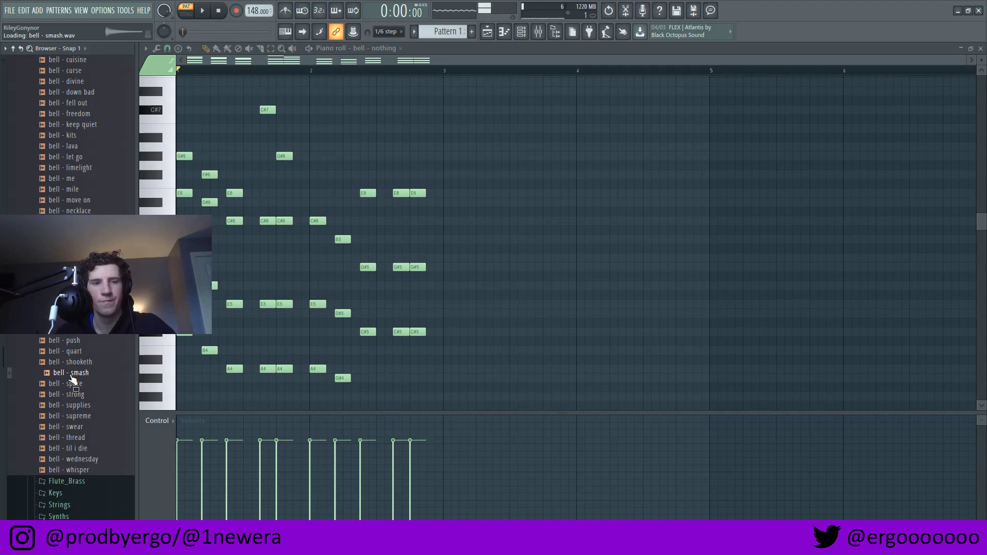
key("space")
left_click(74, 416)
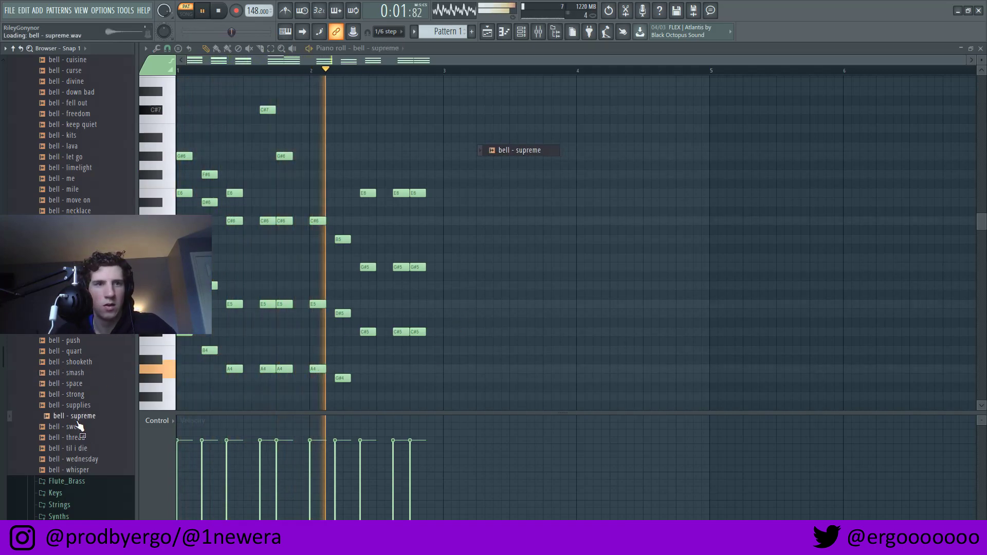
key("Up")
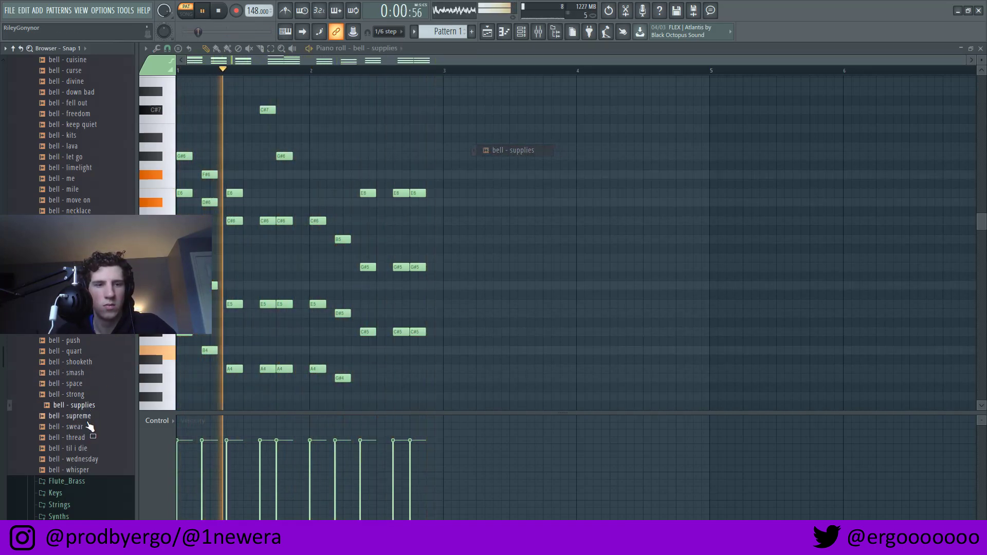
left_click(90, 427)
left_click(92, 438)
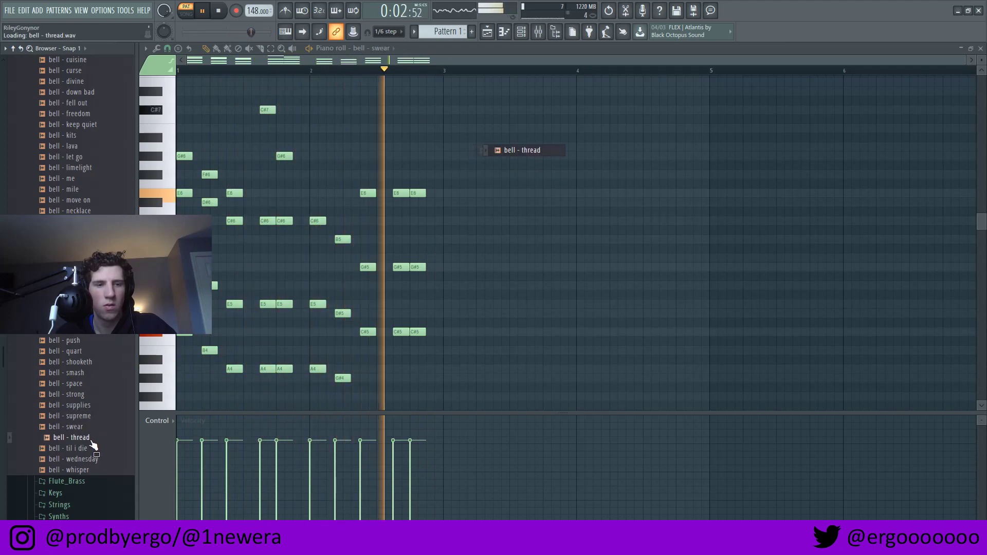
middle_click(88, 450)
middle_click(85, 460)
middle_click(87, 470)
scroll(92, 455, "up", 6)
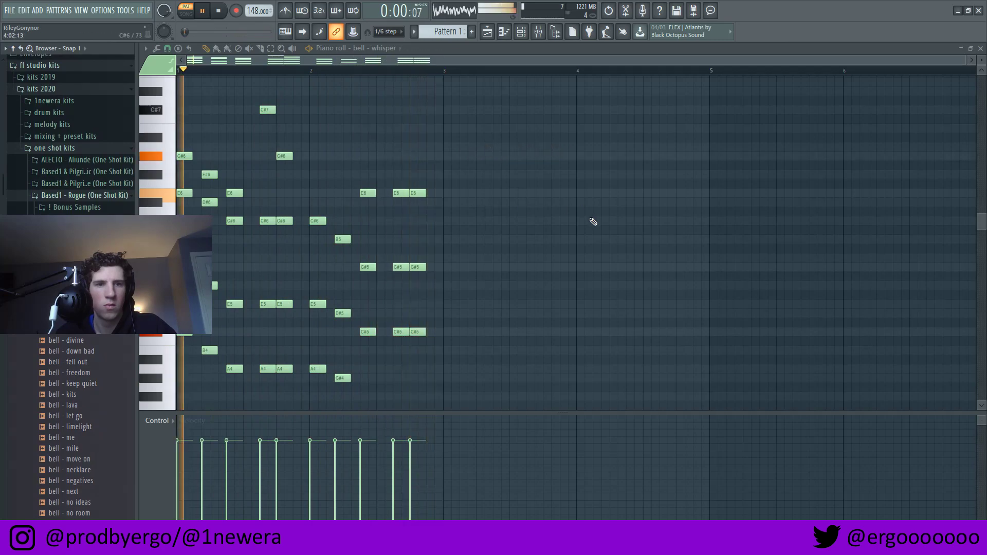
Step: Delete the top G#6, F#6, E6 and C#7 notes in bar 1 and play the pattern
key("space")
right_click(185, 156)
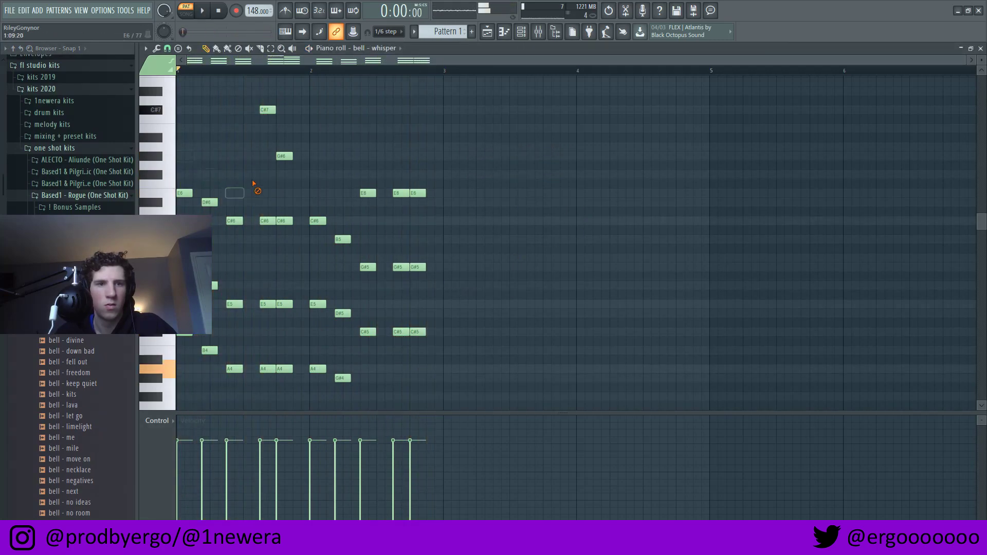
right_click(266, 110)
key("space")
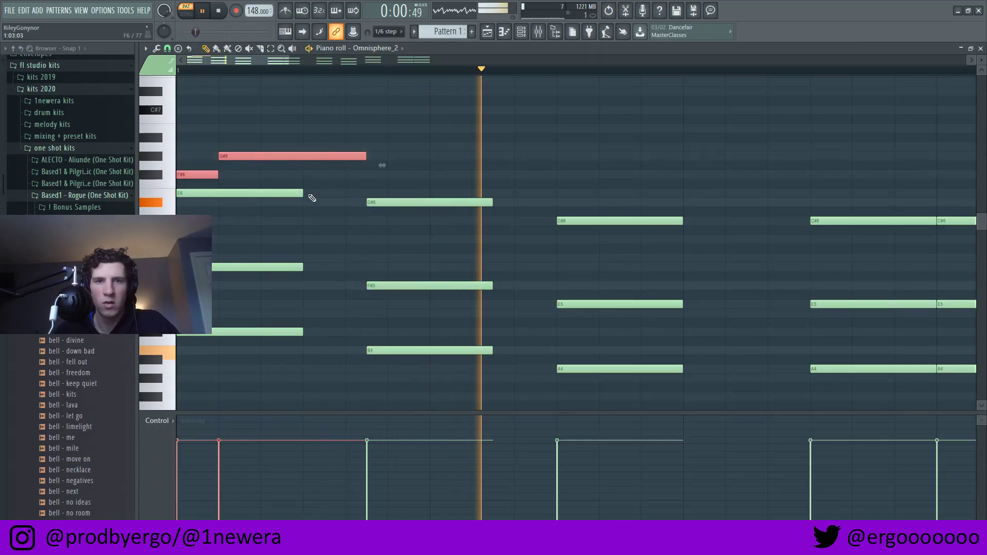
left_click_drag(366, 157, 677, 170)
scroll(663, 177, "down", 2)
scroll(663, 177, "down", 3)
key("ctrl+alt+z")
key("ctrl+alt+z")
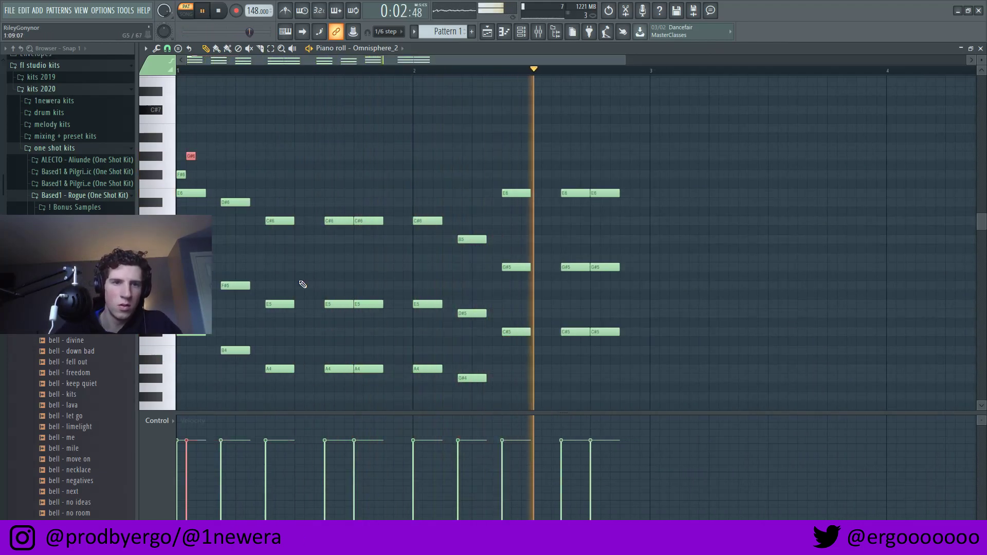
Step: Lengthen the G#6 top note in bar 1 to the end of the first C#6 chord and play the pattern
left_click_drag(195, 156, 299, 167)
key("space")
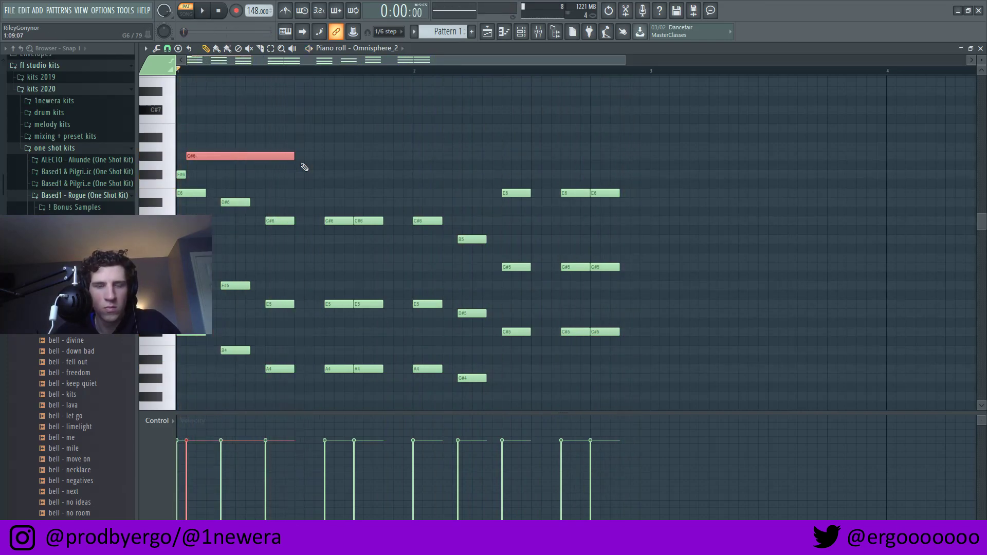
key("space")
left_click(318, 166, "ctrl")
scroll(317, 166, "down", 3)
key("space")
Step: Add a legato A6–B6 pair at the start of bar 2 and lengthen the B6 to reach the E6 chord
scroll(309, 163, "up", 2)
scroll(316, 160, "up", 1)
left_click(310, 130)
left_click(311, 146)
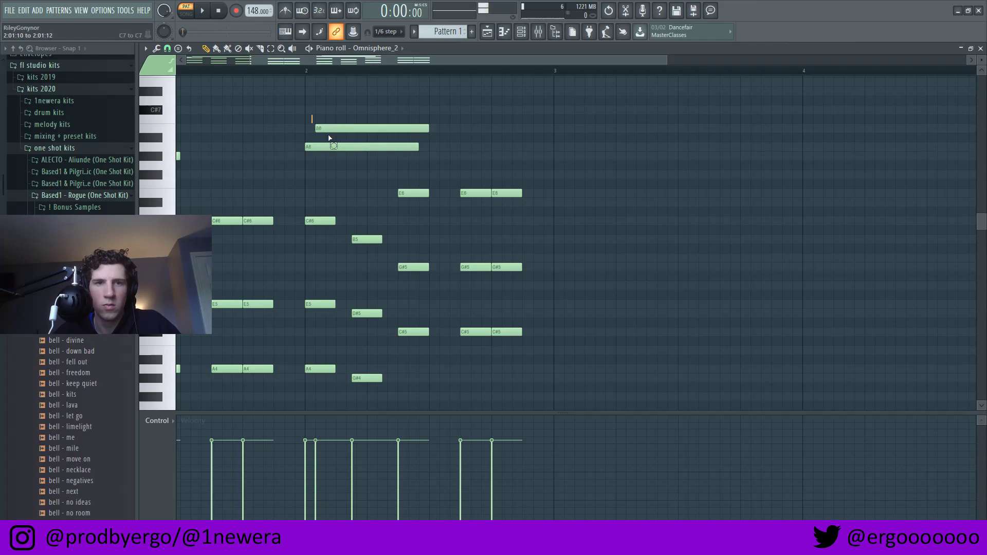
left_click_drag(317, 125, 350, 169)
key("ctrl+l")
key("space")
left_click(358, 170, "ctrl")
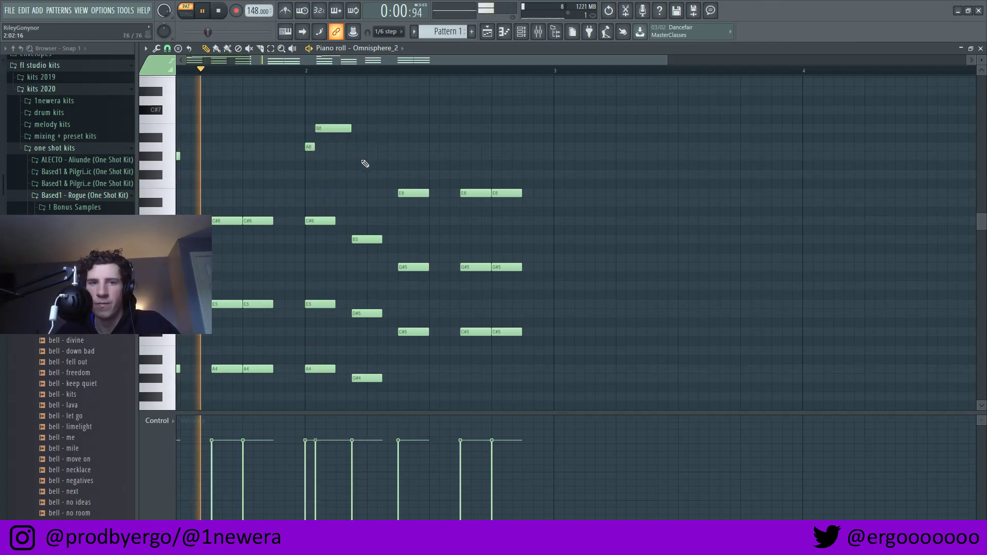
left_click_drag(351, 128, 404, 129)
key("space")
Step: Add an F#6–G#6 pair over the first E6 chord in bar 2 and apply quick legato to the bar's top notes
left_click(398, 147)
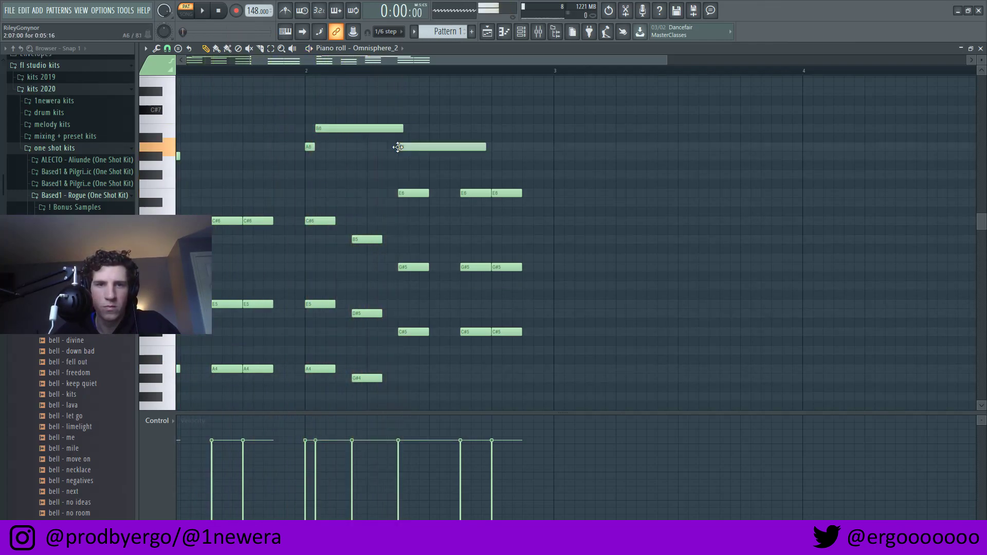
right_click(399, 146)
left_click(399, 156)
left_click(397, 175)
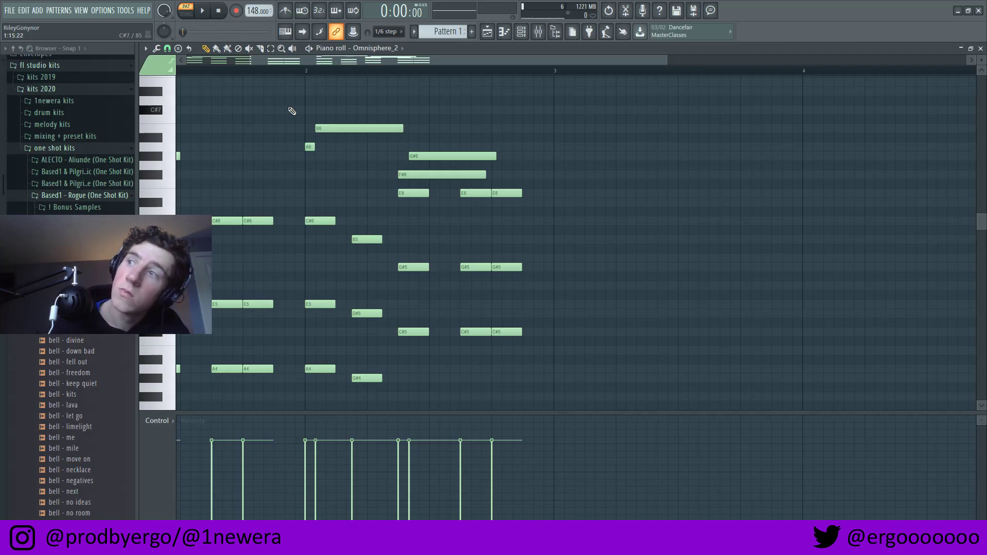
left_click_drag(289, 105, 464, 176)
key("ctrl+l")
key("space")
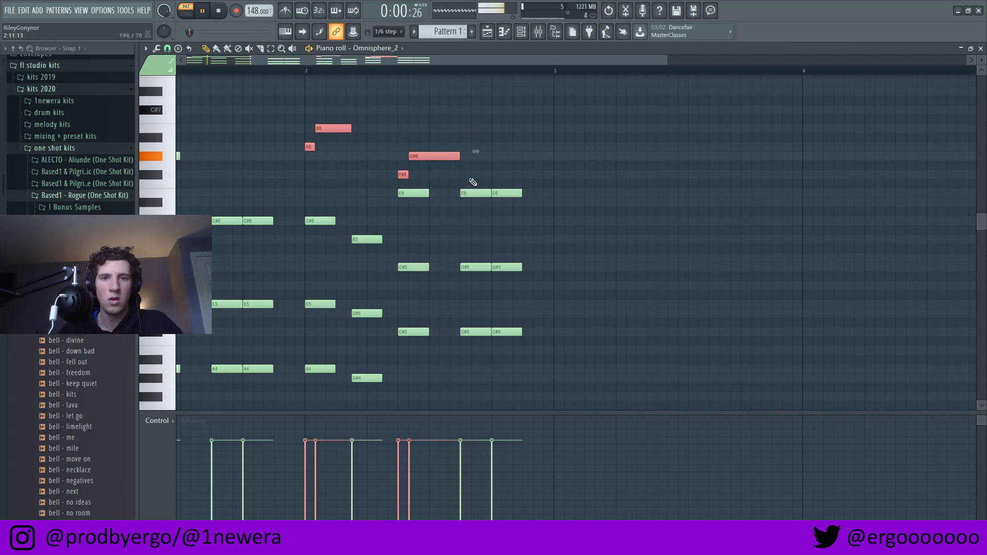
left_click(523, 175, "ctrl")
Step: Lengthen bar 2's top B6 to just past the start of the E6 chord and the G#6 to the end of the bar
left_click(355, 128)
right_click(370, 130)
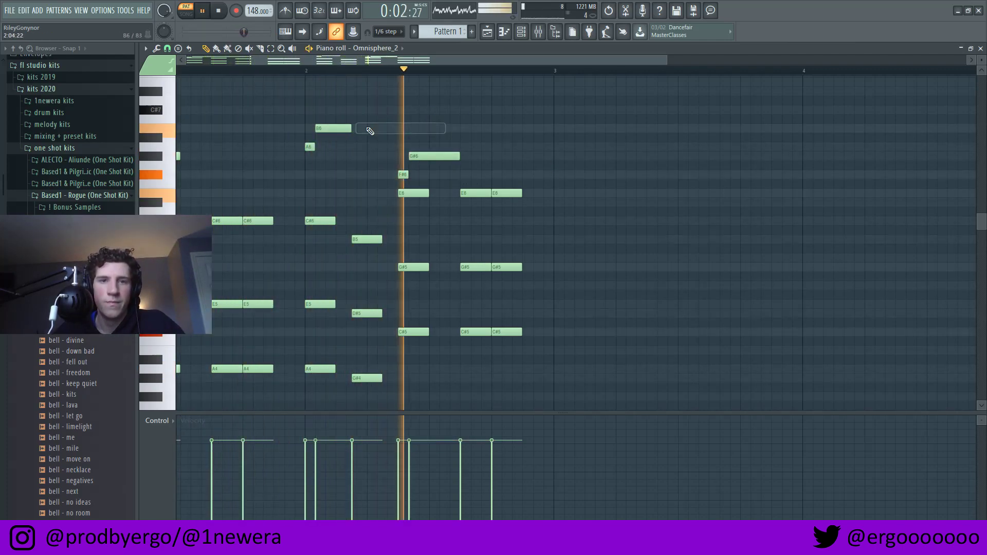
left_click_drag(349, 126, 404, 127)
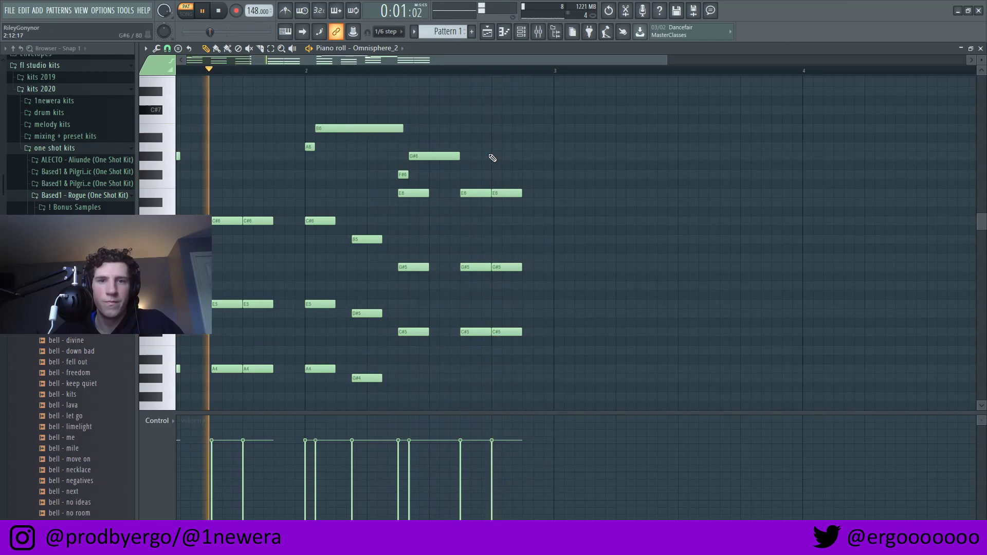
left_click_drag(463, 155, 556, 156)
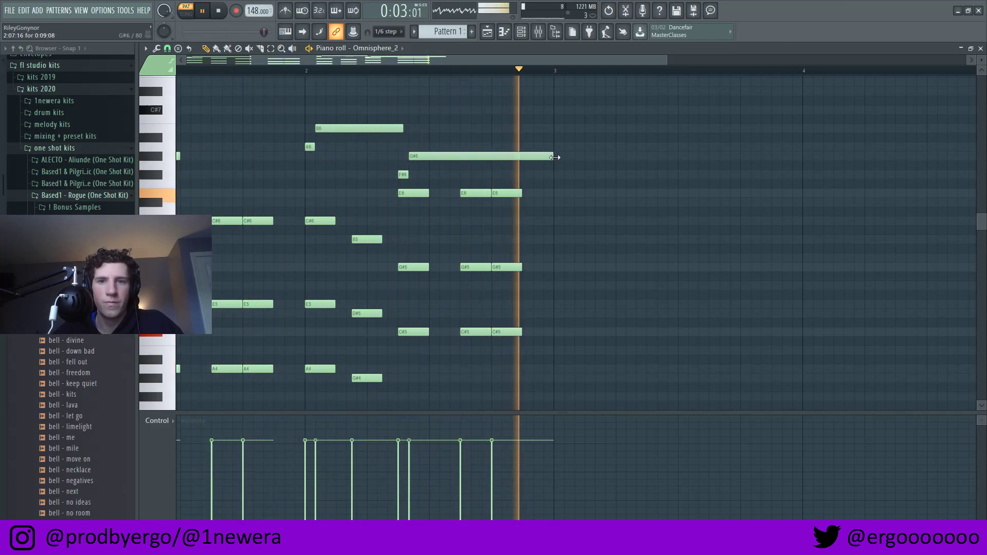
Step: Duplicate the two-bar melody into bars 3–4 and the resulting four bars into bars 5–8
scroll(562, 164, "down", 3)
key("ctrl+b")
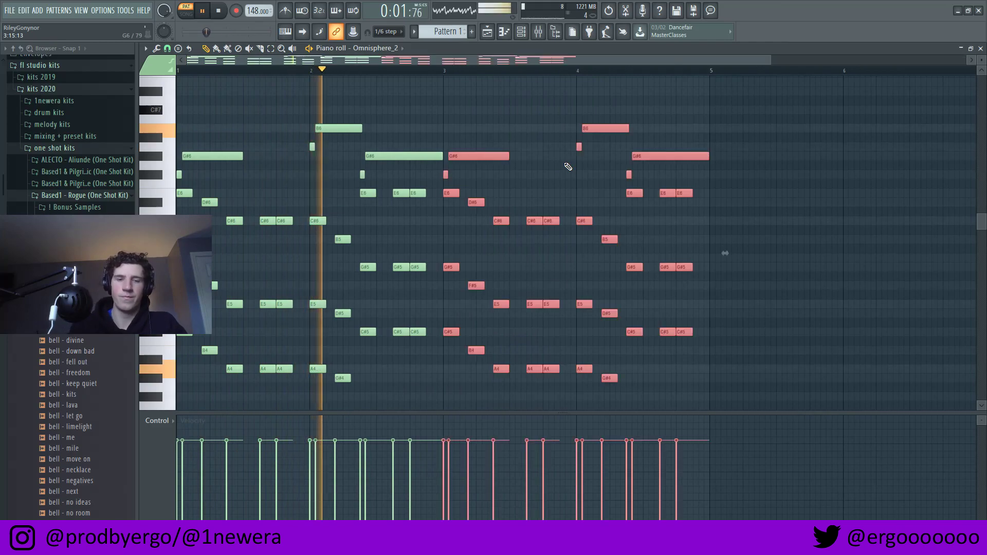
left_click(473, 123, "ctrl")
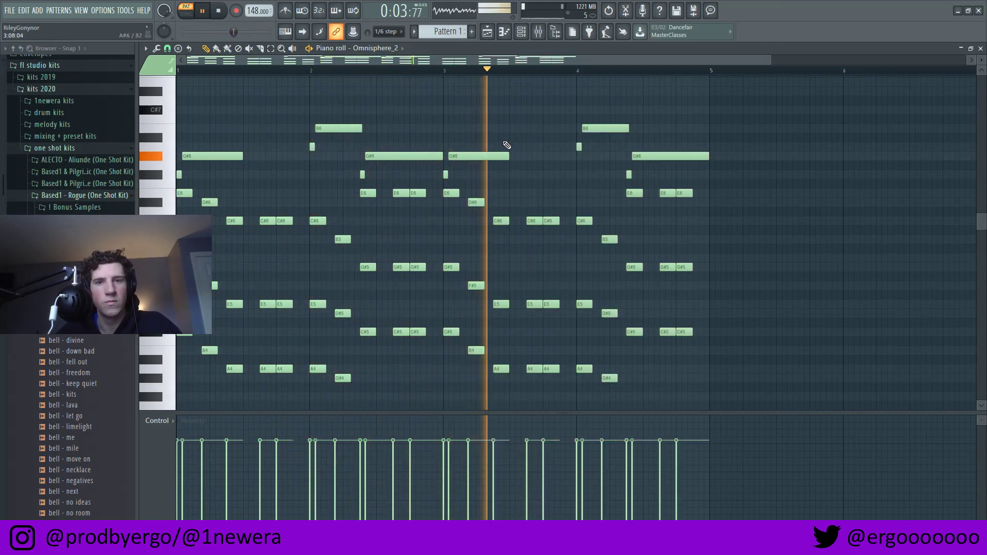
scroll(507, 146, "up", 2)
scroll(509, 150, "up", 2)
scroll(528, 65, "down", 2)
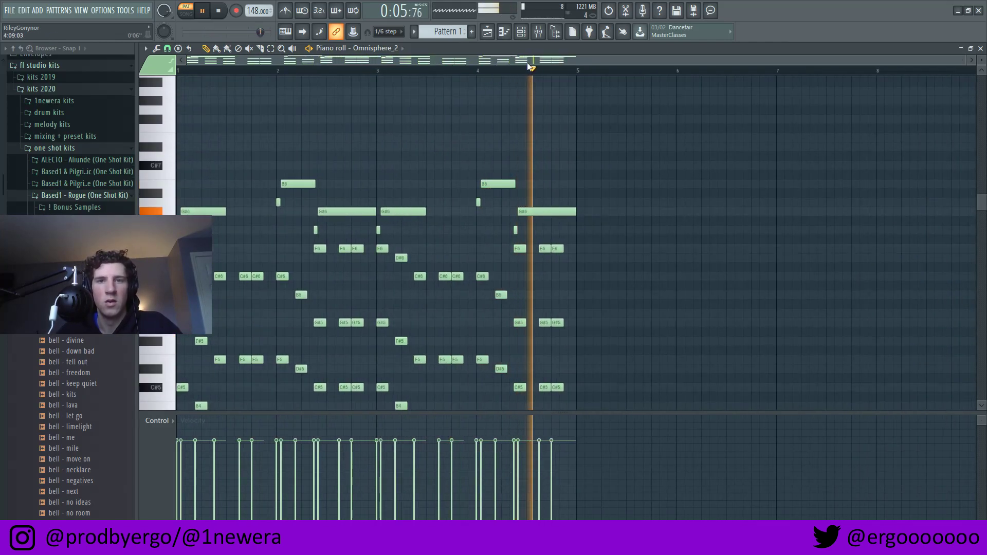
key("space")
key("ctrl+b")
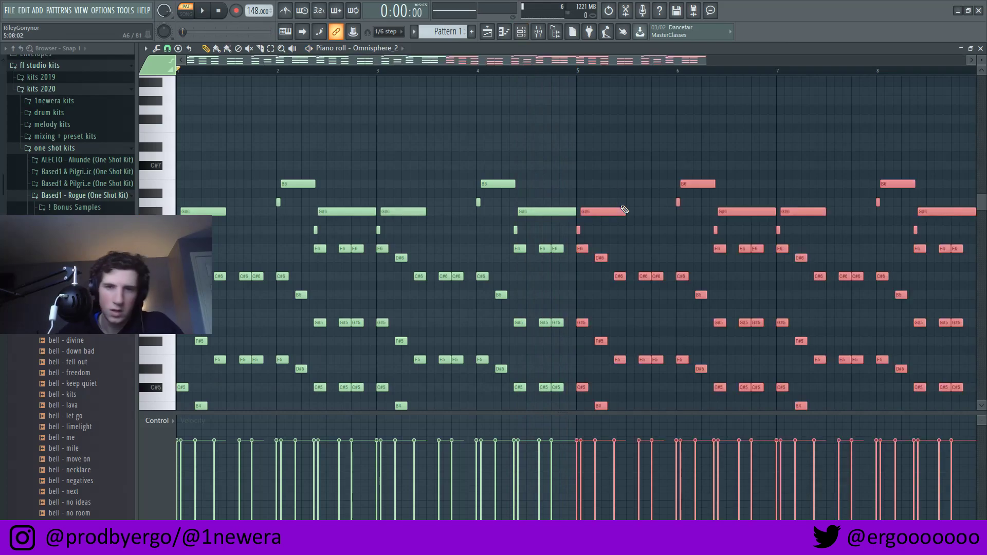
left_click(758, 188, "ctrl")
scroll(599, 106, "down", 3)
Step: Load the Keys - Retro patch from the OMNI BANK VAULT directory in Omnisphere and play the pattern
left_click(522, 34)
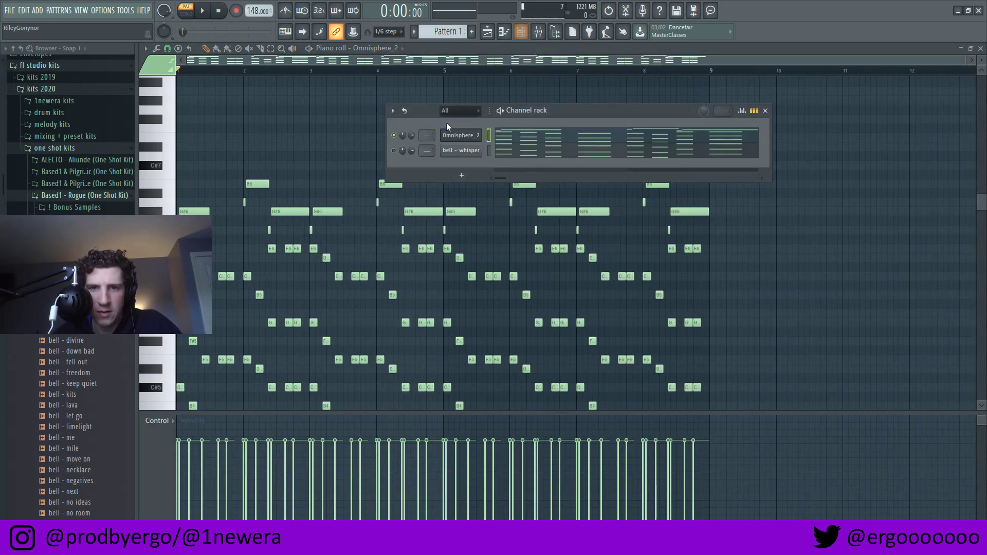
left_click(452, 136)
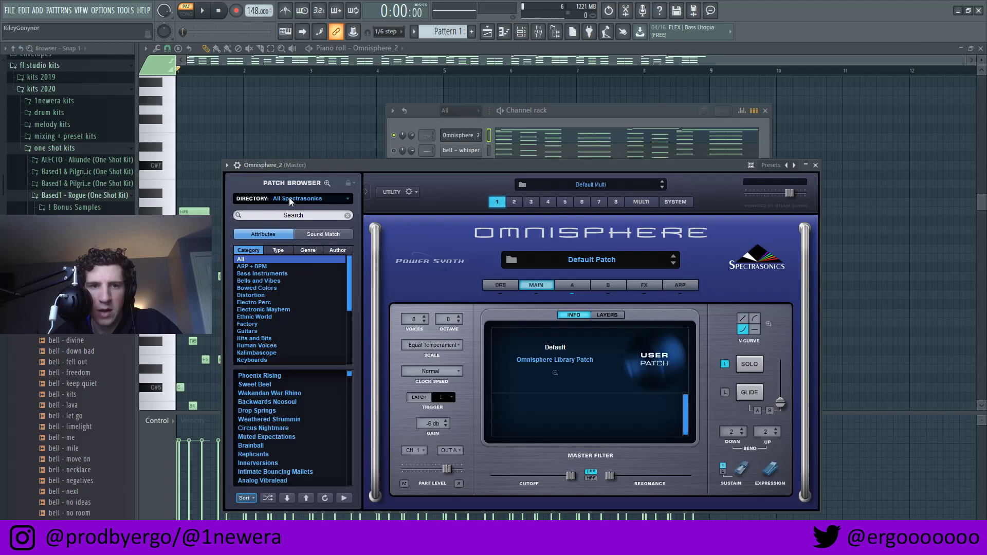
left_click(289, 198)
mouse_move(331, 432)
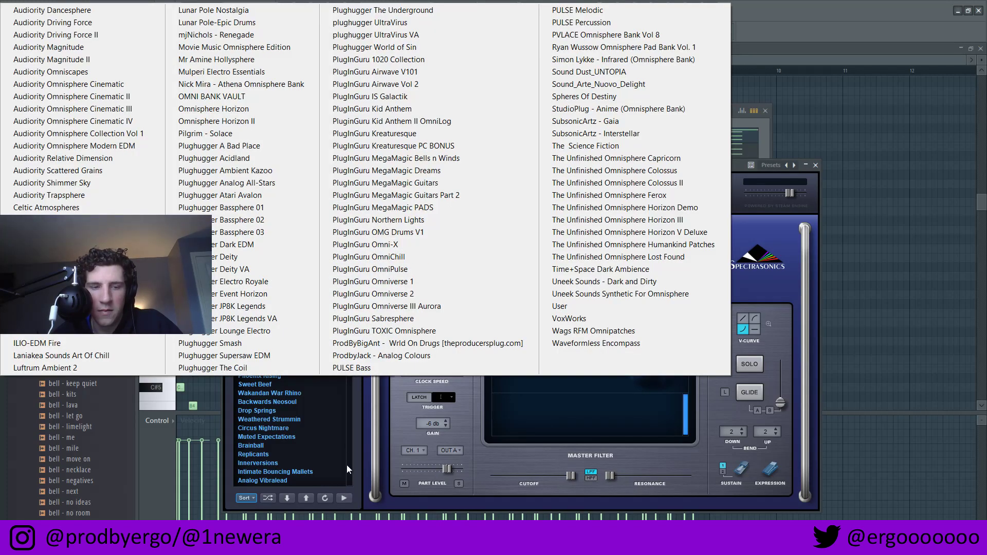
left_click(222, 96)
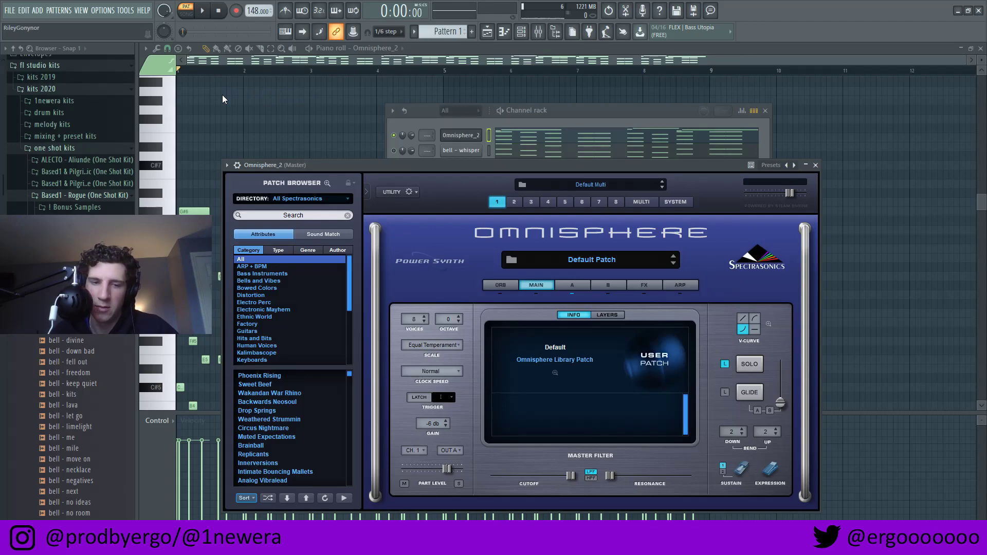
key("space")
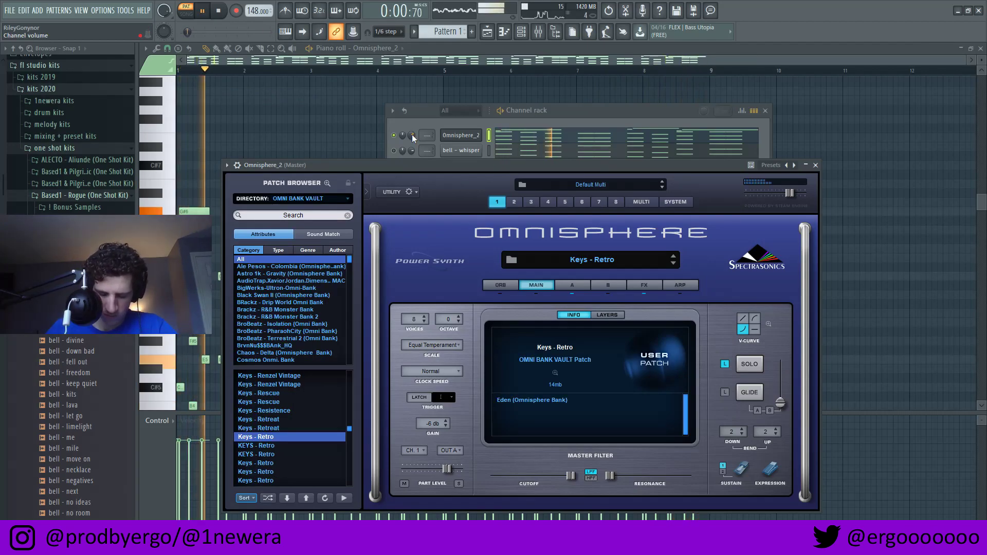
Step: Transpose all the Omnisphere notes up two semitones and play the pattern
right_click(354, 123)
key("space")
key("Up")
key("Up")
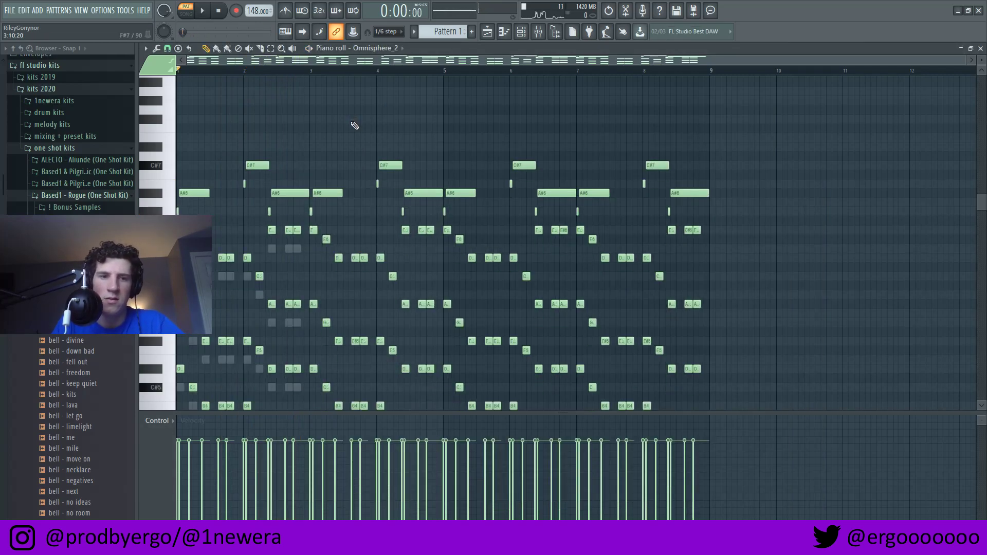
key("space")
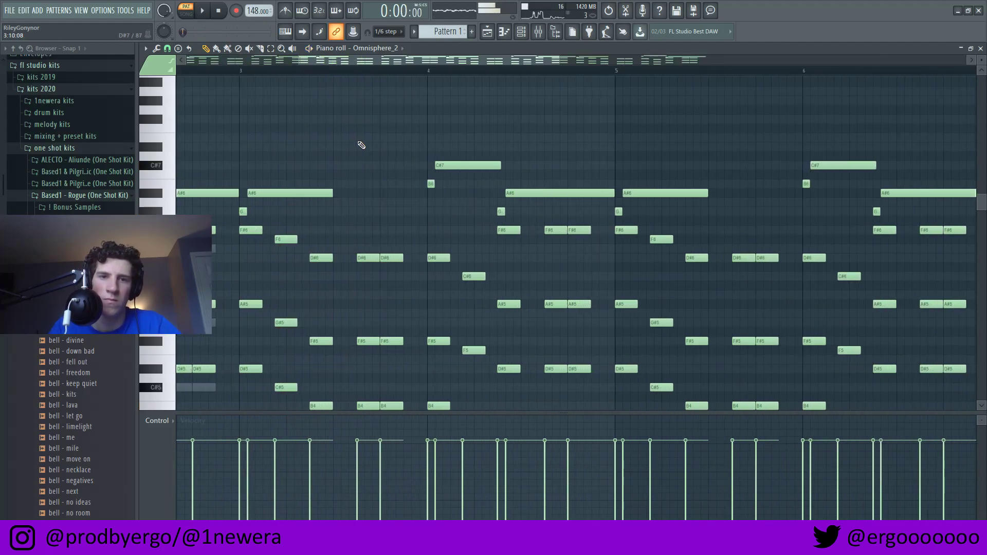
Step: Add a long F7 note above the D#6 chords in the second half of bar 3 and play the pattern
left_click(370, 120)
mouse_move(374, 120)
left_mouse_down()
mouse_move(364, 146)
mouse_move(365, 127)
left_mouse_up()
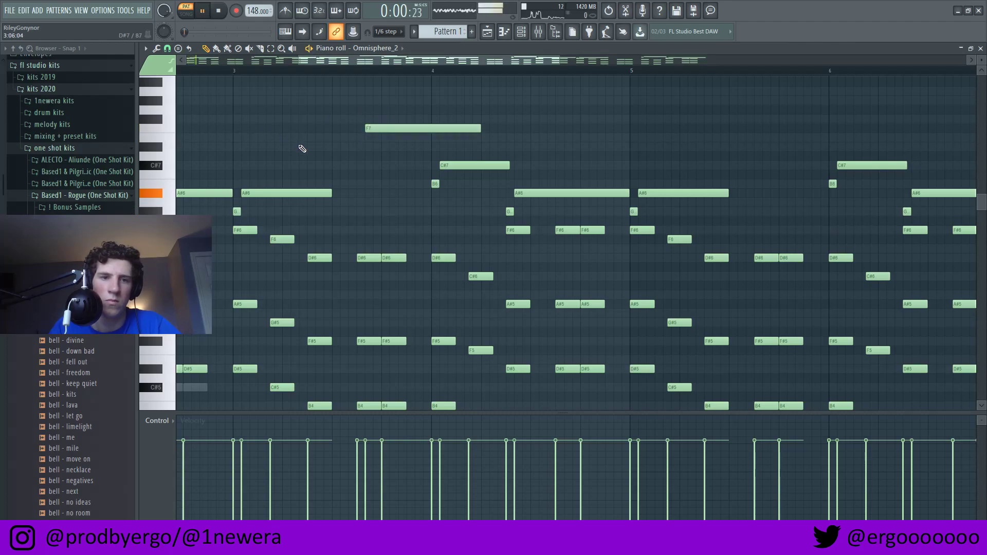
scroll(302, 154, "down", 3)
key("space")
scroll(304, 161, "down", 3)
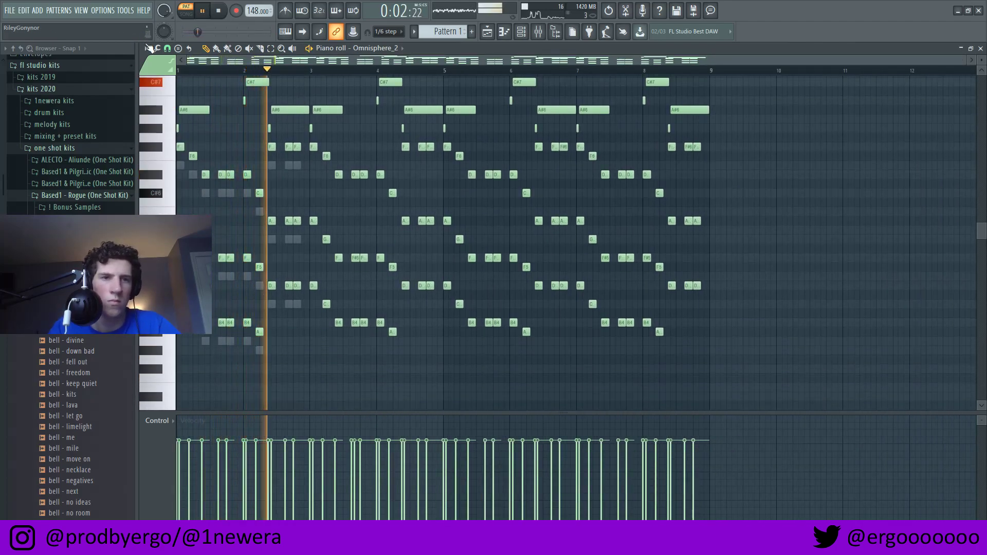
Step: Set the piano roll's scale highlighting root note to D#
left_click(146, 48)
mouse_move(205, 115)
mouse_move(258, 120)
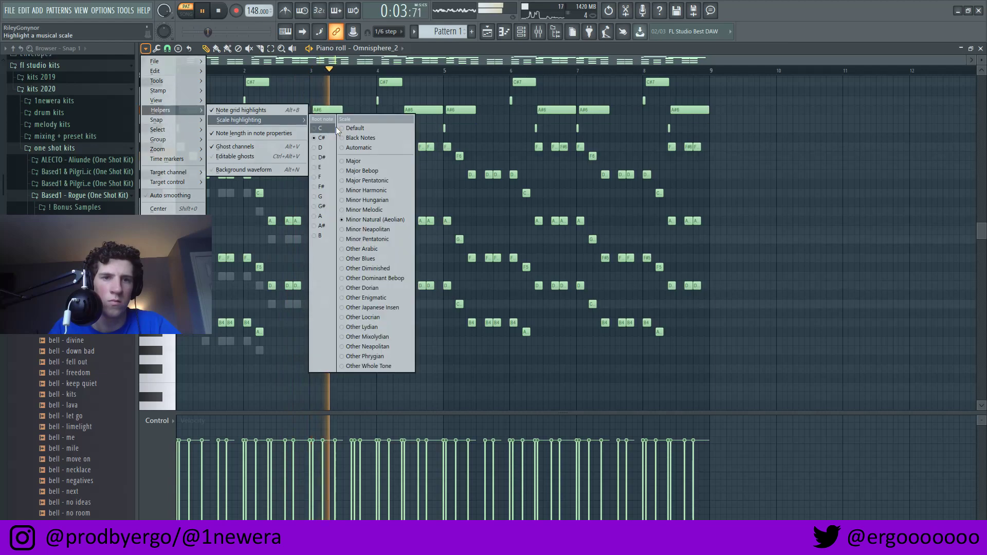
left_click(324, 160)
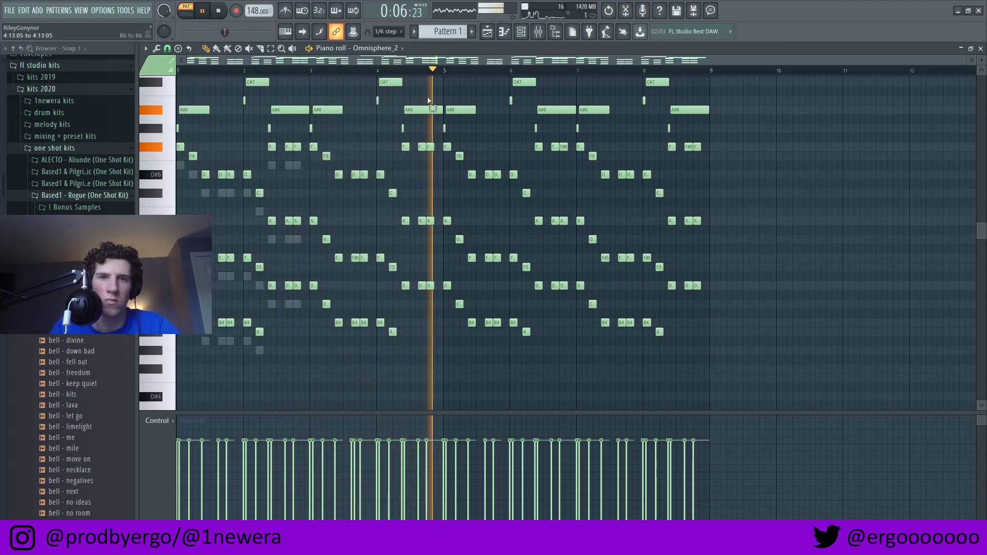
Step: Raise the velocity of all the notes to the maximum
scroll(430, 106, "up", 5)
key("ctrl+a")
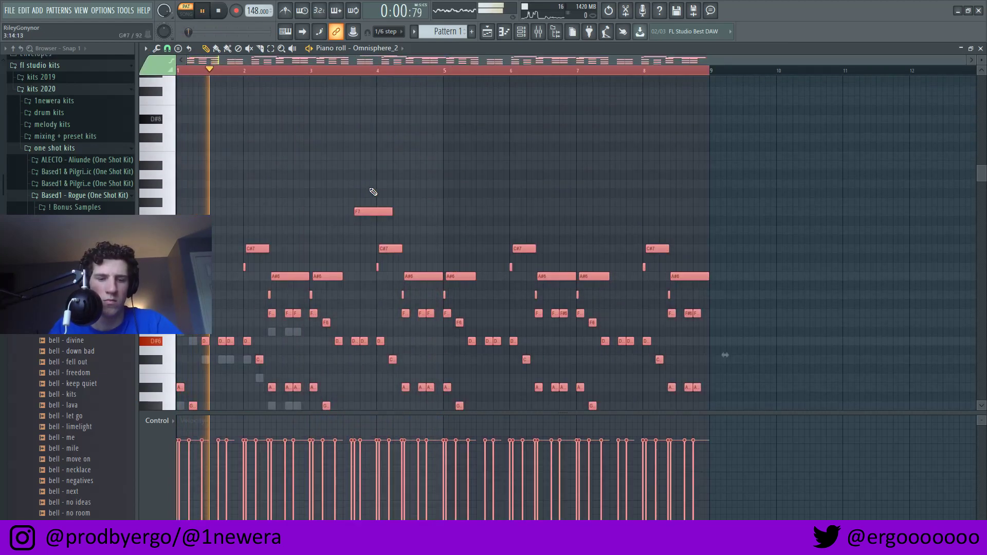
scroll(371, 189, "up", 5)
left_click(375, 72, "ctrl")
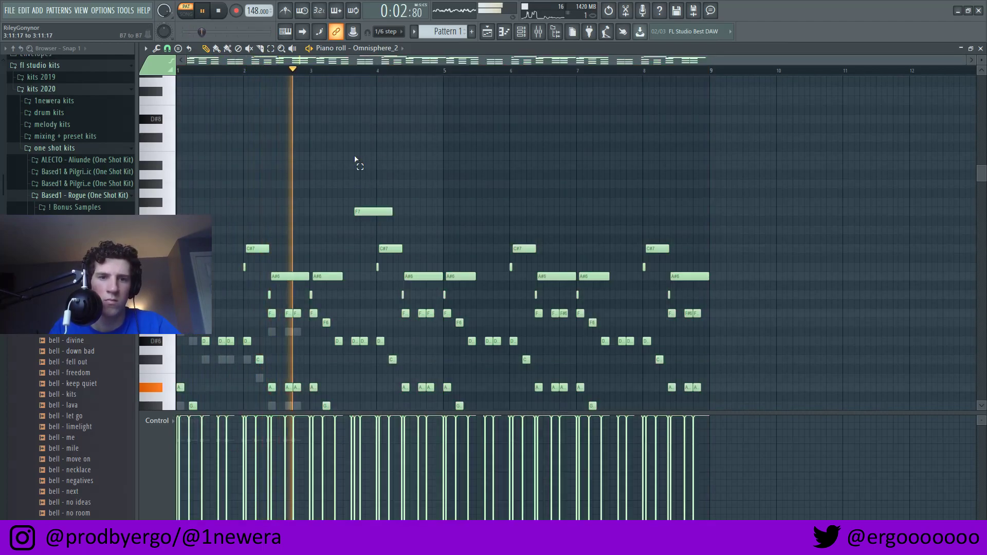
Step: Rework the high F7 note in bar 3 into a short F#7 followed by a G#7, and play the pattern
scroll(355, 200, "up", 4)
key("space")
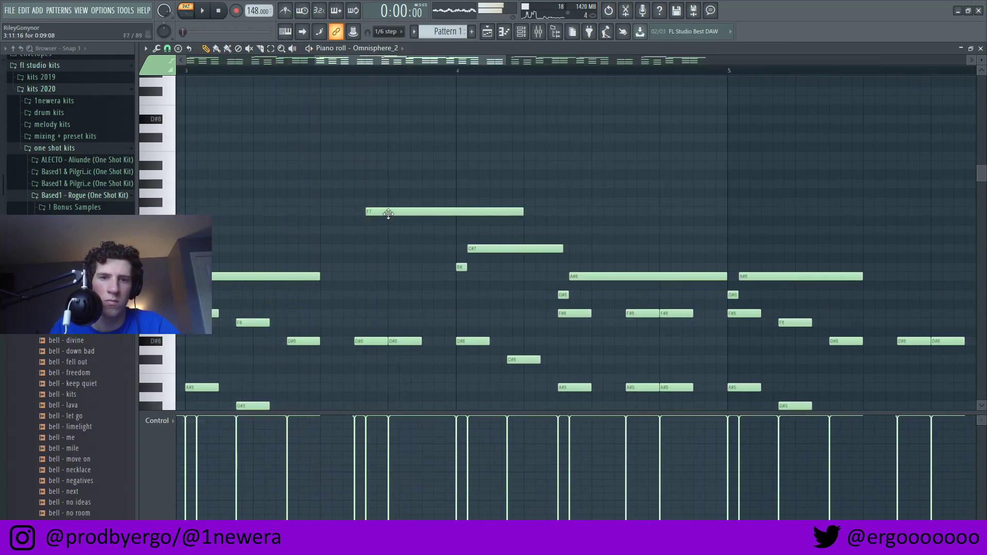
left_click_drag(389, 214, 388, 232)
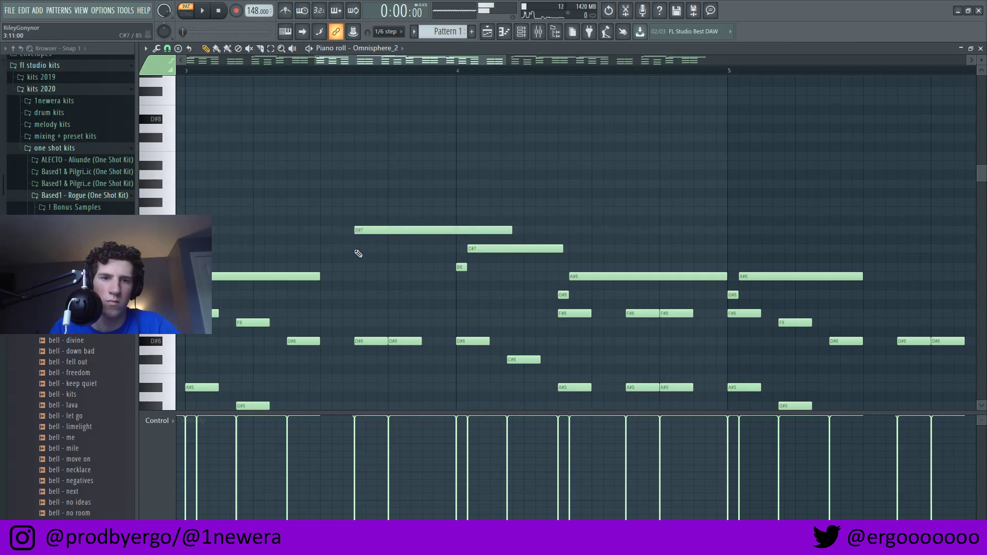
left_click_drag(373, 229, 395, 264)
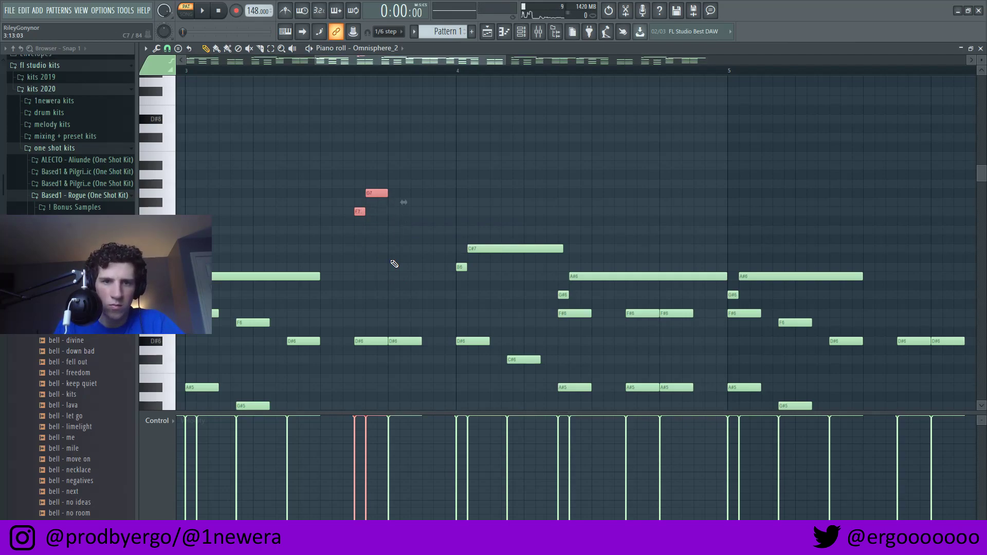
left_click(375, 235, "ctrl")
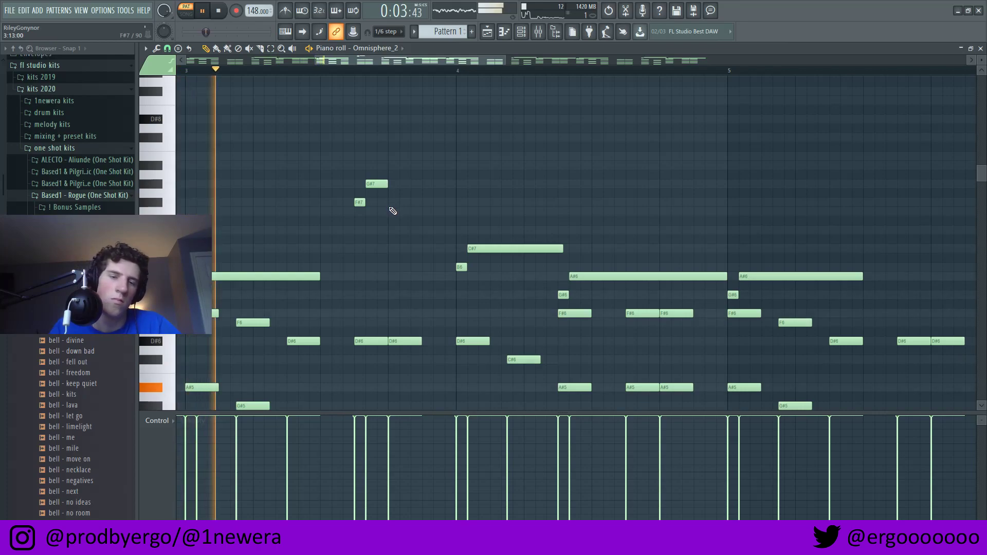
key("space")
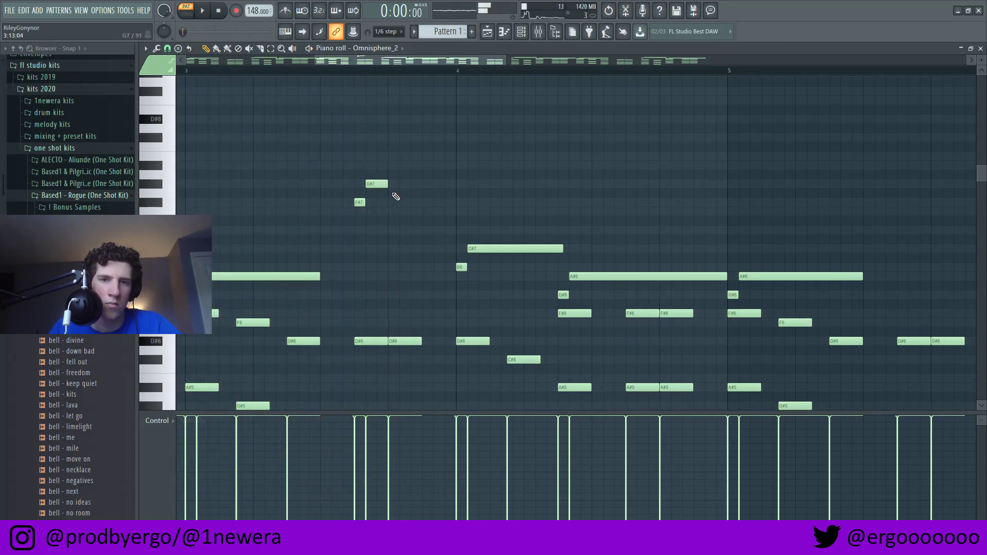
Step: Add a B7 note directly after the G#7 in bar 3 and play the pattern
left_click(390, 171)
left_click_drag(398, 172, 398, 156)
right_click(398, 156)
left_click(389, 174)
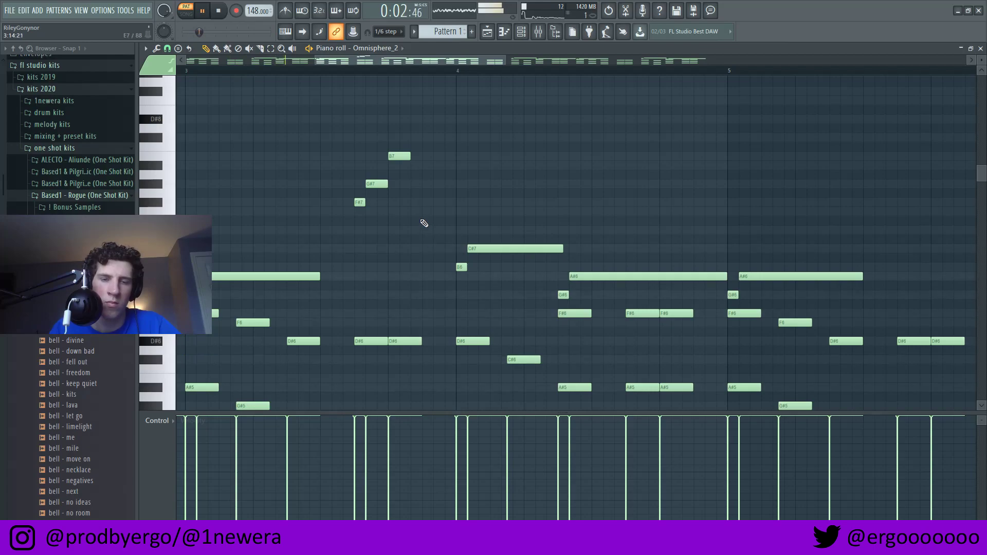
scroll(424, 223, "down", 5)
scroll(399, 235, "up", 4)
key("space")
Step: Raise the B7 note in bar 3 to C#8 and follow it with descending B7, A#7 and G#7 notes into bar 4
scroll(352, 185, "up", 3)
left_click_drag(355, 158, 356, 138)
left_click(391, 157)
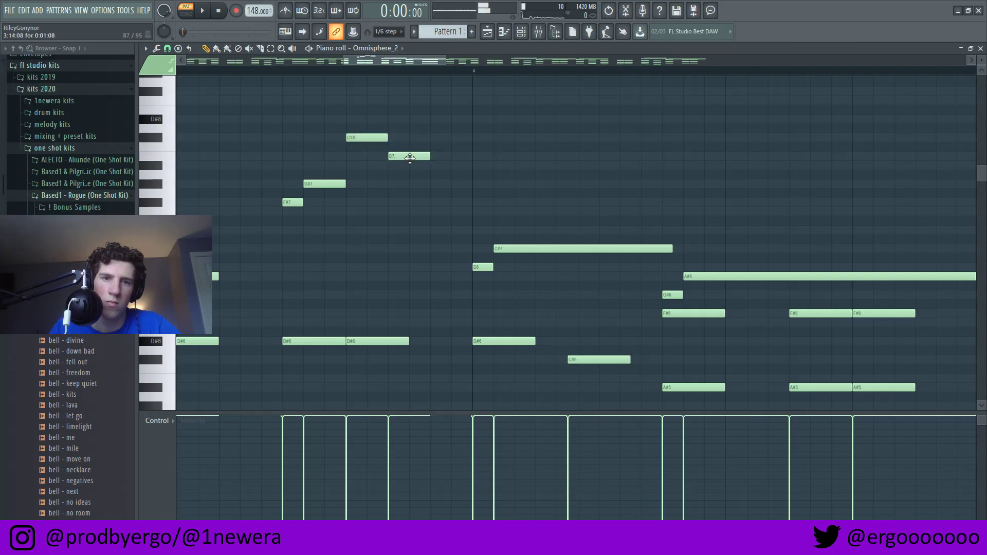
left_click(435, 165)
left_click(477, 184)
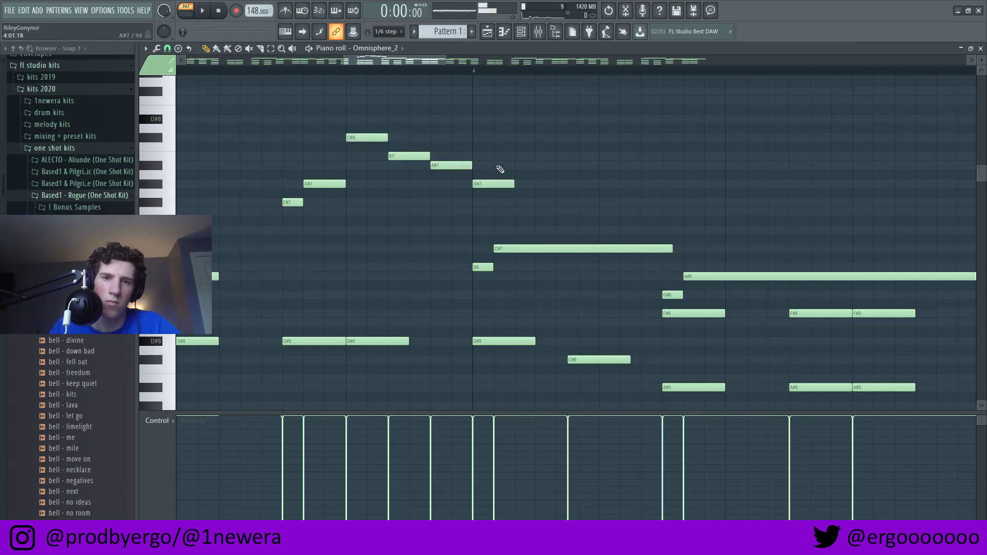
Step: Add an A#7 note after the G#7 in bar 4 and delete the F#7 and G#7 notes leading into the run in bar 3
left_click(516, 166)
key("space")
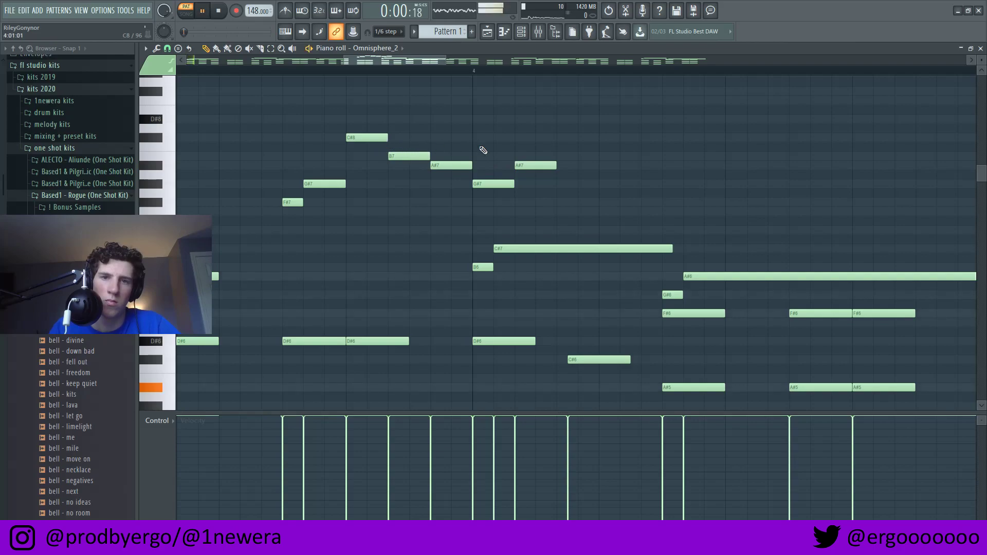
left_click_drag(358, 121, 592, 174)
left_click_drag(320, 166, 301, 210)
key("Delete")
Step: Shift the descending run starting on C#8 earlier so its final A#7 lands on the start of bar 4
left_click_drag(338, 106, 585, 203)
left_click_drag(355, 140, 312, 139)
left_click(338, 184, "ctrl")
Step: Lengthen the final A#7 to fill bar 4 and play the pattern from late in bar 3
scroll(339, 184, "down", 3)
left_click(302, 71)
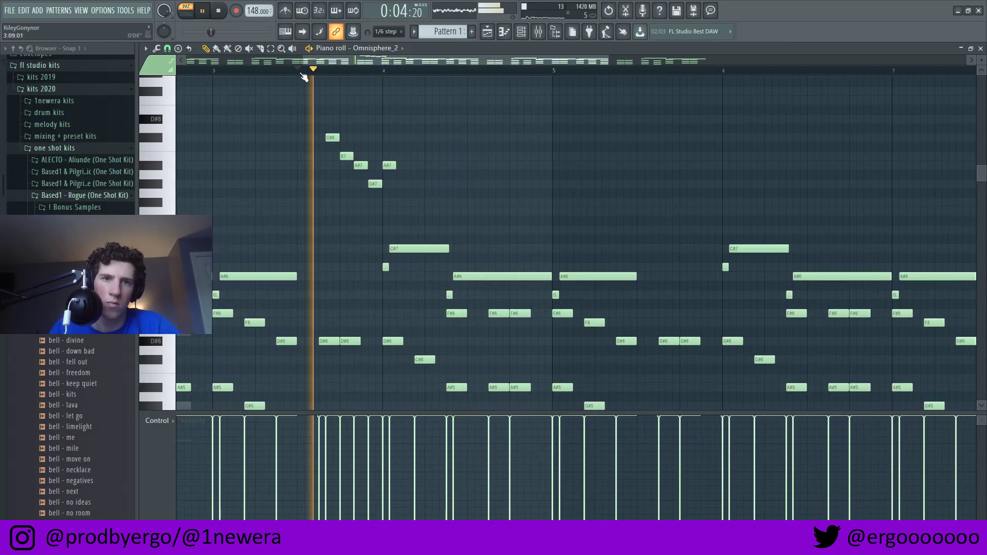
left_click(298, 72)
scroll(322, 175, "up", 2)
key("space")
key("space")
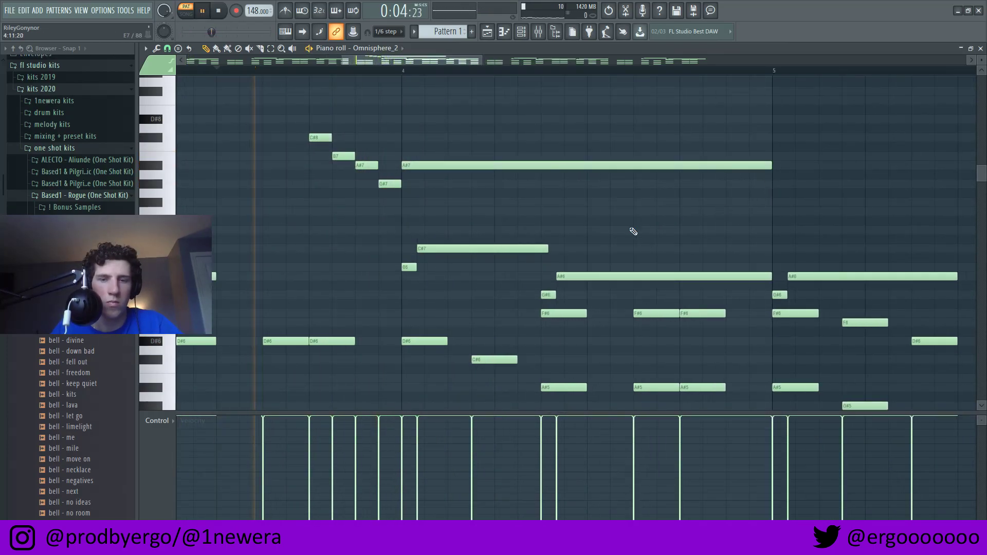
Step: Delete all the notes from bar 5 onwards, keeping only the first four bars
scroll(481, 230, "down", 5)
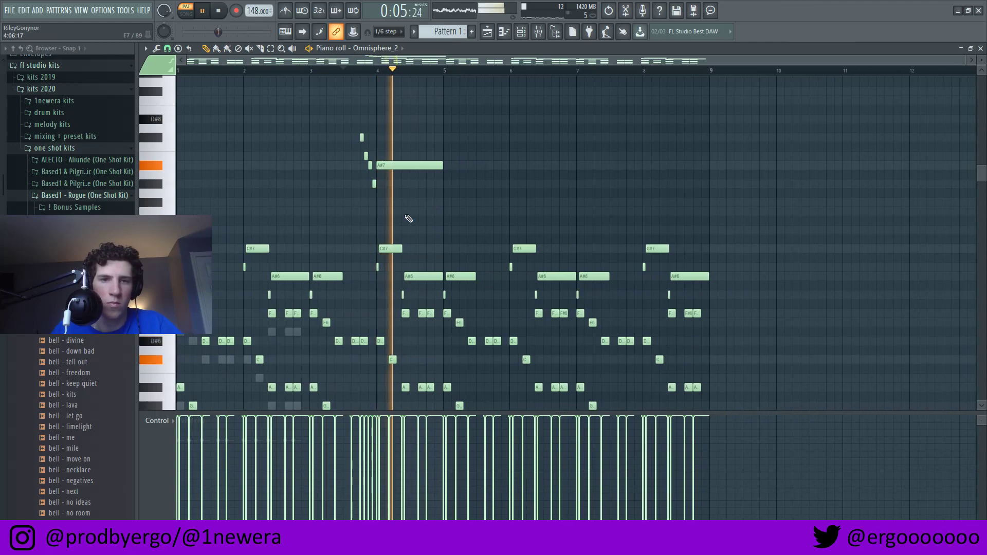
left_click_drag(466, 211, 747, 432)
key("Delete")
scroll(522, 294, "up", 3)
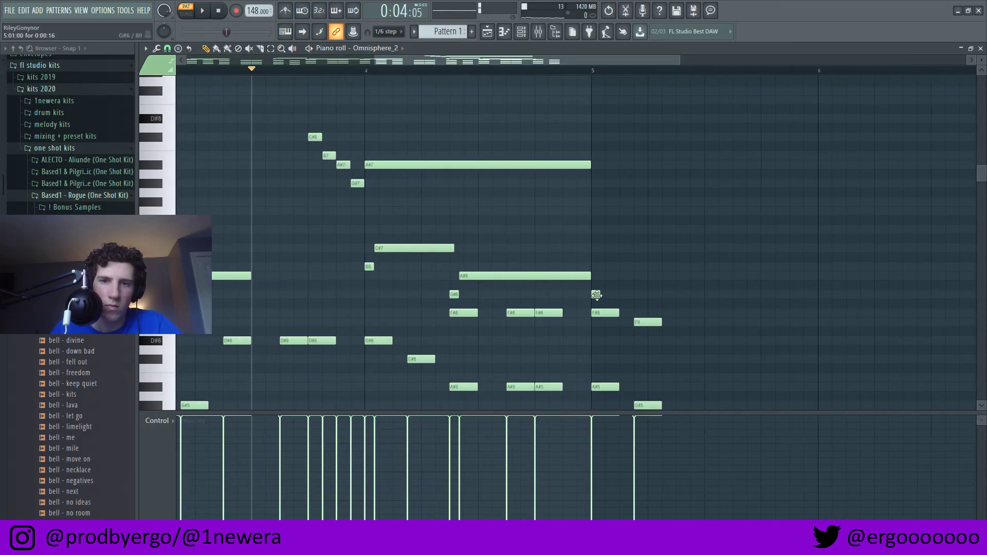
left_click_drag(594, 242, 745, 409)
key("Delete")
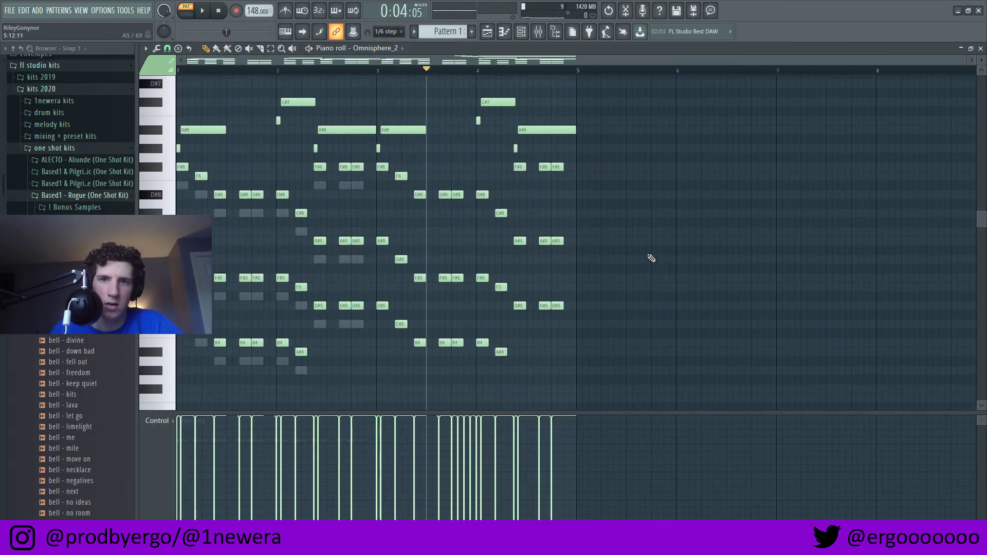
Step: Duplicate the four bars of notes into bars 5 to 8 and deselect them
scroll(651, 258, "up", 2)
key("ctrl+b")
left_click(657, 135, "ctrl")
scroll(636, 121, "down", 2)
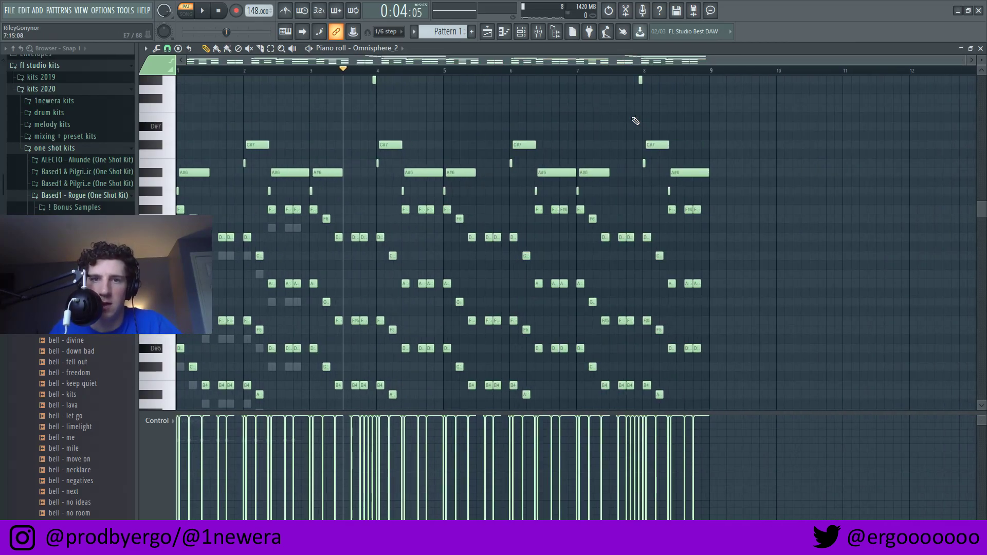
Step: Render the pattern to an audio clip on playlist track 1 and check the clip's channel settings during playback
left_click(535, 30)
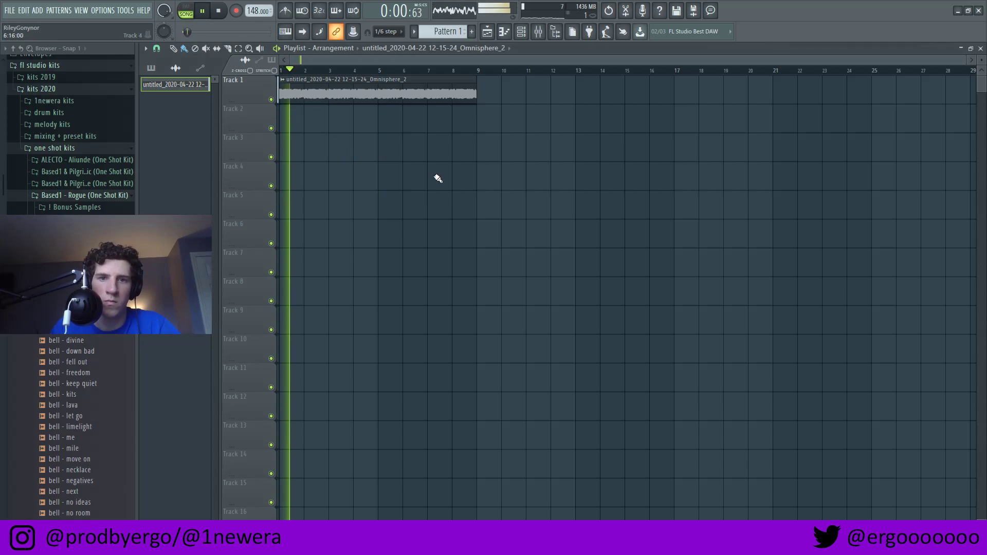
double_click(374, 81)
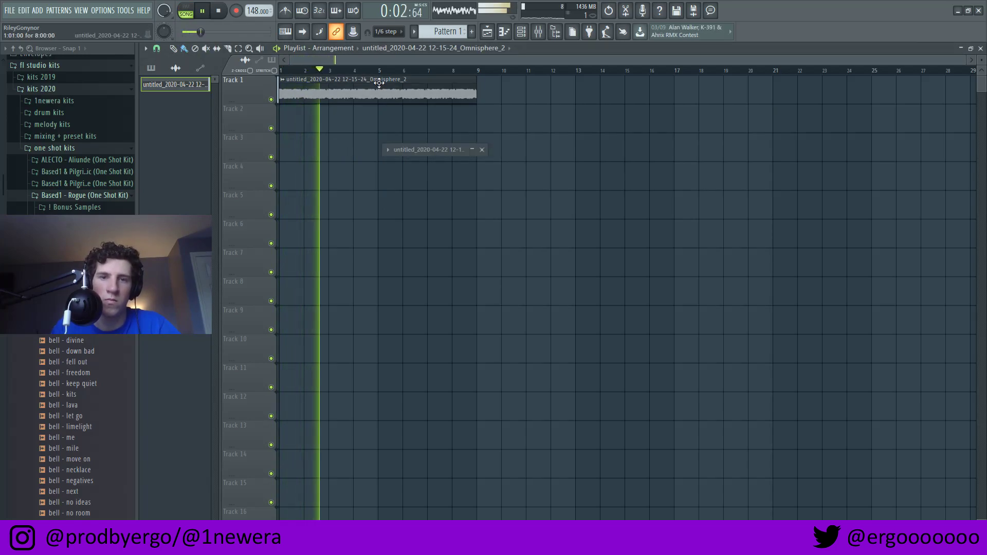
left_click(471, 150)
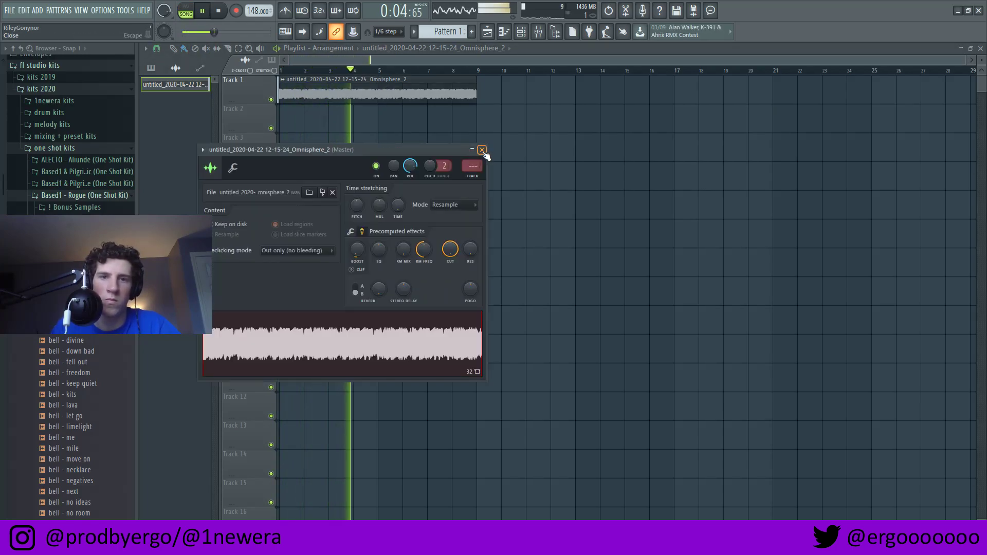
left_click(482, 150)
scroll(514, 157, "up", 1)
Step: Unmute and open the Omnisphere channel, and place Pattern 1 on playlist track 2 below the rendered audio
key("F6")
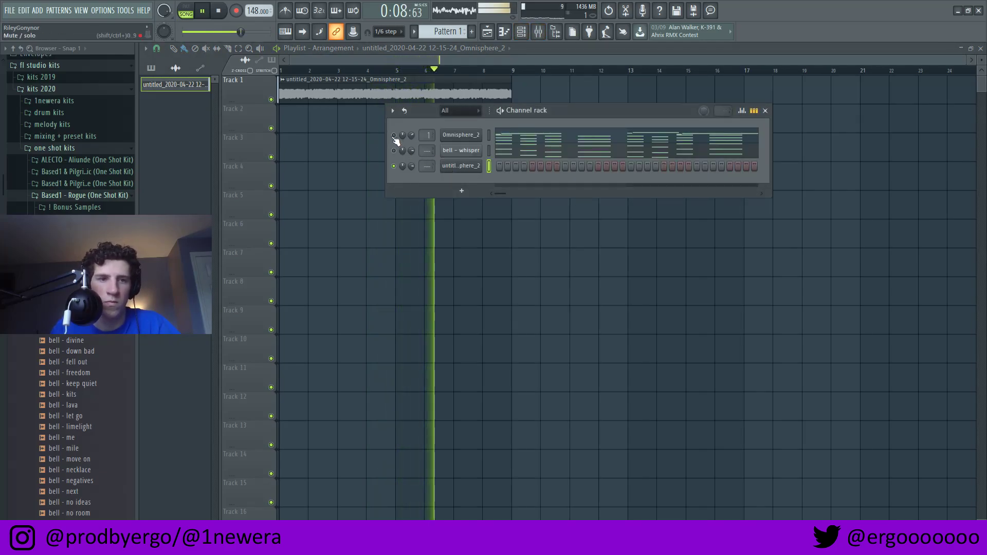
left_click(67, 231)
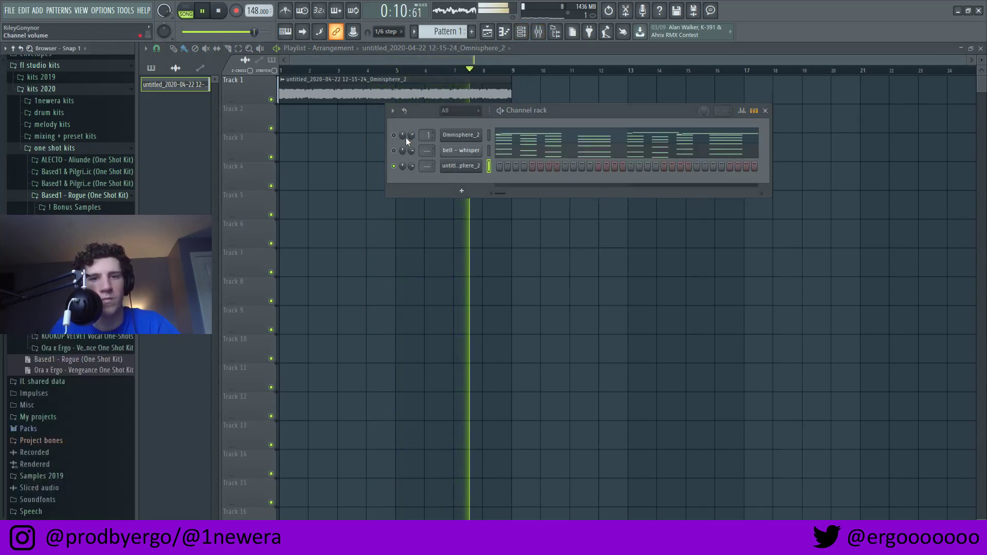
left_click(455, 137)
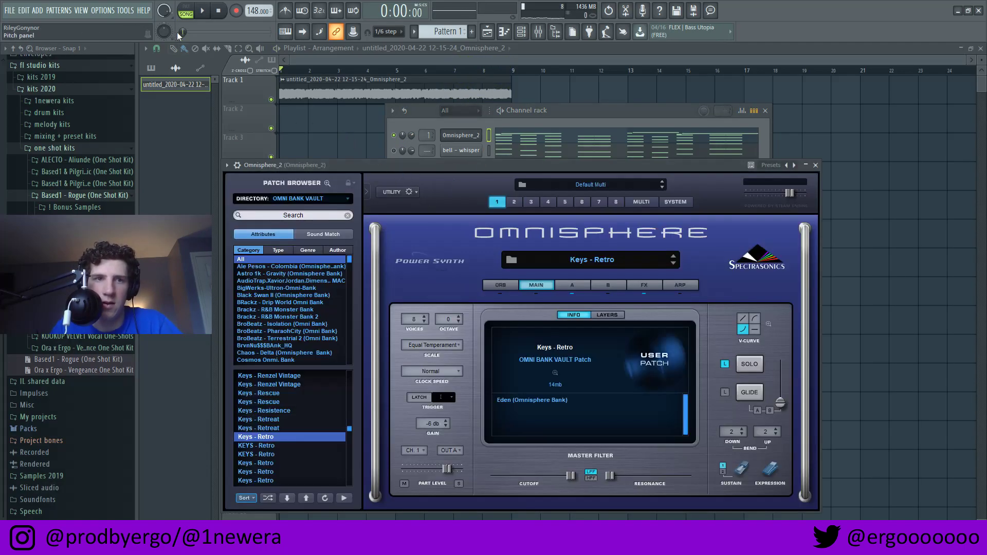
mouse_move(300, 127)
left_mouse_down()
mouse_move(359, 127)
mouse_move(238, 123)
left_mouse_up()
key("Delete")
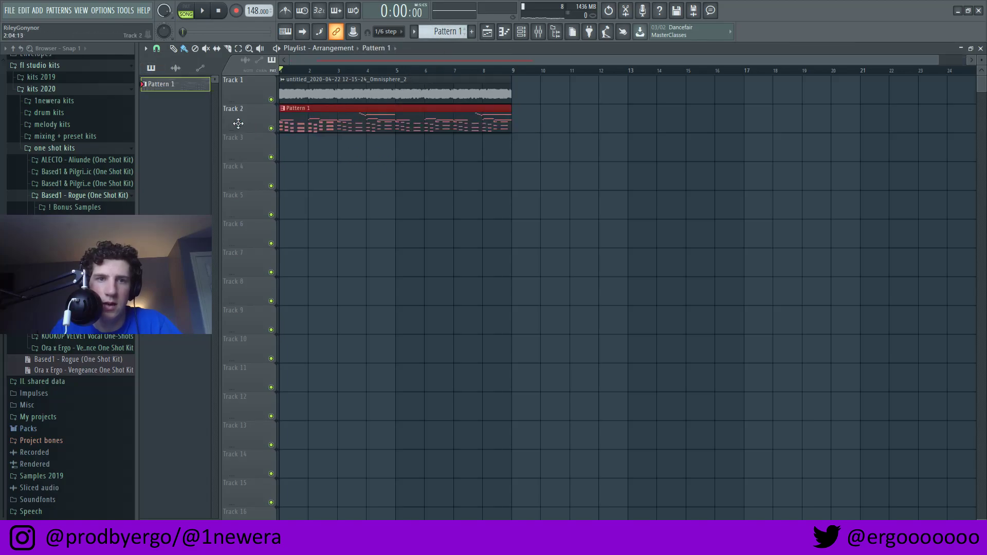
Step: Load the Keys - Rhodes to riches patch in Omnisphere and set the channel volume to 78%
left_click(521, 32)
left_click(452, 137)
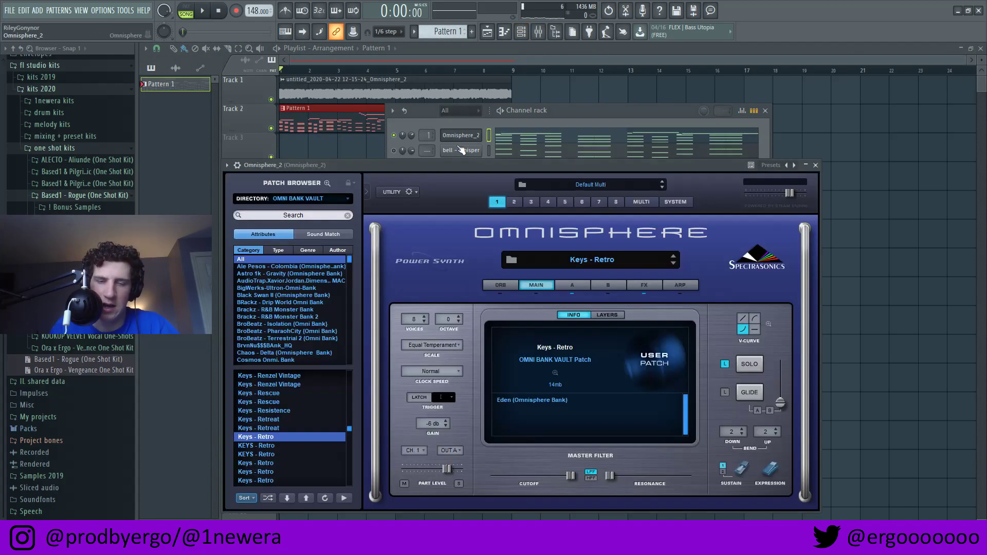
left_click(288, 414)
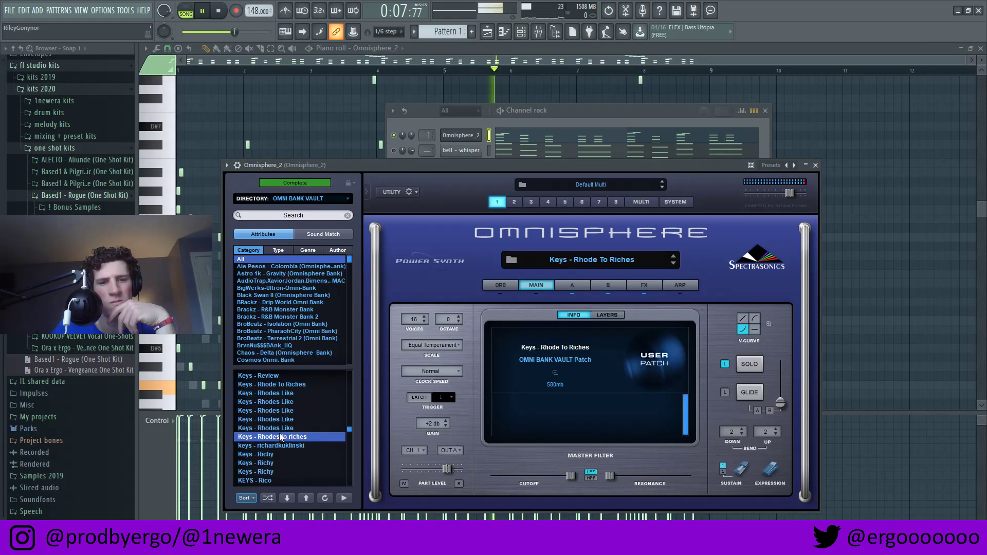
left_click(412, 135)
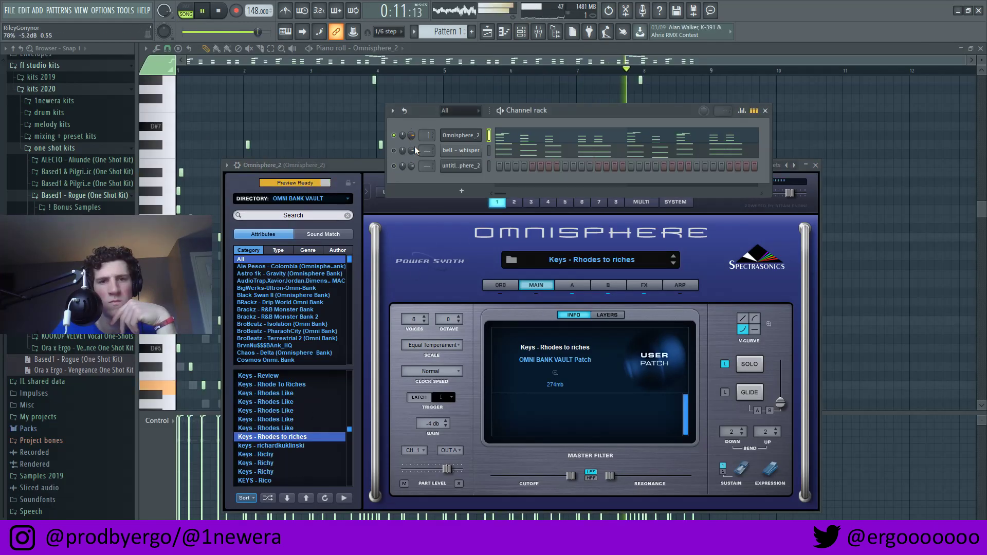
Step: Render Pattern 1 to an audio clip on track 2 and rename the clip to key
left_click(538, 32)
key("space")
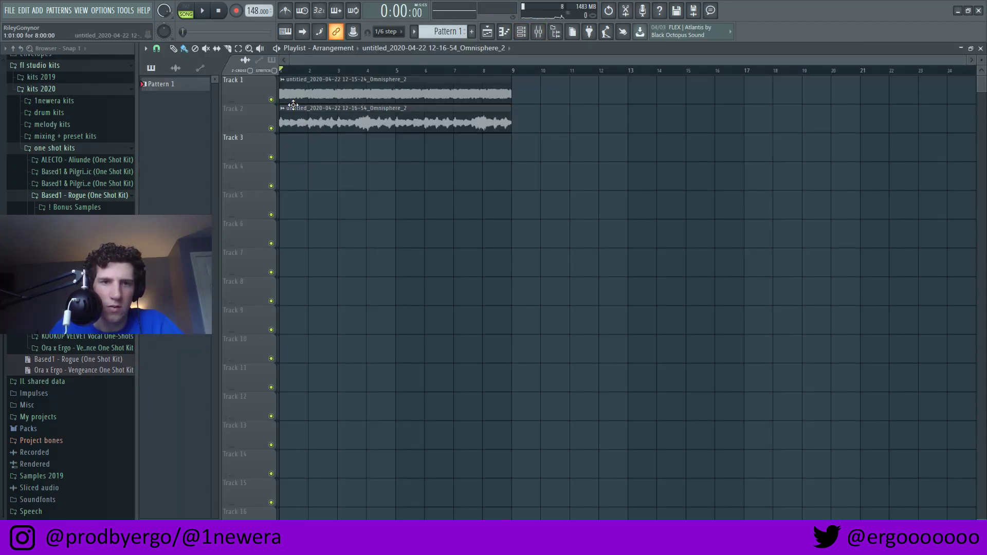
scroll(286, 110, "up", 3)
left_click(283, 109)
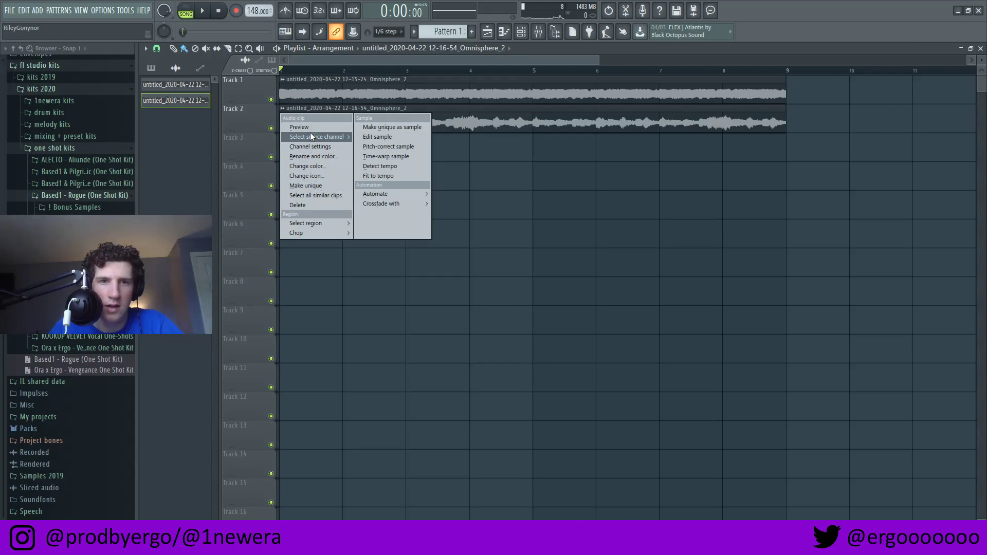
left_click(304, 156)
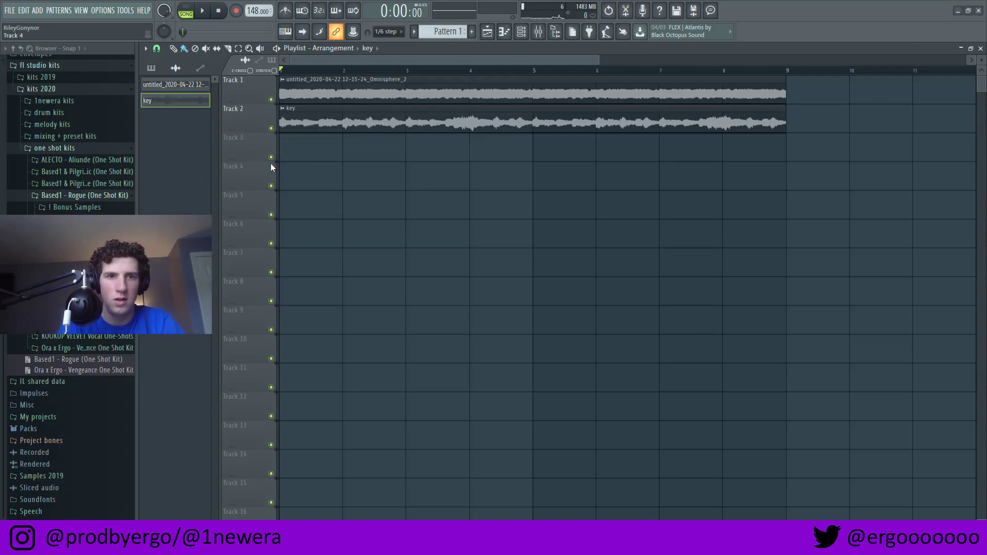
Step: Rename the audio clip on track 1 to synth and place an empty eight-bar Pattern 2 on track 3
left_click(282, 80)
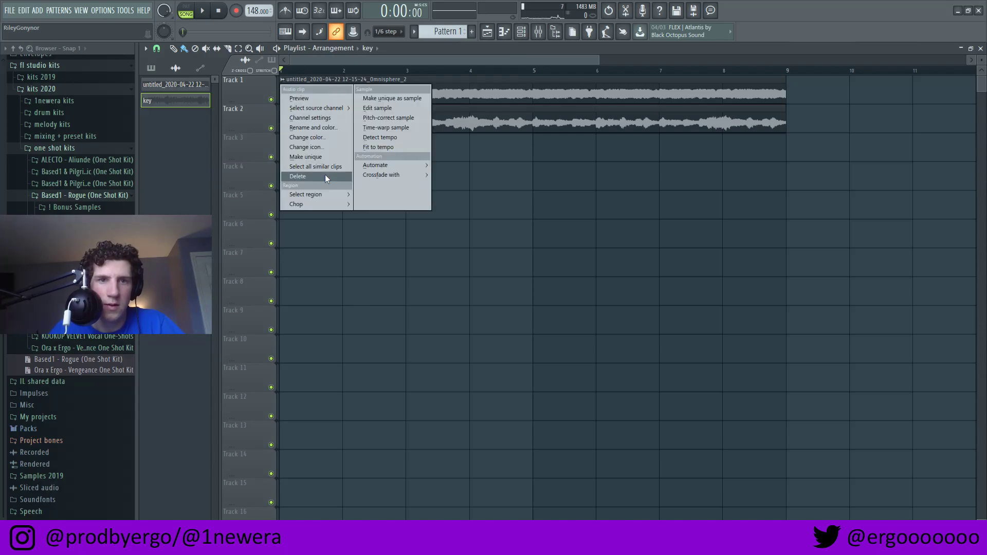
left_click(312, 128)
type("synth")
key("Return")
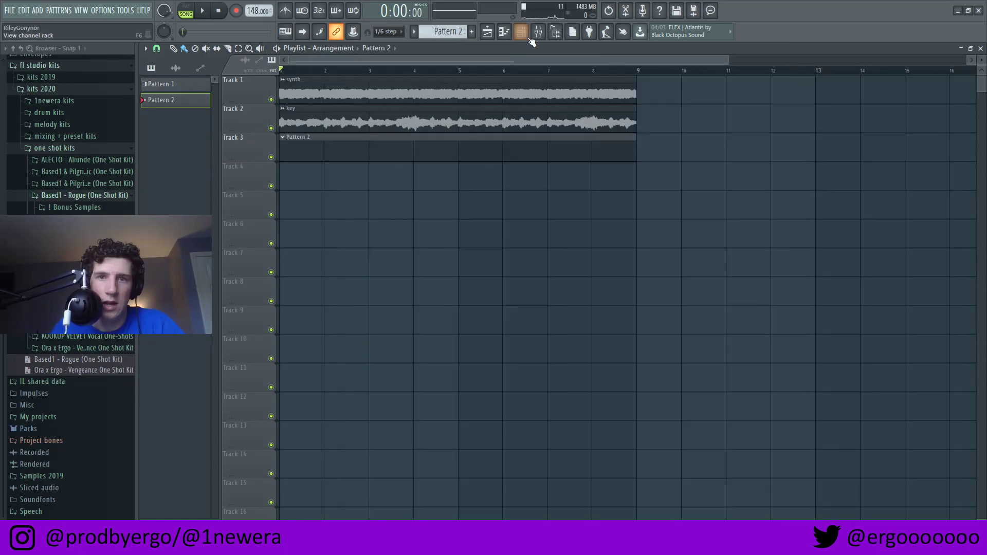
Step: Add the lochness [808] sample from the LASSO DRUM KIT's 808 folder as a new channel and check its sample settings
left_click(521, 32)
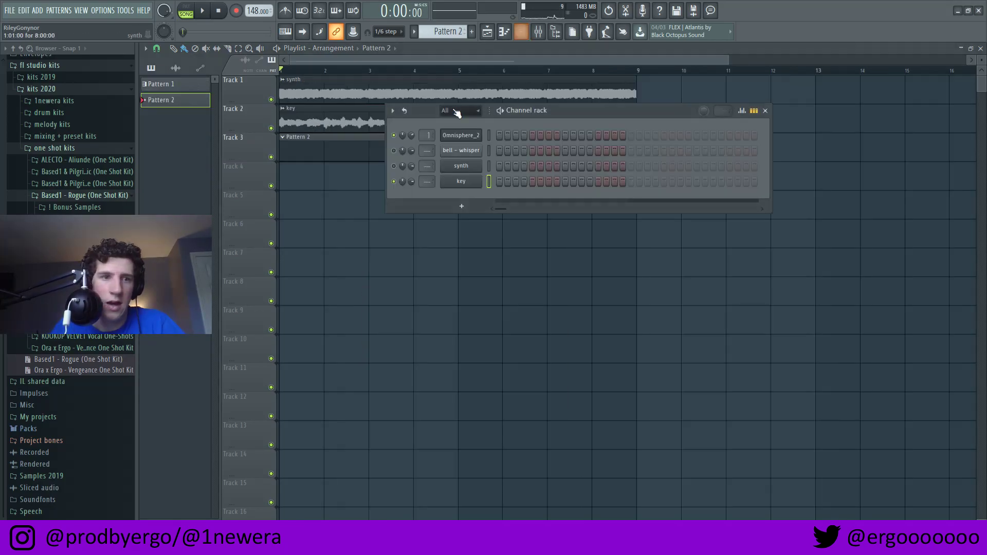
scroll(65, 185, "up", 2)
left_click(60, 168)
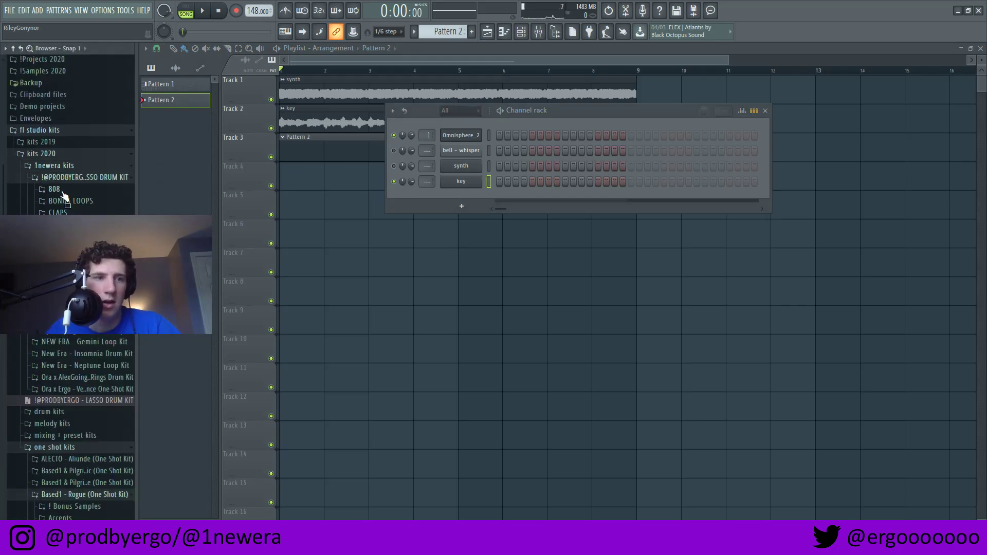
left_click(55, 189)
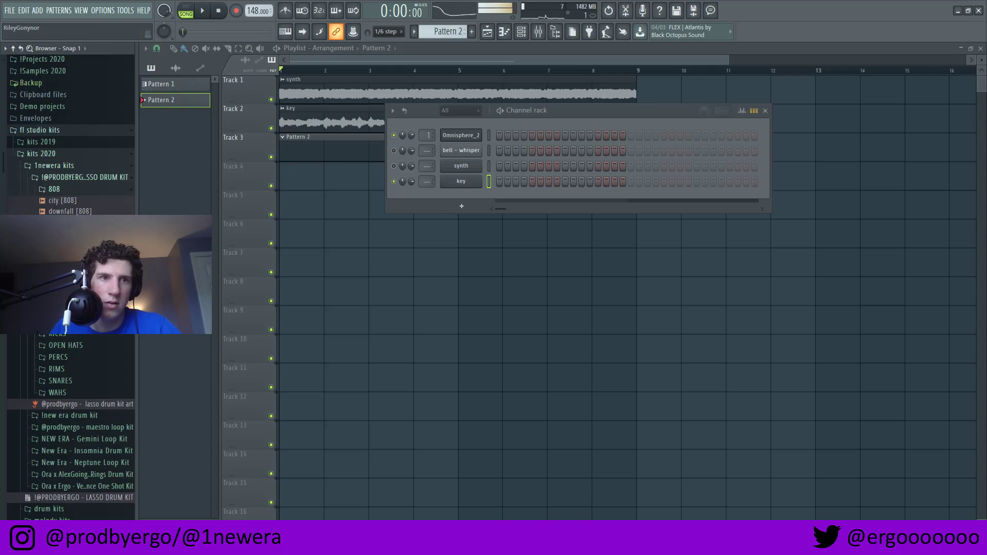
left_click_drag(460, 205, 459, 204)
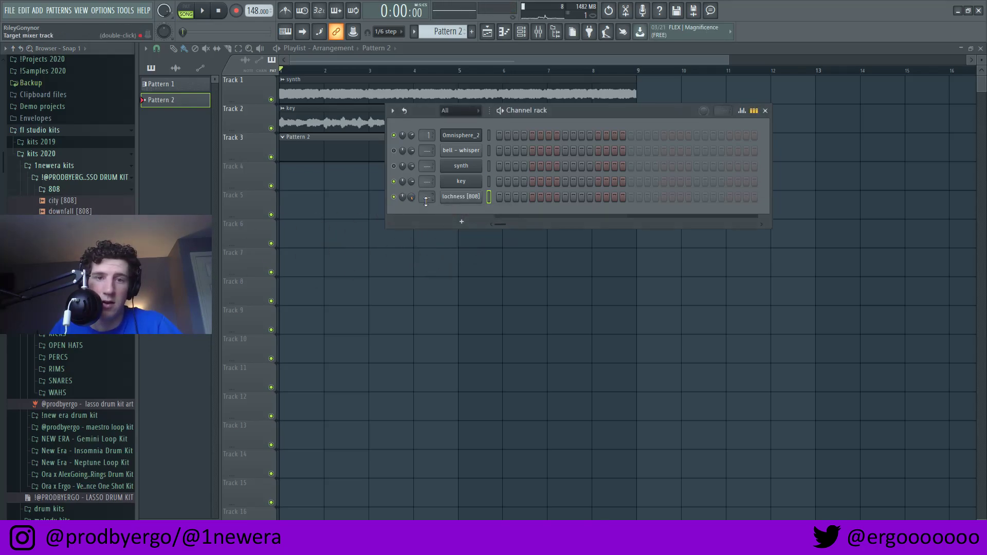
left_click(461, 197)
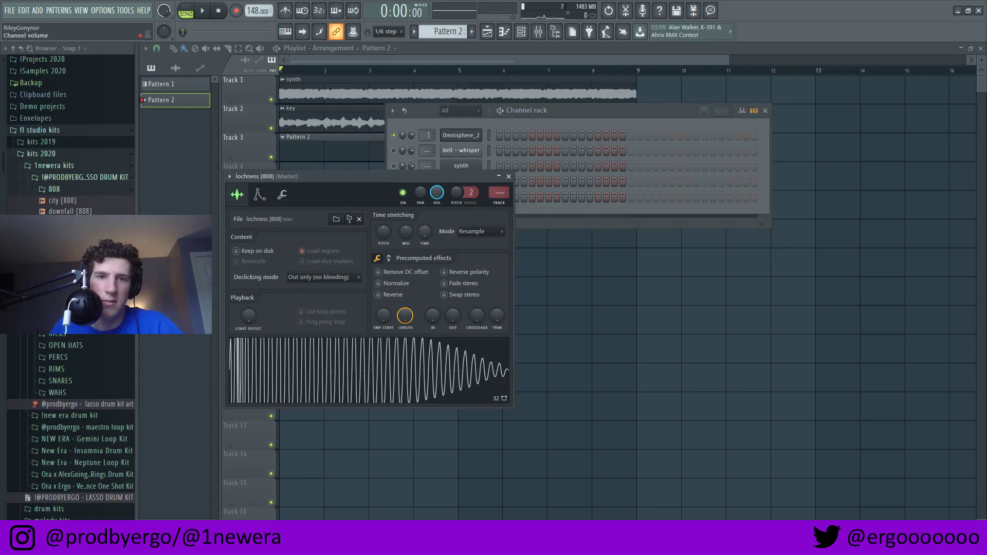
left_click(509, 176)
Step: Place a short D#7 note at the start of bar 1 in the lochness [808] piano roll and play it
right_click(461, 197)
left_click(497, 193)
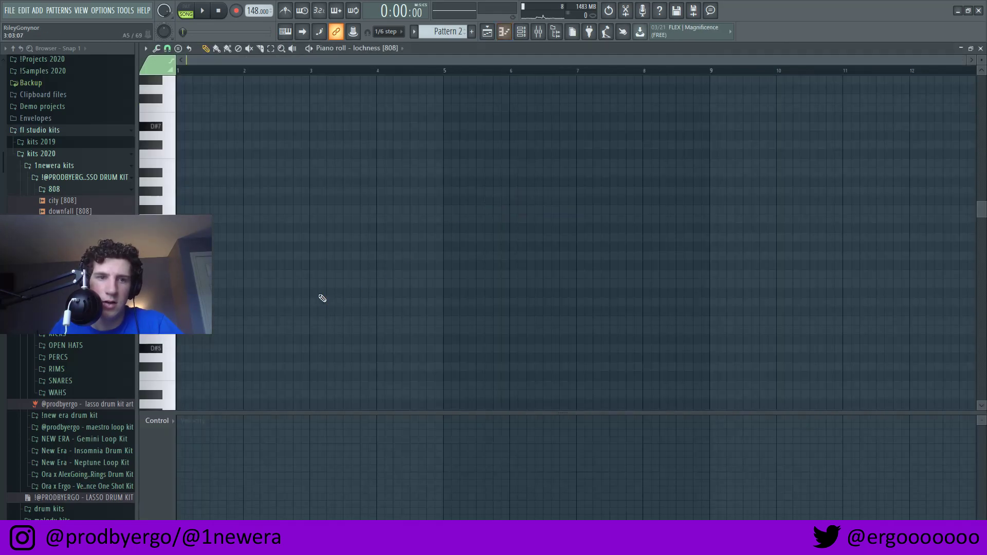
left_click(178, 126)
key("space")
key("space")
left_click_drag(335, 127, 198, 143)
key("space")
Step: Add B6 notes in bar 1 and at the start of bar 2, then two D#7 notes, and slightly lower all velocities
left_click(241, 163)
left_click(342, 163)
left_click(402, 126)
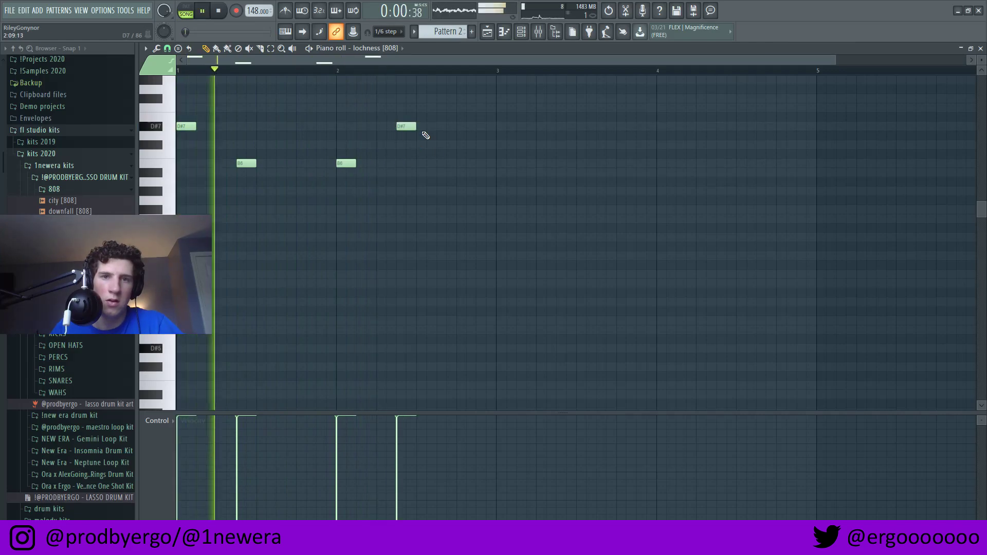
left_click(443, 127)
key("ctrl+a")
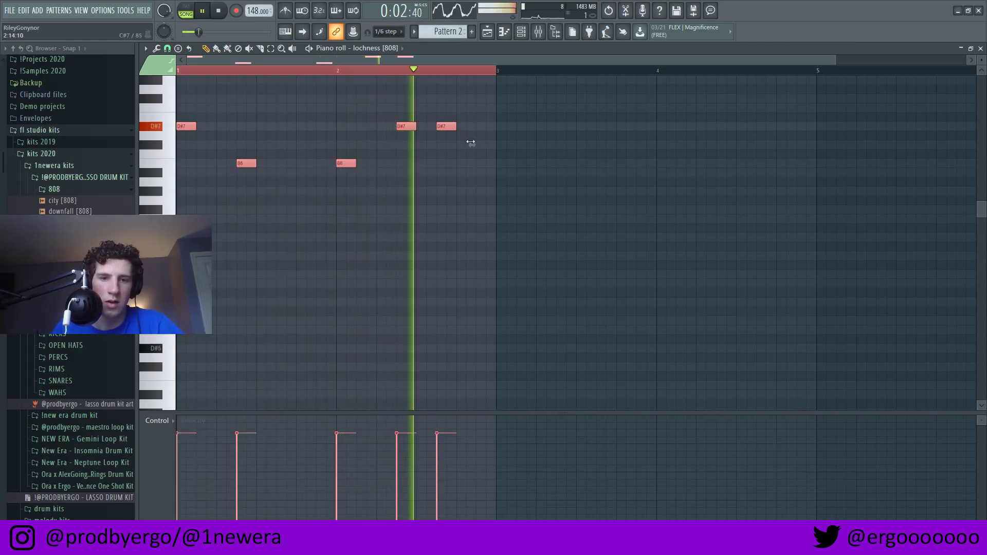
Step: Enable Cut itself on the lochness [808] channel and replay the bass line
key("F6")
right_click(460, 197)
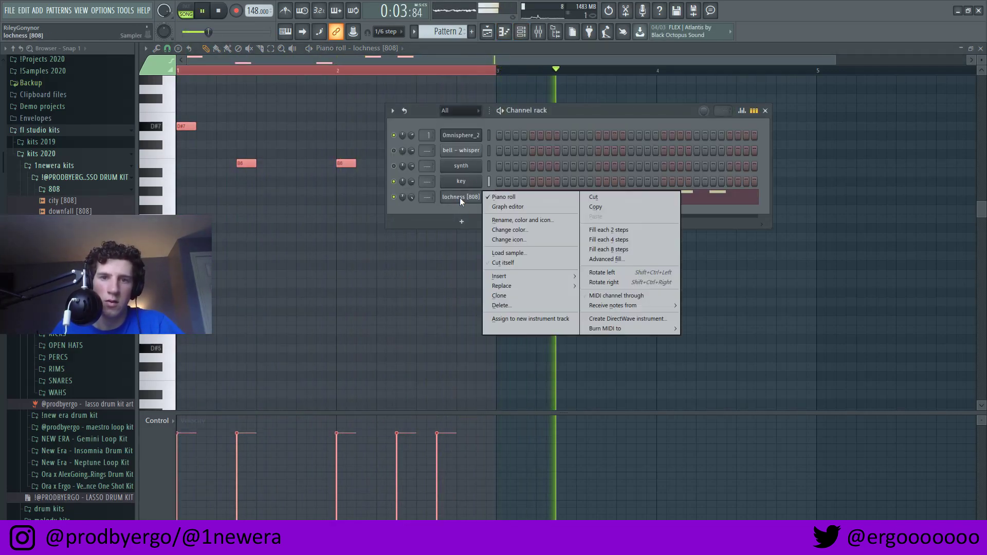
left_click(504, 264)
left_click(452, 267)
key("space")
key("space")
Step: Move the last D#7 in bar 2 onto the fourth beat and duplicate the two-bar bass line into bars 3 and 4
left_click_drag(446, 126, 453, 127)
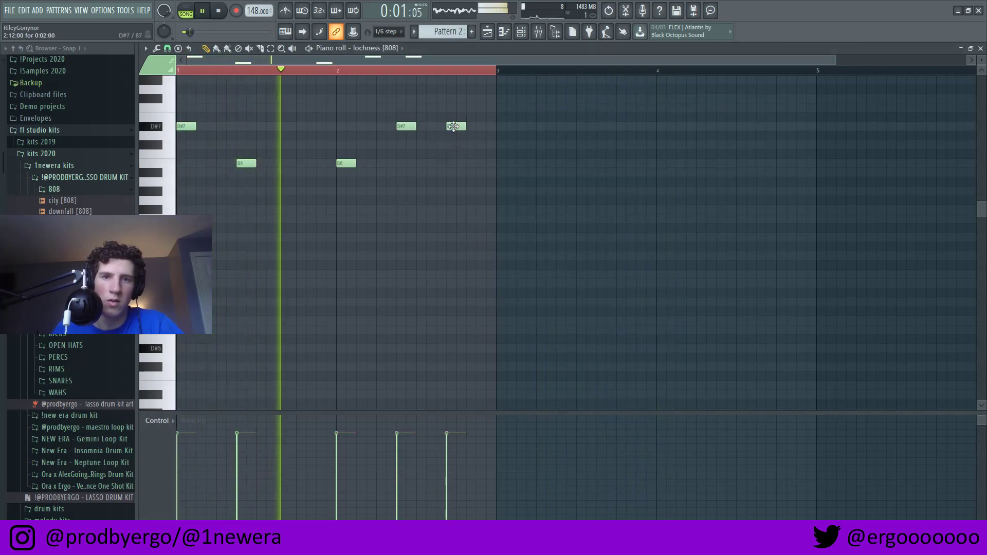
scroll(463, 138, "up", 2, "ctrl")
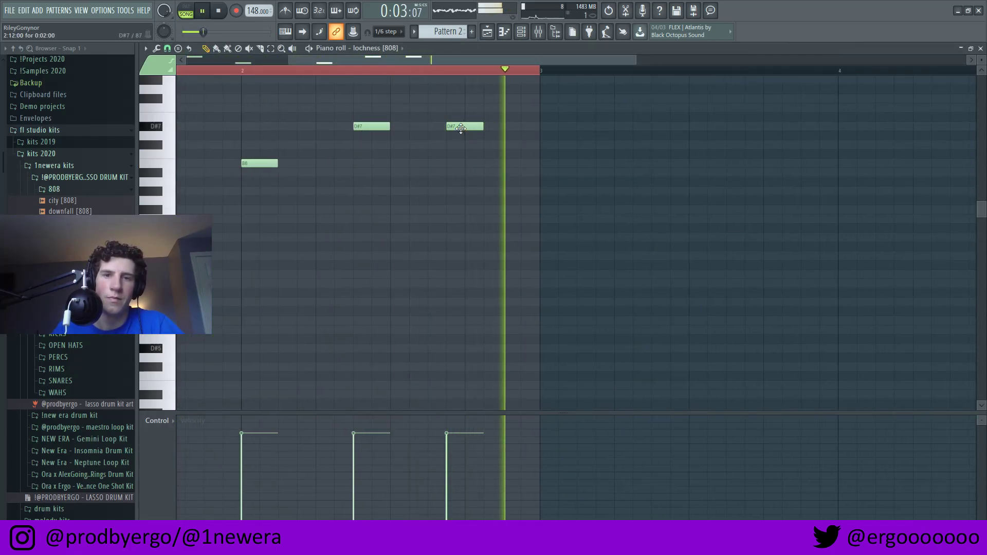
scroll(455, 136, "down", 2, "ctrl")
key("ctrl+a")
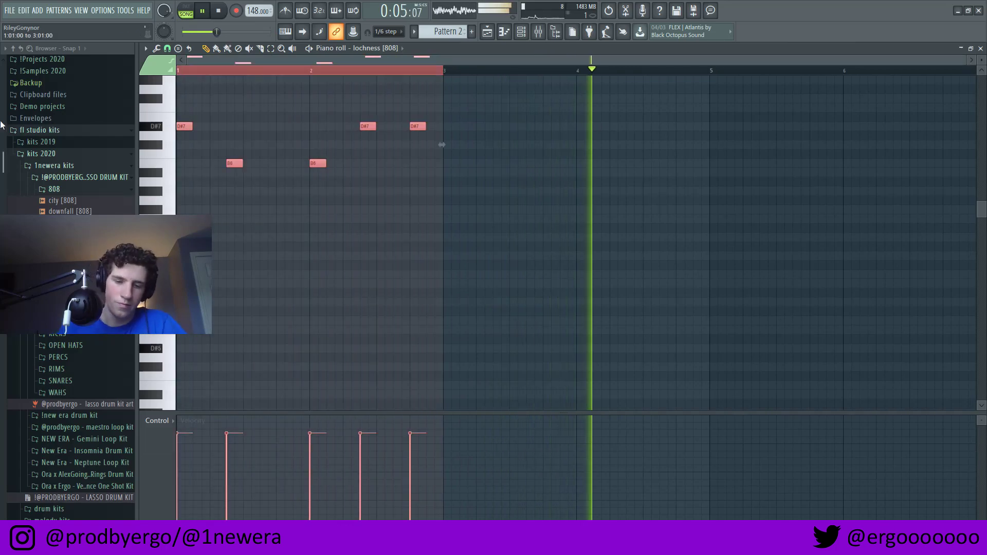
key("ctrl+b")
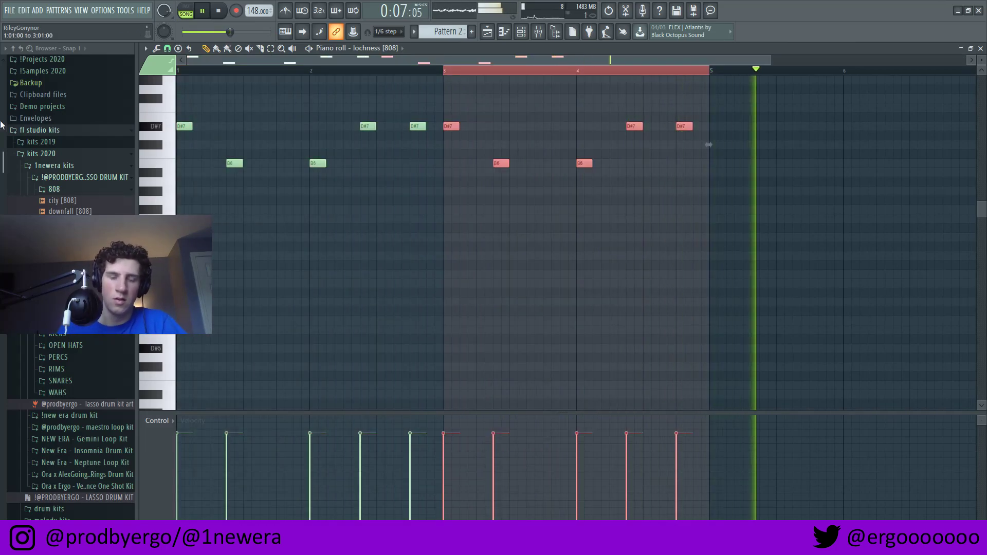
Step: Delete the doubled 808 notes in bars 1 and 2 and all notes from bar 3 onward
key("ctrl+b")
key("Delete")
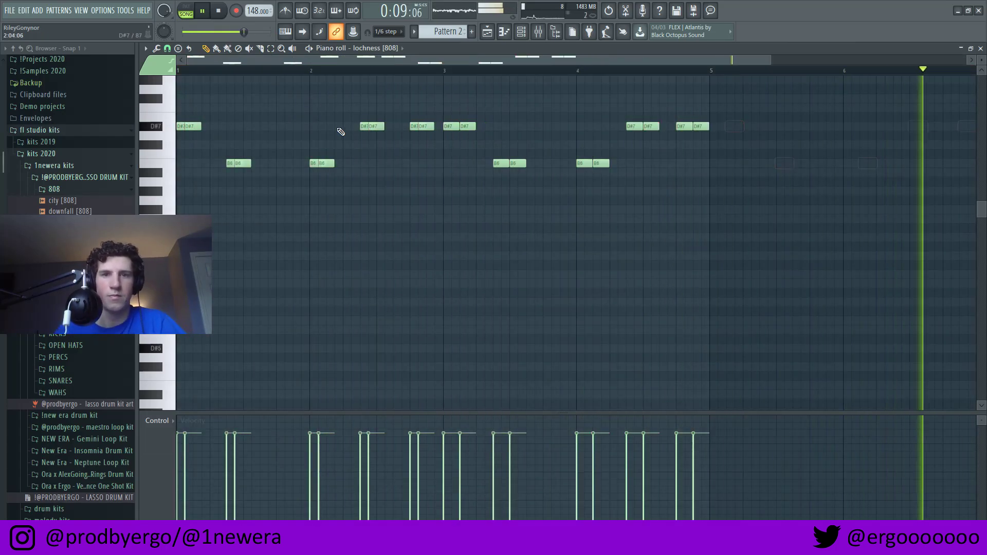
scroll(384, 161, "down", 1, "ctrl")
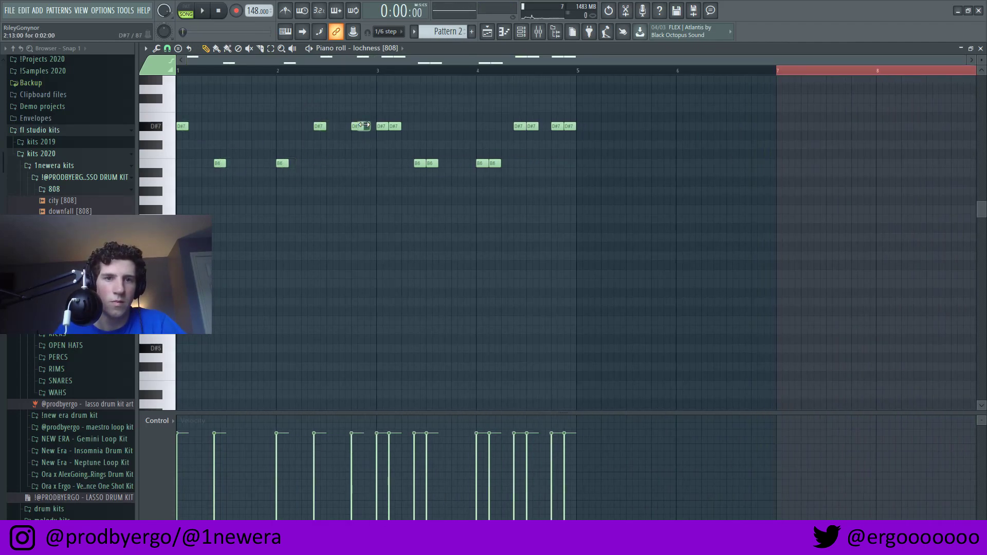
left_click_drag(388, 124, 782, 238)
key("Delete")
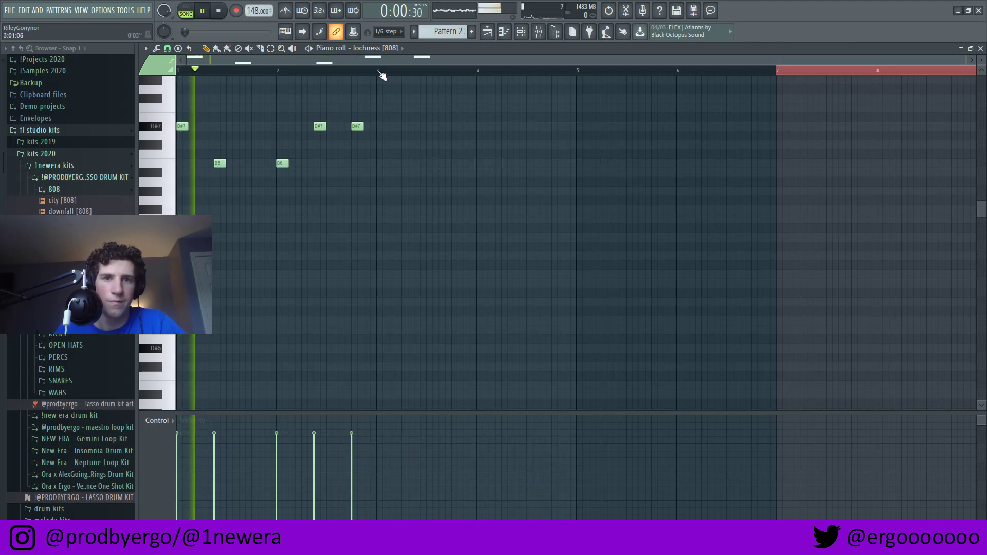
Step: Duplicate the two-bar 808 line three times so it fills eight bars
left_click_drag(381, 76, 177, 72)
key("ctrl+b")
key("ctrl+b")
key("ctrl+b")
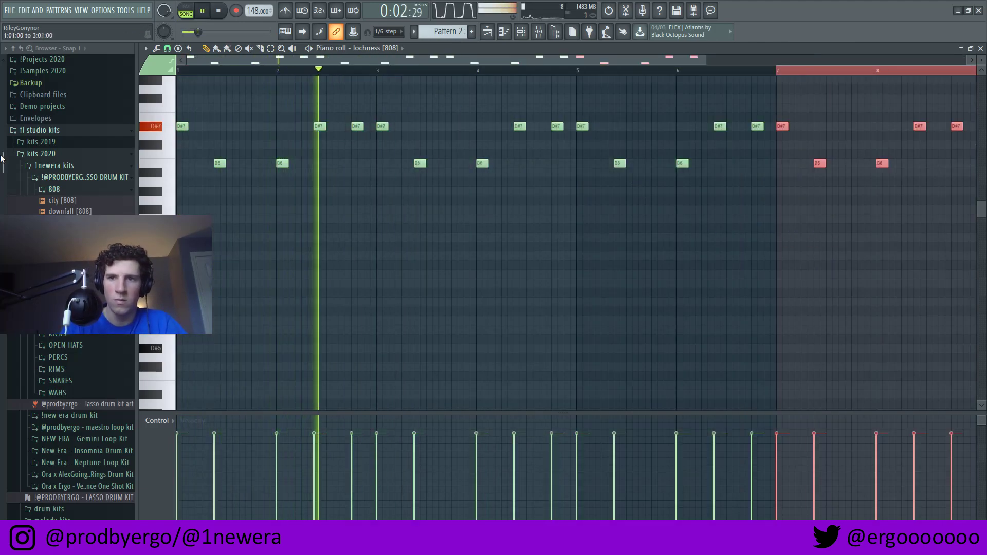
Step: Transpose all 808 notes down two octaves to D#5 and B4 and clear the selection
scroll(615, 143, "down", 2, "ctrl")
key("ctrl+a")
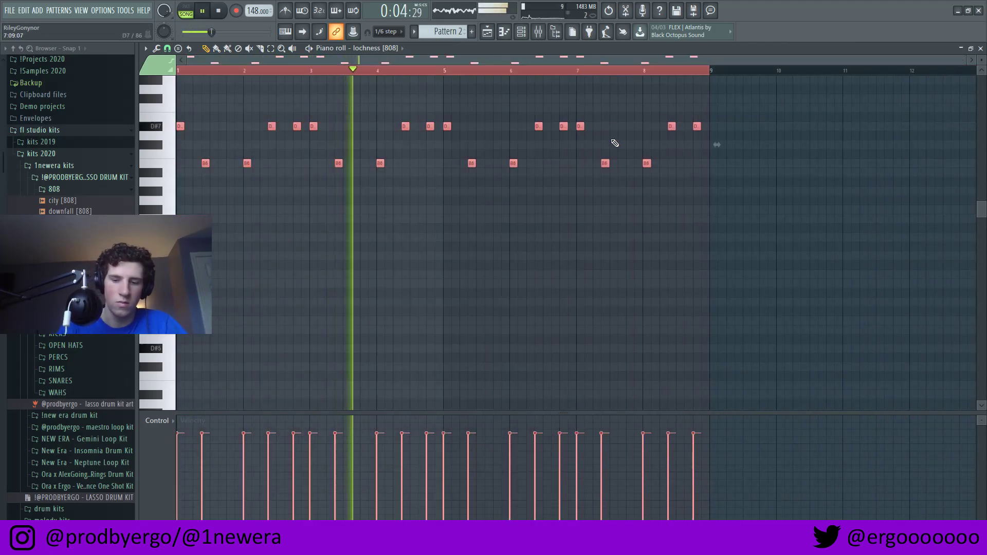
key("ctrl+Down")
key("ctrl+Down")
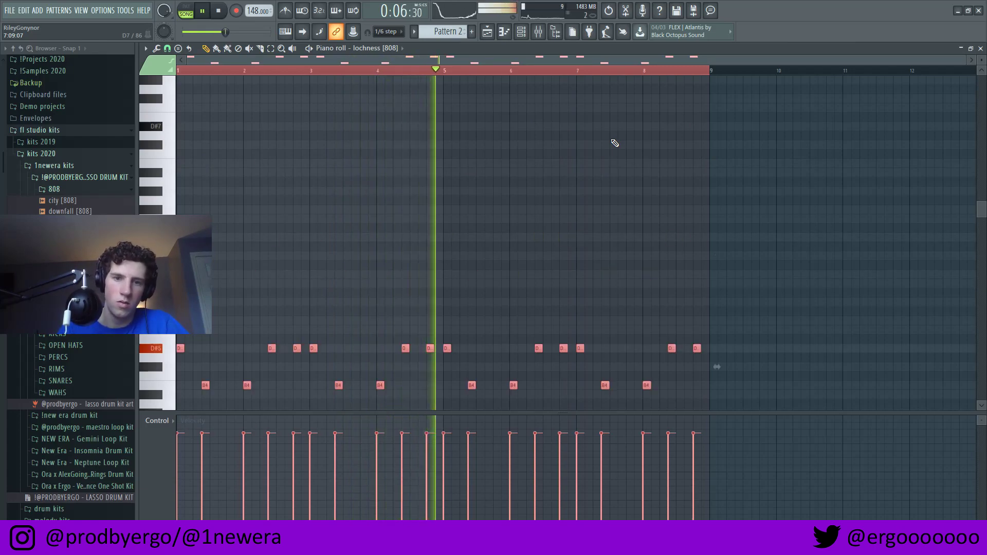
key("ctrl+d")
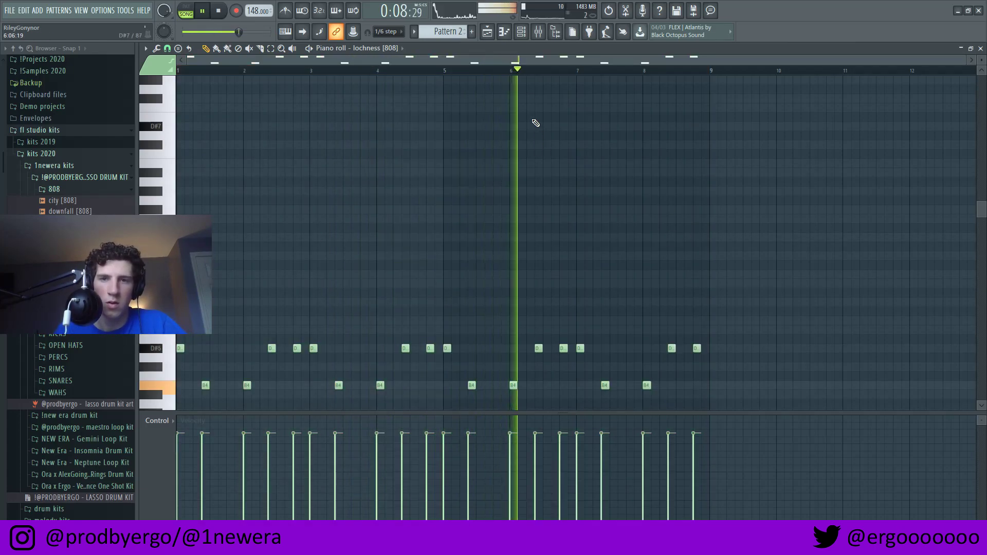
Step: Collapse the 808 sample folder and add a D#6 note just before the last D#5 in bar 8
key("F6")
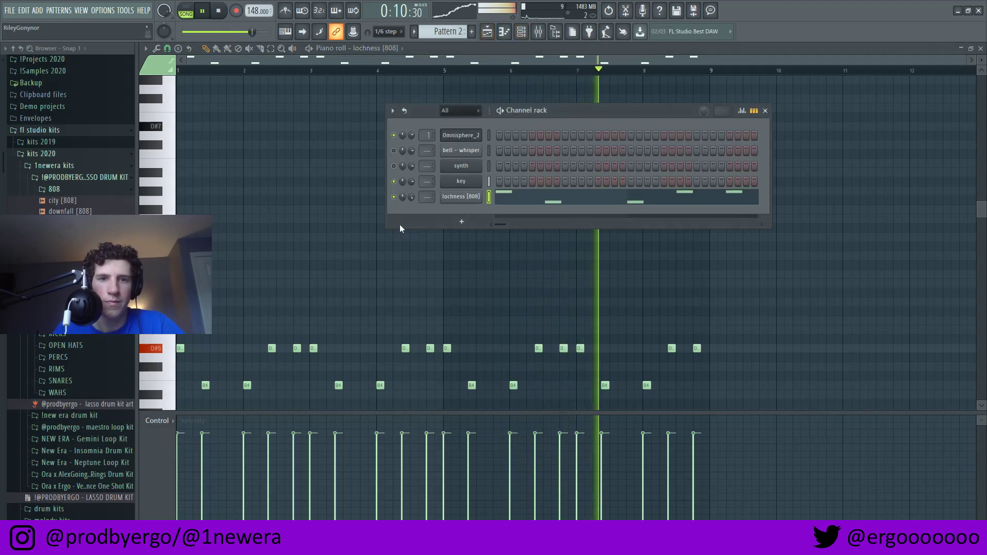
left_click(67, 190)
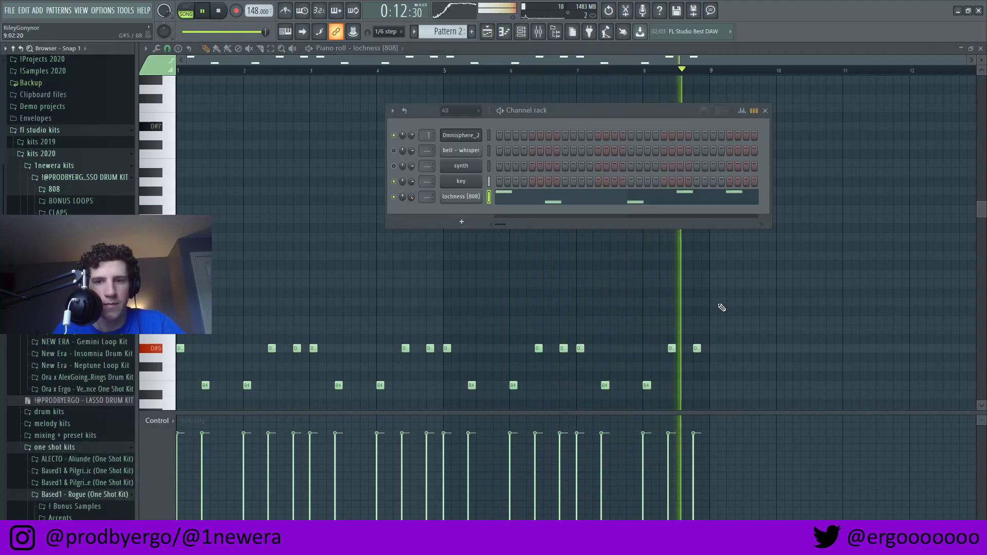
key("F6")
scroll(710, 326, "up", 3, "ctrl")
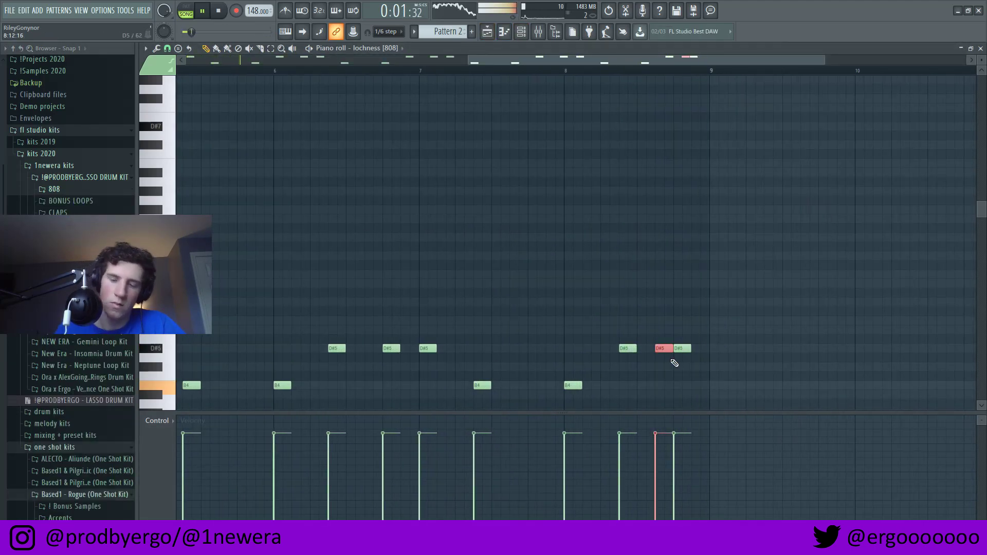
scroll(732, 286, "down", 3, "ctrl")
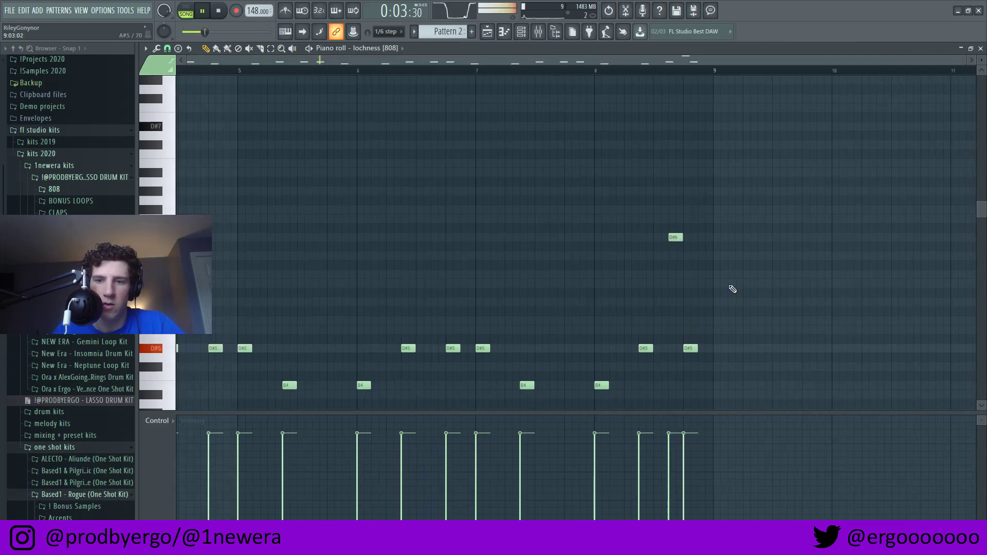
Step: Audition the kit's claps, add walk [clap] as a new channel and enable Use loop points on it
key("F6")
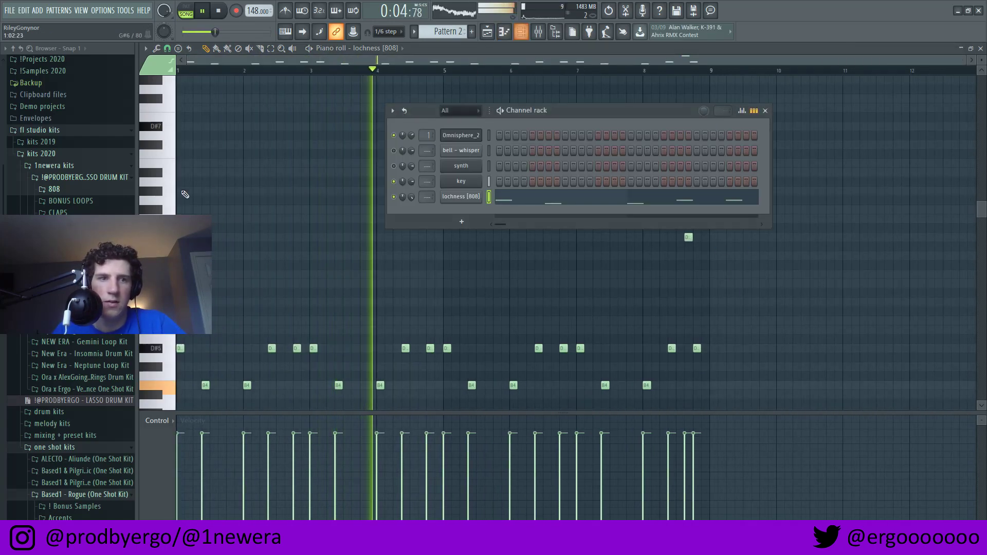
left_click(94, 212)
left_click(88, 246)
left_click(87, 259)
left_click(87, 271)
left_click_drag(87, 283, 453, 230)
left_click(334, 326)
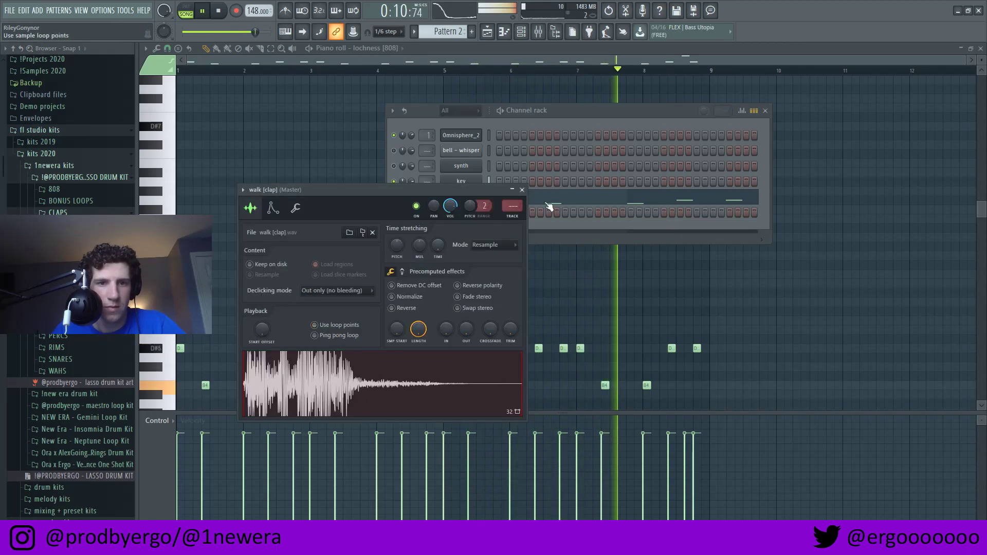
left_click(522, 191)
Step: Place a walk [clap] hit on step 9 and duplicate bar 1 into bar 2 in its piano roll
left_click(565, 214)
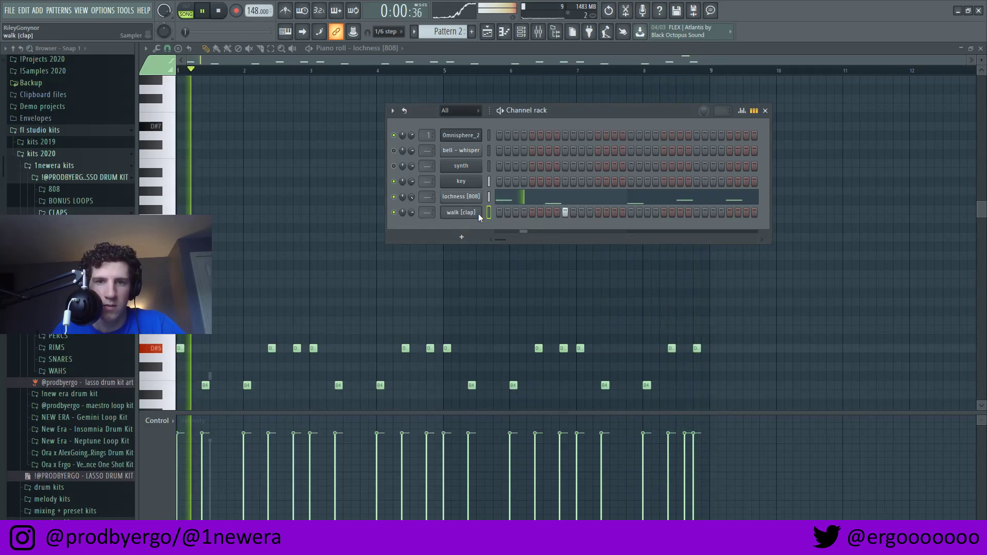
right_click(476, 212)
left_click(493, 211)
left_click_drag(249, 71, 150, 113)
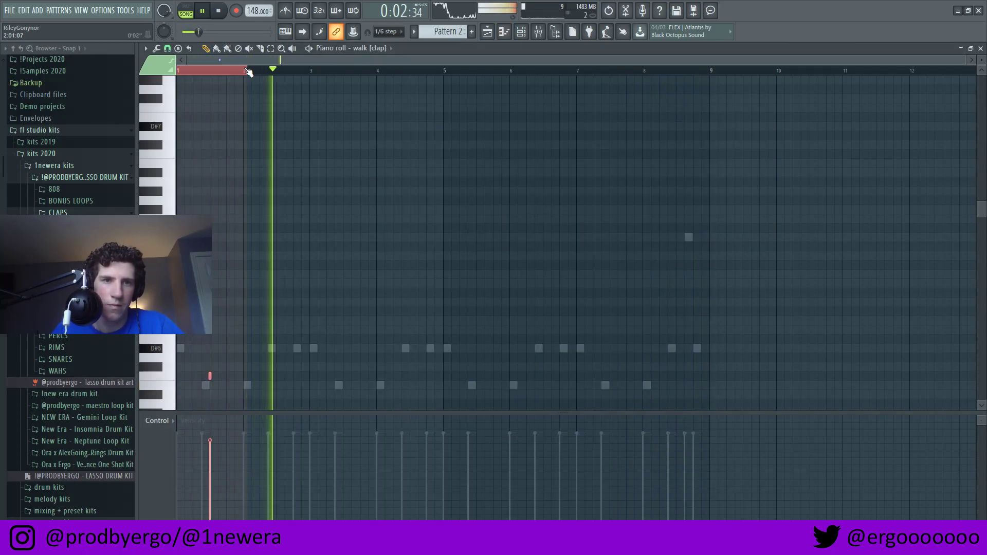
key("ctrl+b")
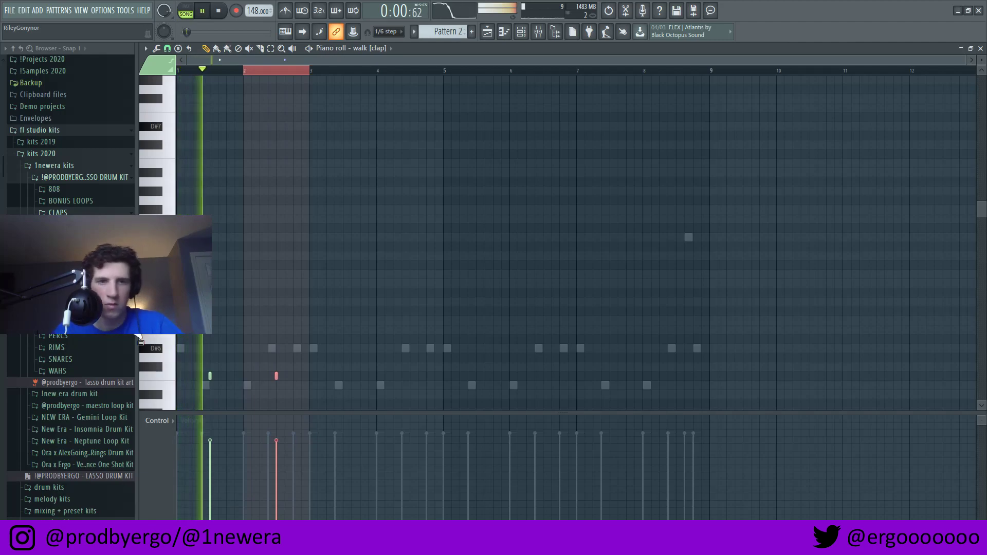
Step: Move the second clap to the fourth beat of bar 2, change the snap division and lengthen both clap notes
left_click(241, 70, "ctrl")
key("space")
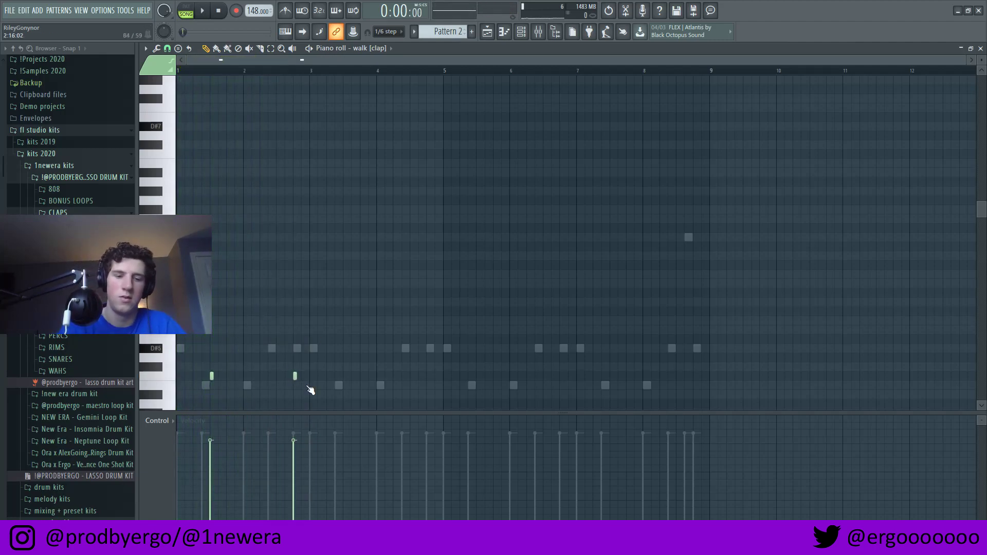
left_click(168, 48)
left_click(173, 186)
key("space")
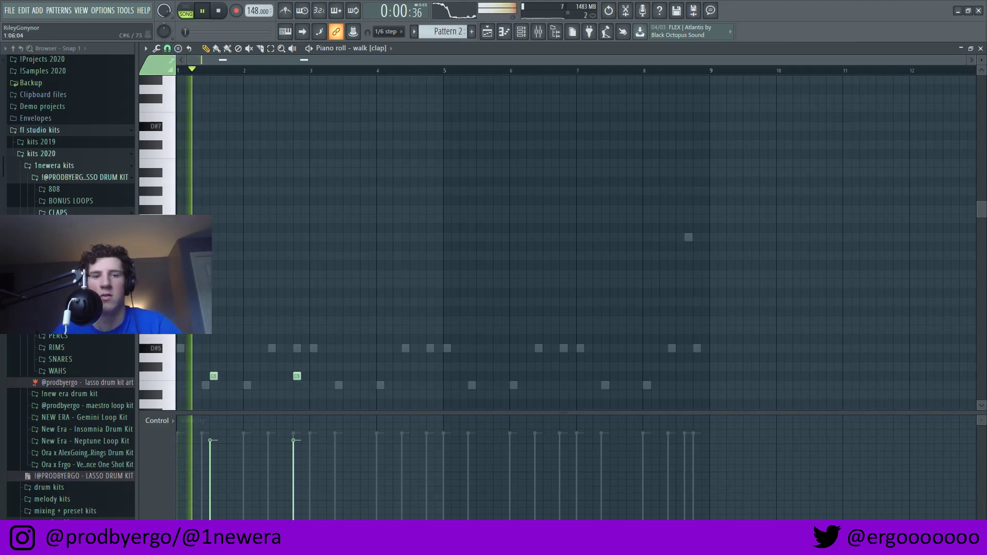
Step: Copy the claps to the third beats of bars 3 and 4 and add two more on bar 4's last beat
left_click_drag(352, 355, 180, 409)
left_click_drag(214, 357, 347, 358)
left_click(365, 372, "ctrl")
left_click_drag(429, 360, 413, 359)
scroll(424, 371, "up", 4)
left_click(445, 356)
left_click(472, 357)
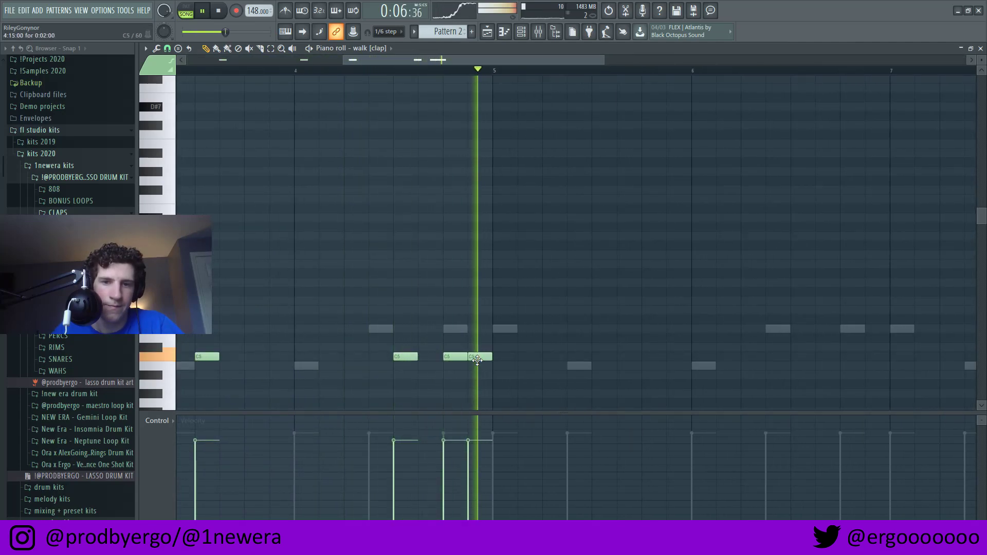
Step: Duplicate the four-bar clap pattern into bars 5 to 8 and raise the velocity of all claps
scroll(472, 357, "down", 4)
left_click_drag(457, 71, 180, 219)
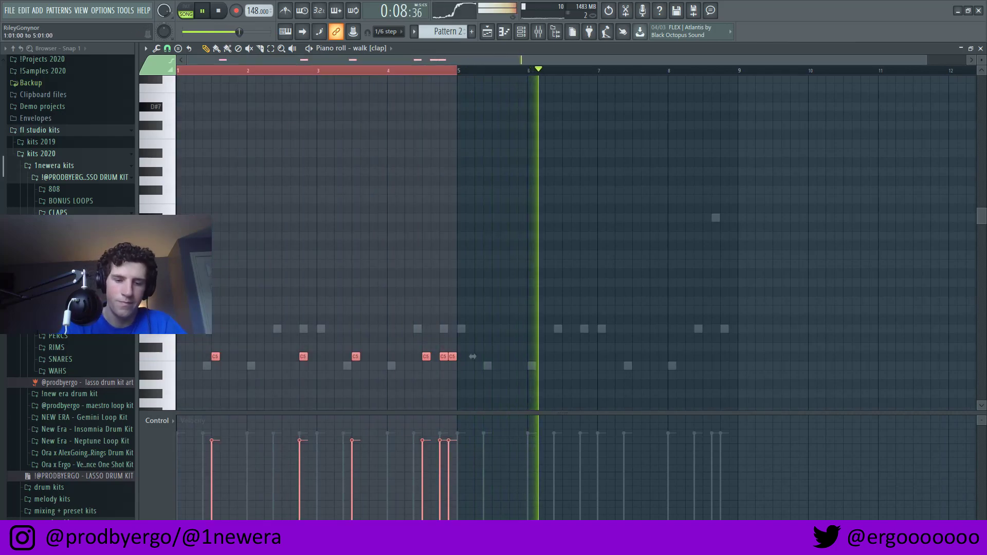
key("ctrl+b")
key("ctrl+a")
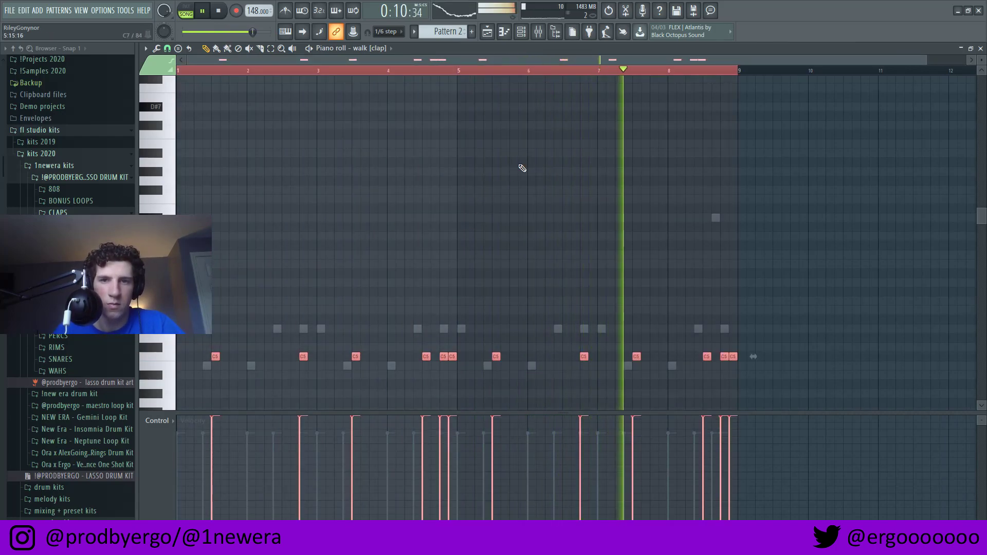
left_click(529, 75, "ctrl")
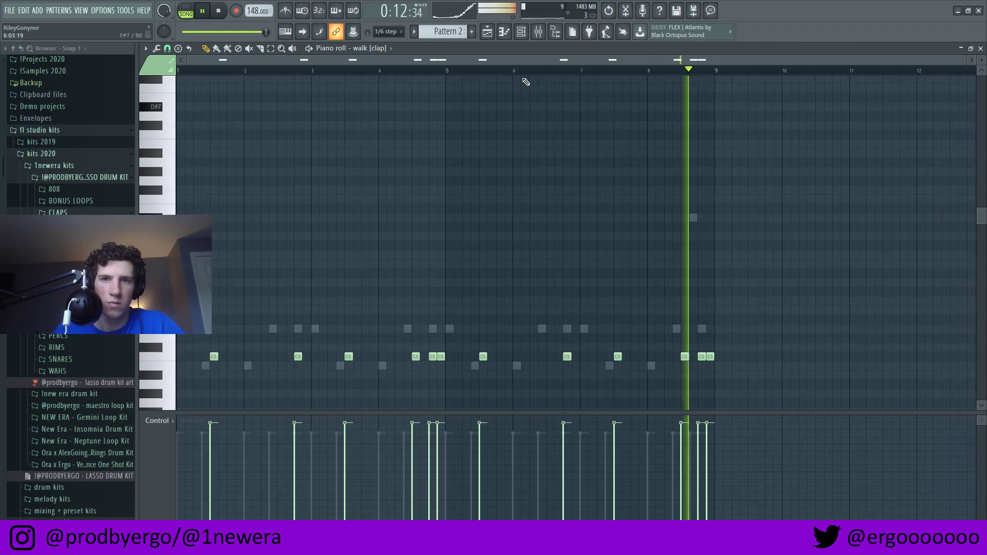
Step: Add heavy [hihat] from the kit's hi-hats as a new channel and fill every second step with hits
key("F6")
left_click(58, 216)
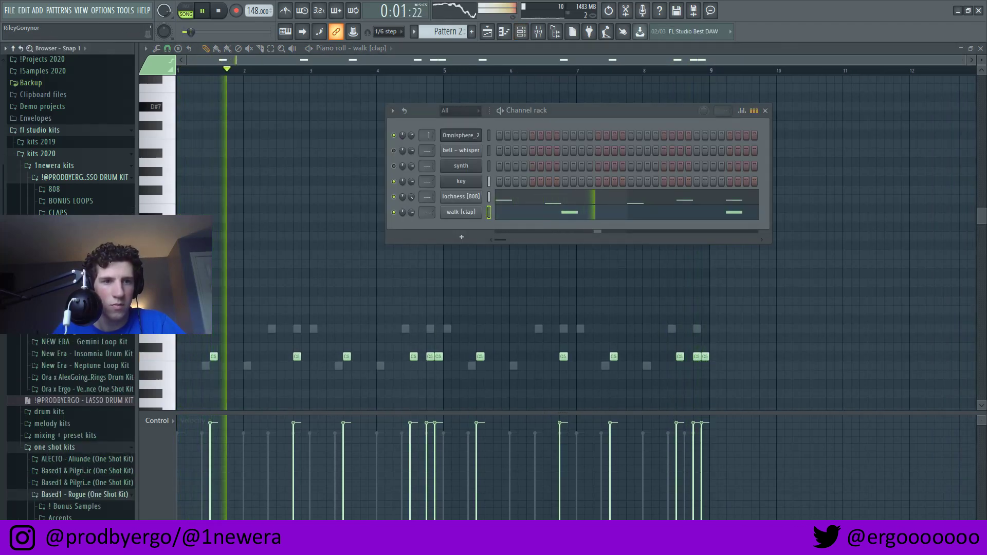
left_click(58, 225)
left_click(57, 260)
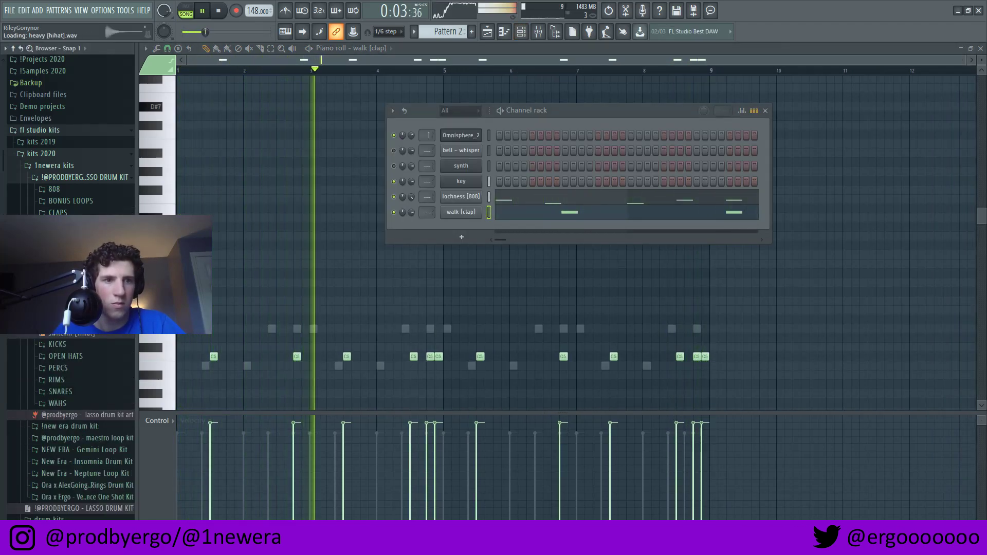
left_click_drag(57, 261, 450, 232)
right_click(452, 228)
left_click(623, 265)
left_click(461, 232)
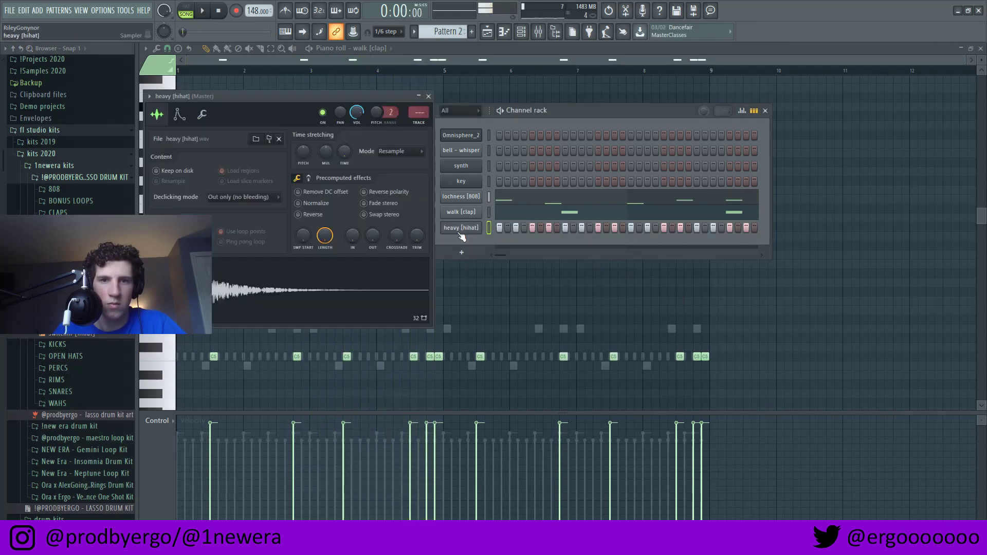
left_click(428, 96)
Step: Replace the heavy [hihat] hit on step 5 with one on step 6 and replay the pattern
key("space")
key("space")
key("space")
left_click(517, 229)
right_click(532, 231)
key("space")
key("space")
left_click(541, 229)
key("space")
key("space")
key("space")
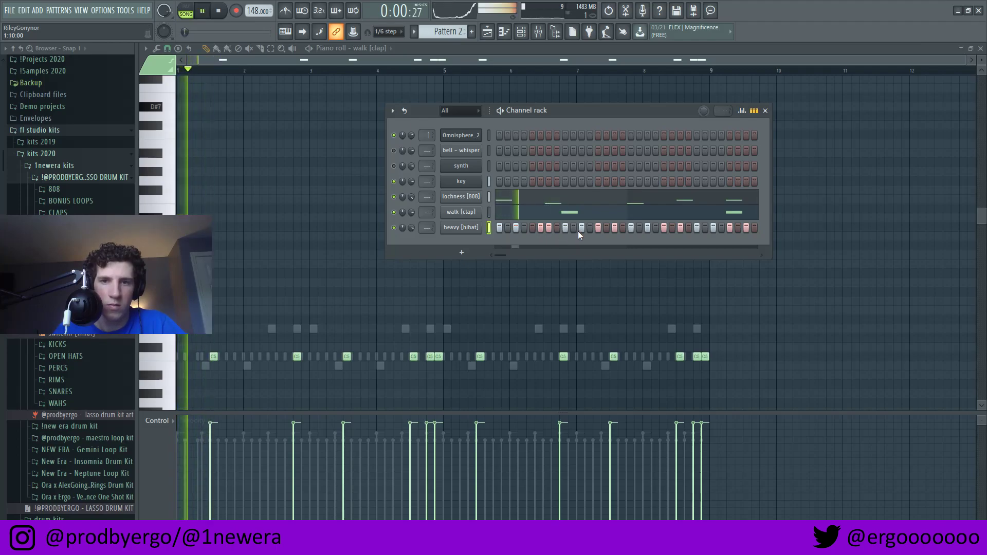
Step: Replay the pattern and add a heavy [hihat] hit on step 12
key("space")
key("space")
key("space")
left_click(590, 228)
key("space")
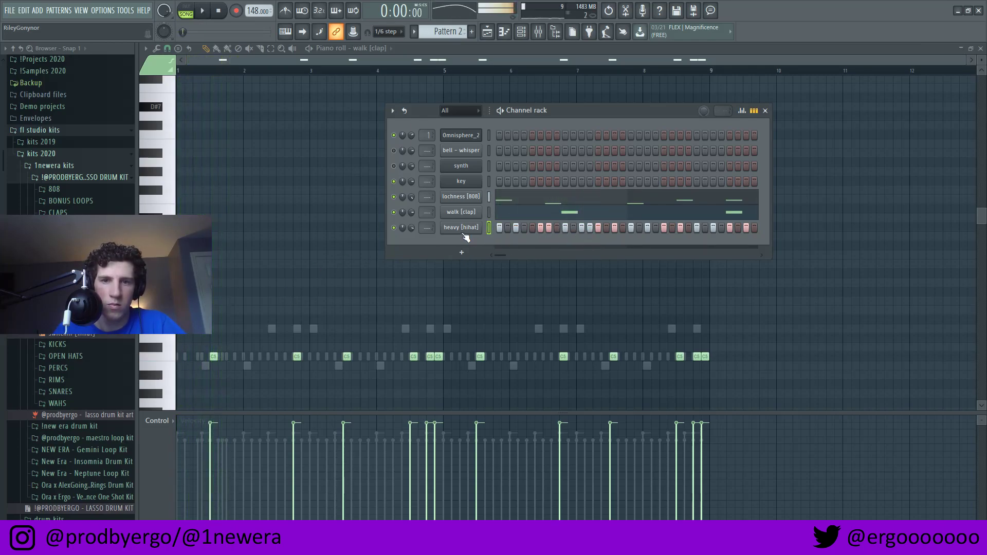
Step: Open the heavy [hihat] channel in the piano roll and change the snap division for a hi-hat roll
right_click(462, 229)
left_click(500, 237)
right_click(464, 229)
left_click(503, 229)
key("space")
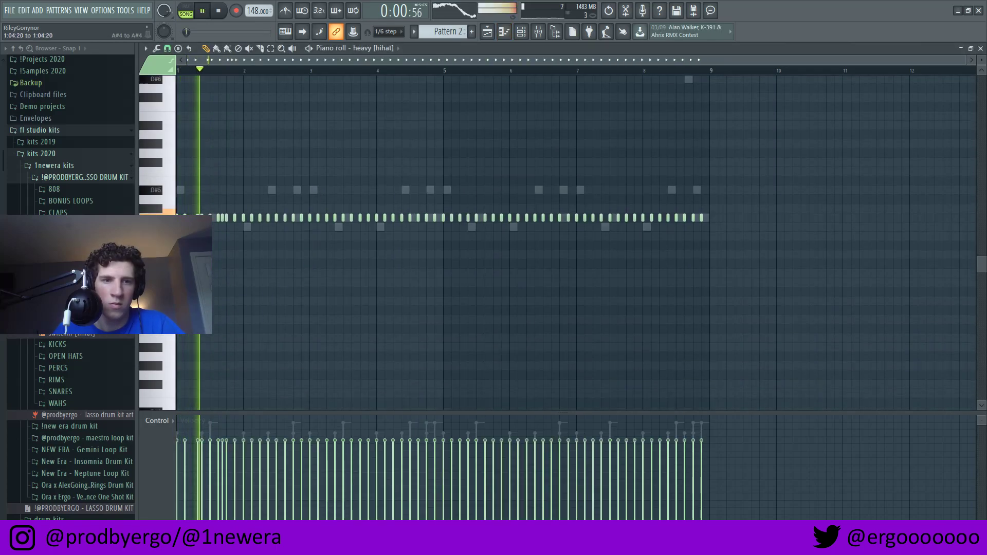
scroll(268, 267, "up", 5)
key("space")
scroll(297, 228, "up", 1)
key("space")
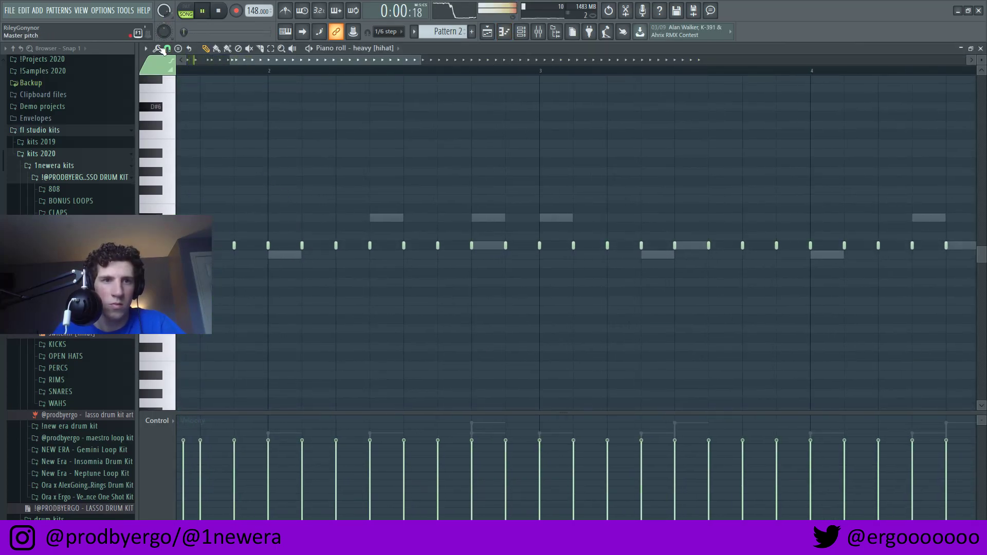
left_click(167, 48)
left_click(175, 156)
Step: Draw a six-note hi-hat roll descending from D#5 to A#4 at the start of bar 2, removing the conflicting C5 hits
key("space")
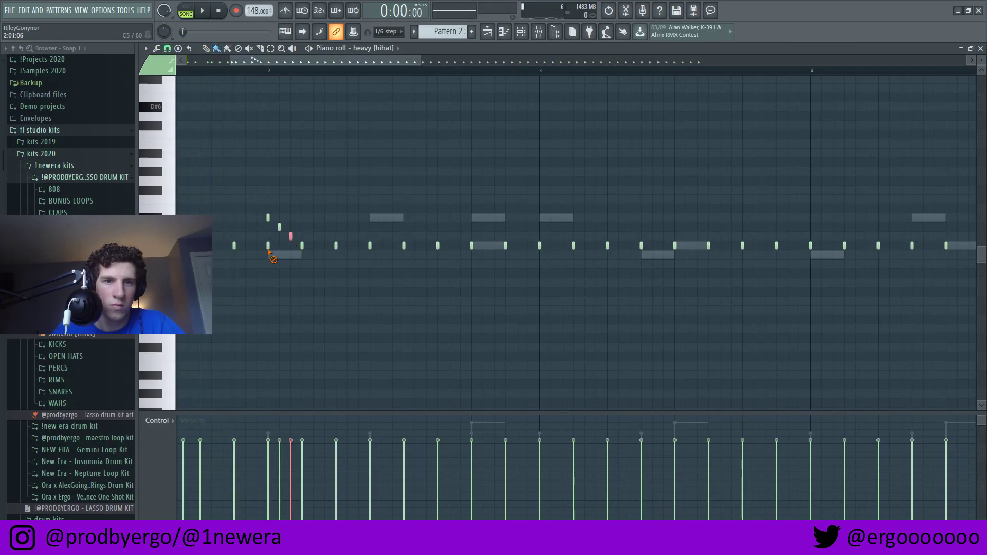
key("space")
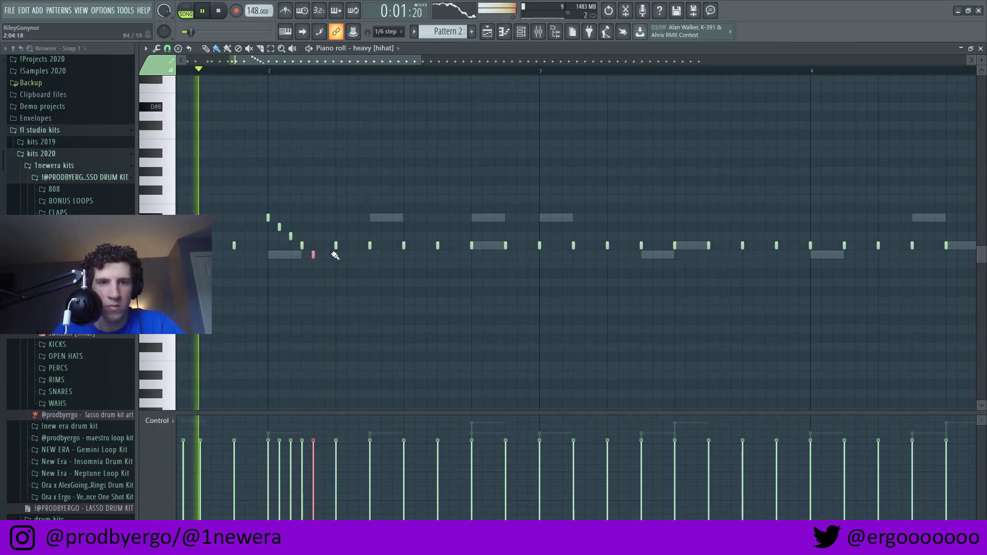
left_click(324, 263)
right_click(336, 246)
key("space")
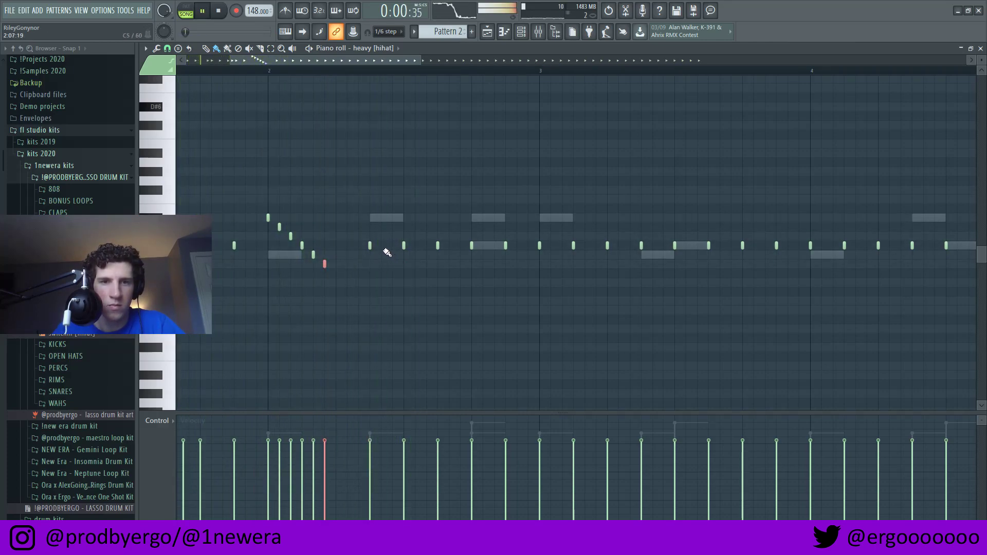
Step: Replay the hi-hats, change the snap division again and add a C5 hit on step 12 of bar 2
scroll(418, 275, "down", 3)
key("space")
scroll(311, 255, "up", 3)
key("space")
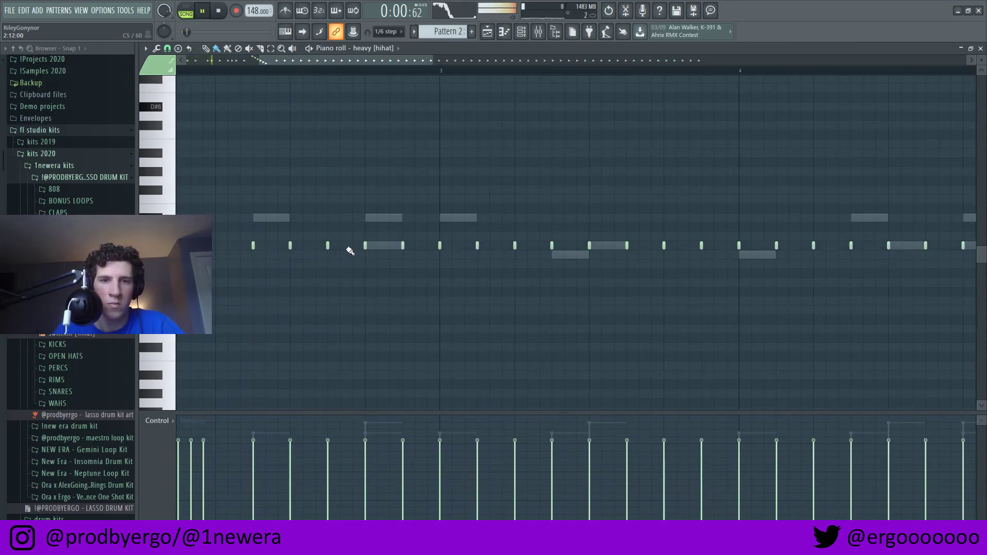
key("space")
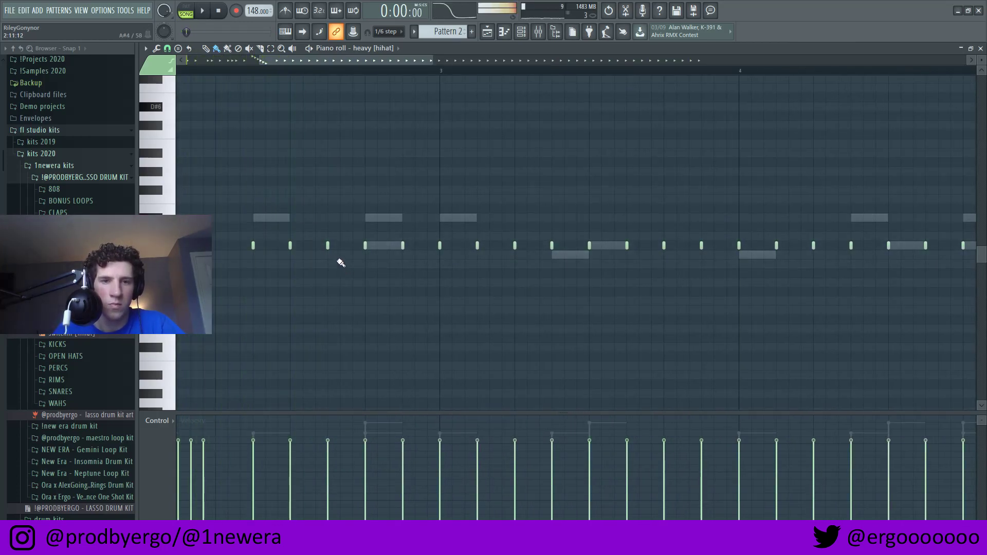
left_click(167, 49)
left_click(185, 167)
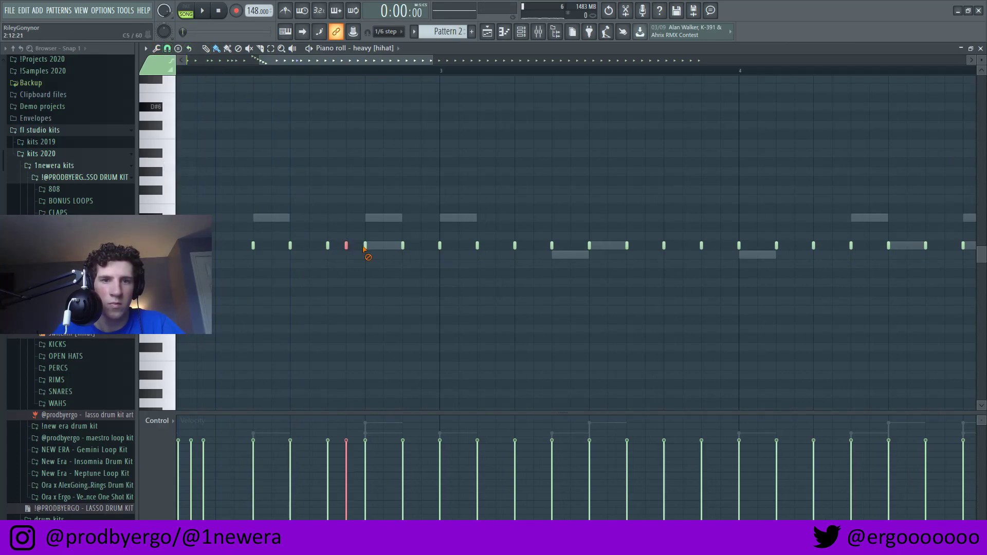
Step: Raise the velocity of all heavy [hihat] notes together and clear the selection
scroll(446, 282, "down", 4)
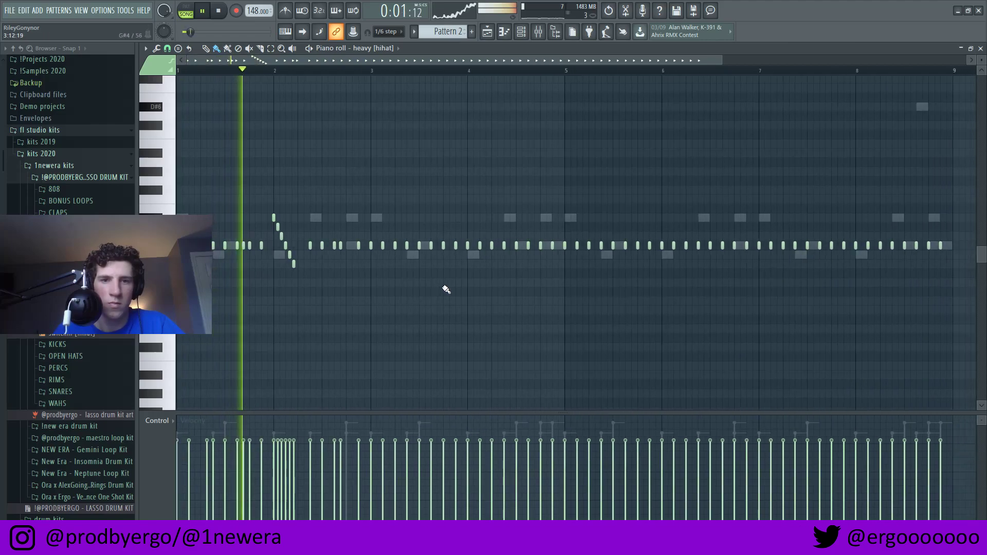
key("ctrl+a")
scroll(316, 280, "up", 2)
left_click(290, 268, "ctrl")
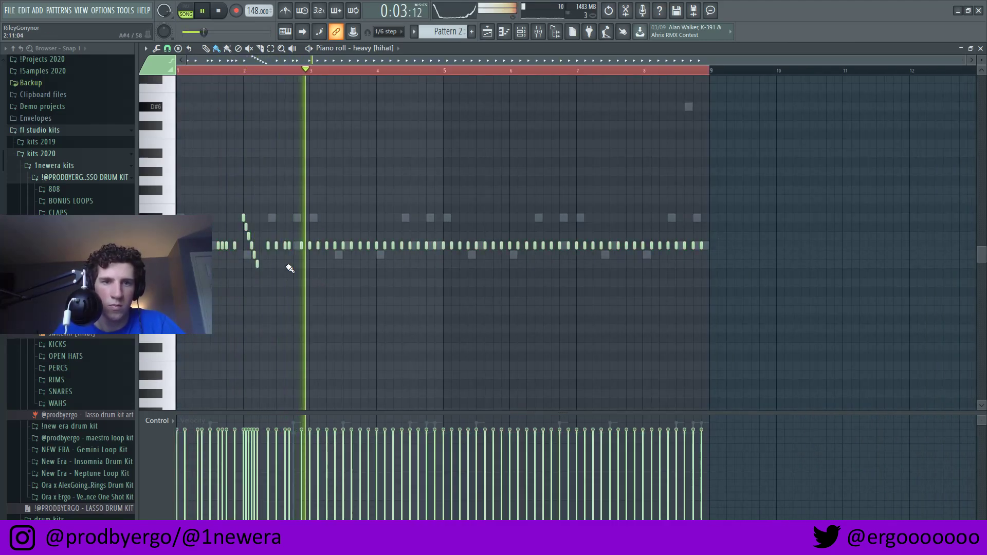
Step: In bar 3, replace the C5 hi-hat hit on step 3 with one on step 4 and add a hit on step 10
scroll(307, 255, "up", 5)
key("space")
left_click(280, 74)
key("space")
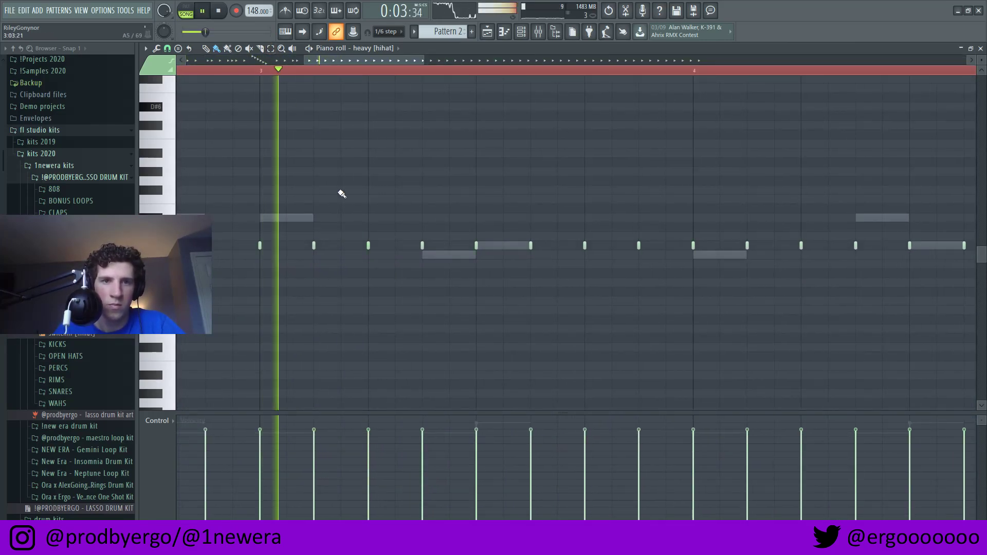
left_click(343, 246)
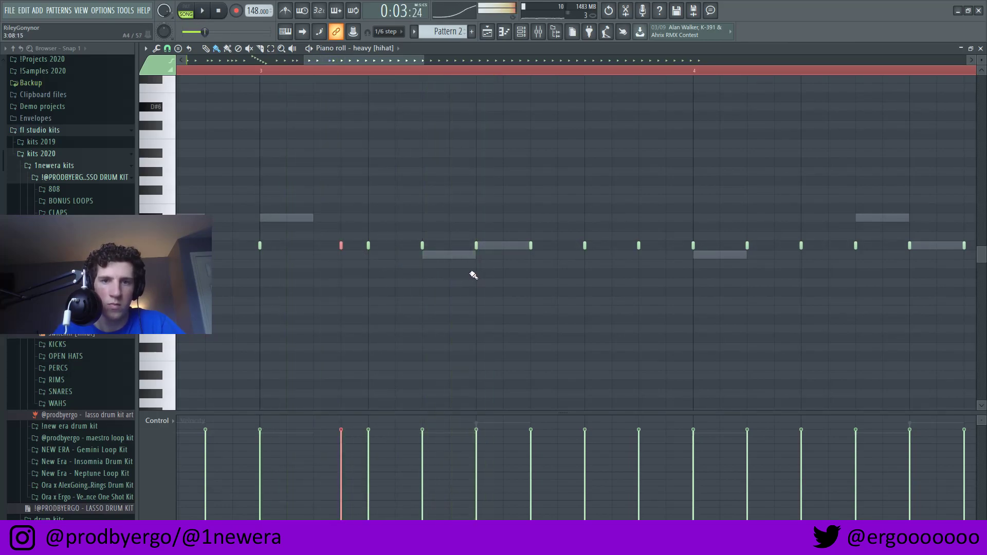
left_click(506, 246)
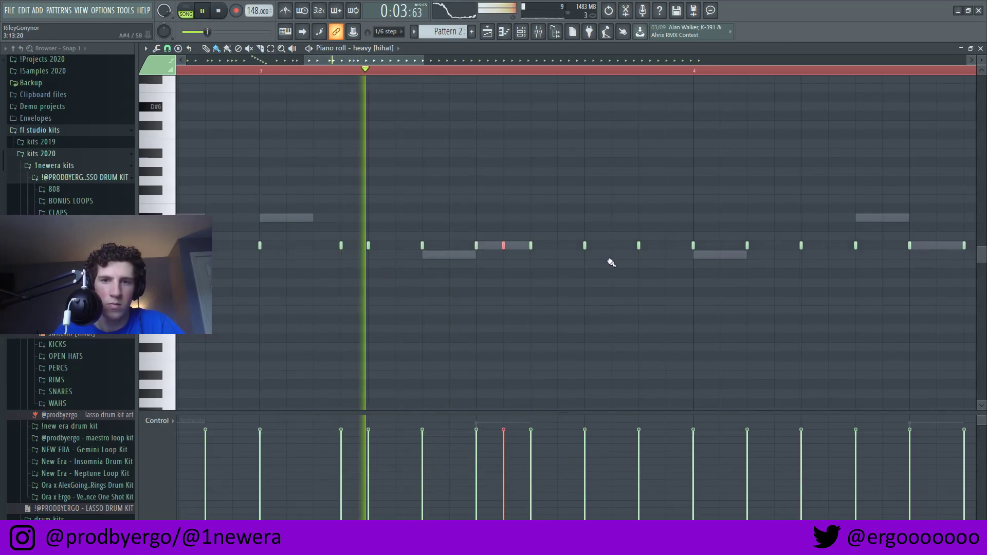
Step: Replay bar 3, remove the C5 hi-hat hit on step 13 and lower the step 15 hit to A#4
scroll(610, 262, "down", 4)
key("space")
scroll(454, 271, "up", 4)
key("space")
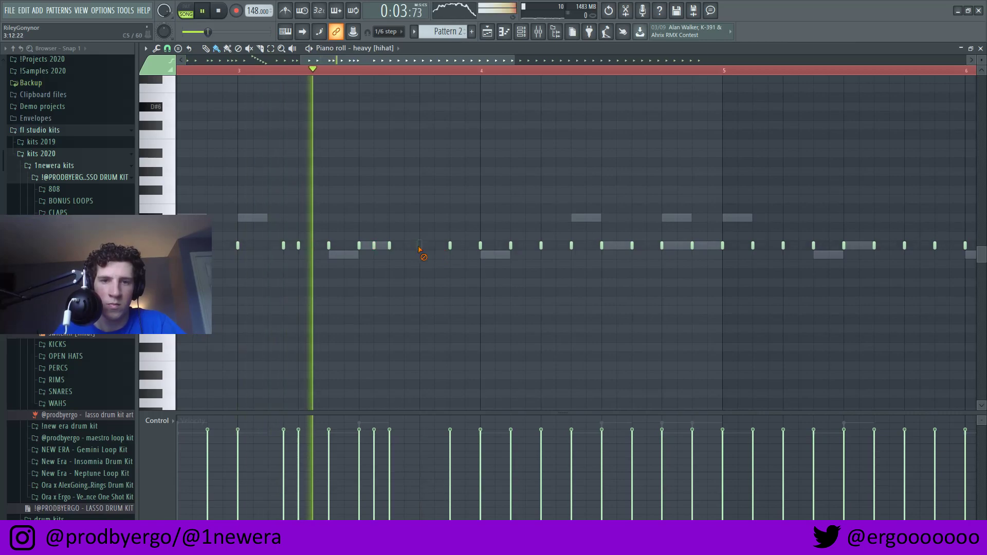
key("space")
left_click_drag(450, 245, 450, 264)
key("space")
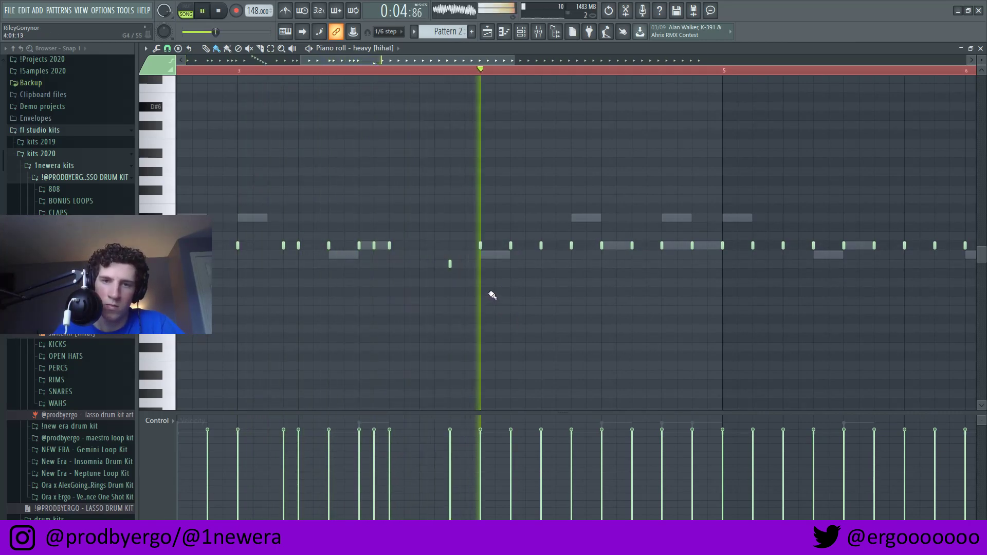
Step: Add three A4 hi-hat hits on steps 5, 6 and 7 of bar 4 and replay them
scroll(564, 282, "up", 2)
left_click(525, 274)
left_click(555, 273)
left_click(586, 273)
scroll(591, 285, "down", 4)
key("space")
key("space")
Step: With snap at 1/6 beat, draw a six-note D5 roll on the last beat of bar 4 with rising velocities
scroll(595, 266, "up", 4)
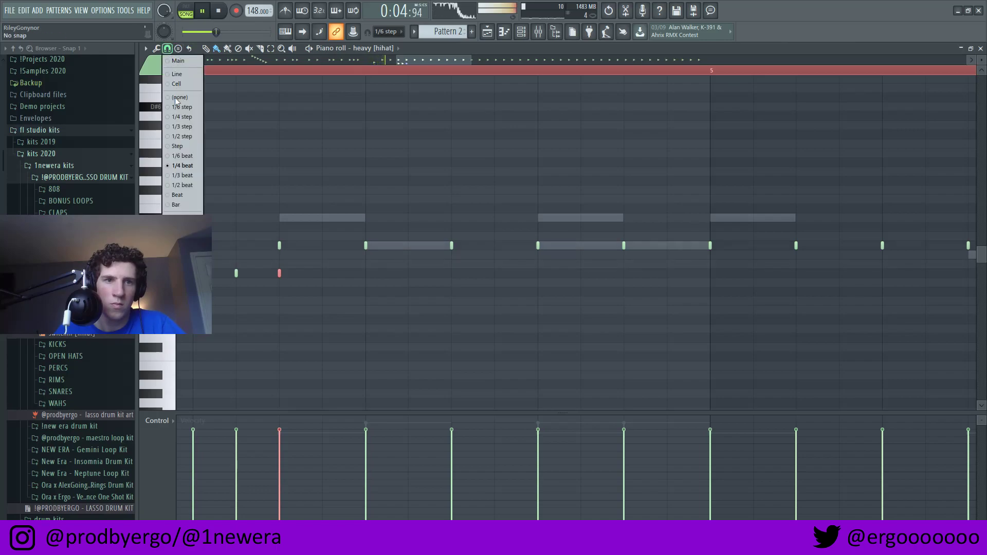
left_click(180, 157)
key("space")
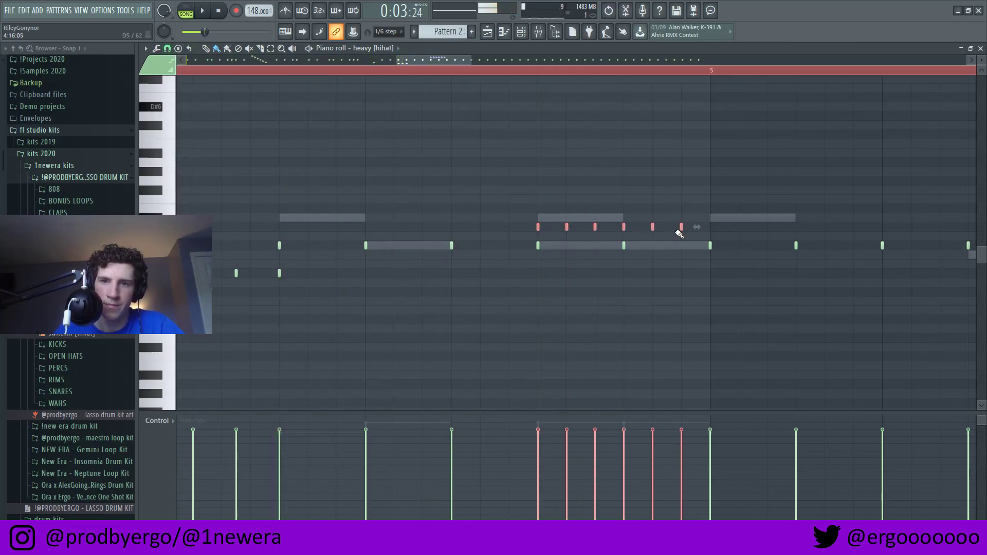
left_click_drag(686, 427, 548, 516)
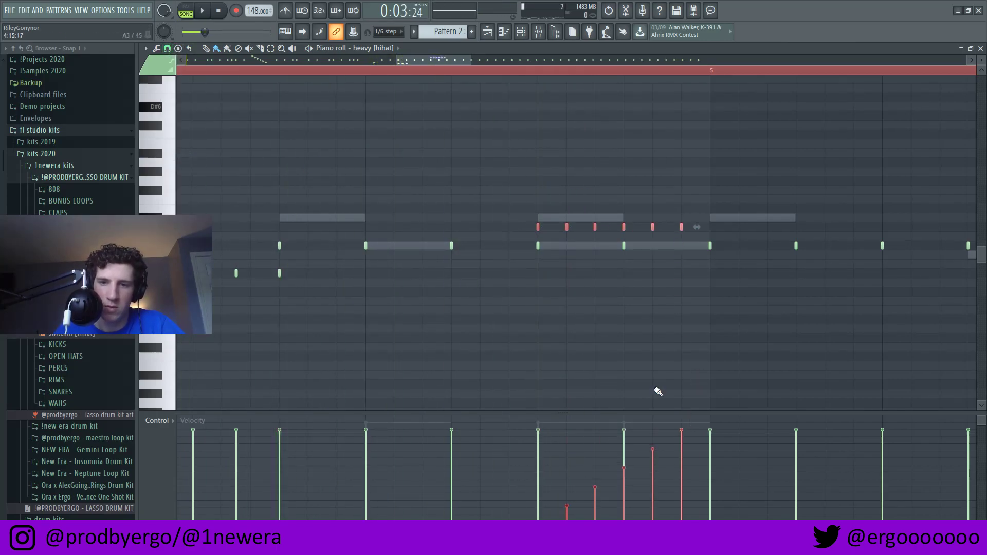
key("space")
Step: Delete the hi-hat notes in bars 5 to 8 and duplicate bars 1 to 4 in their place
scroll(660, 378, "down", 4)
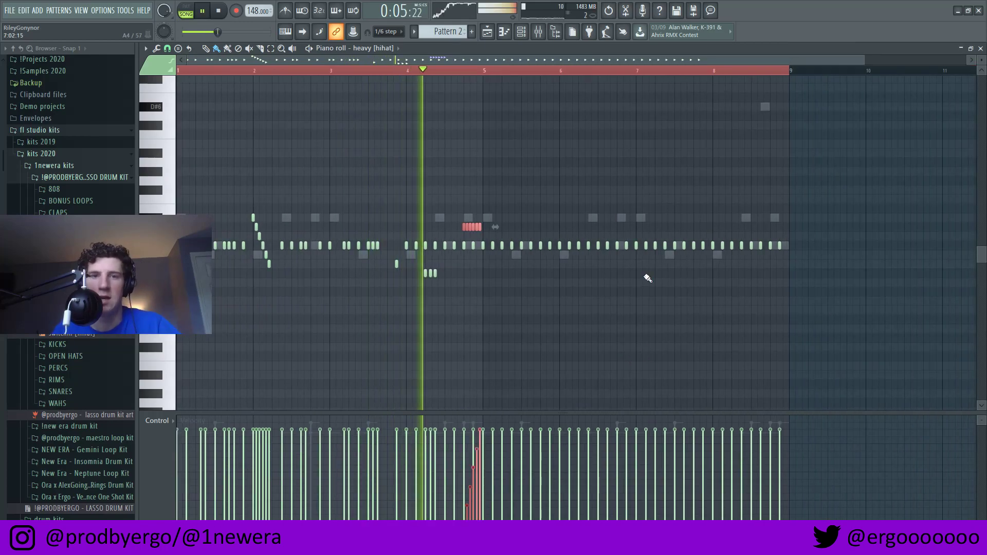
left_click(545, 305, "ctrl")
left_click_drag(482, 246, 929, 292)
key("Delete")
left_click_drag(485, 71, 177, 70)
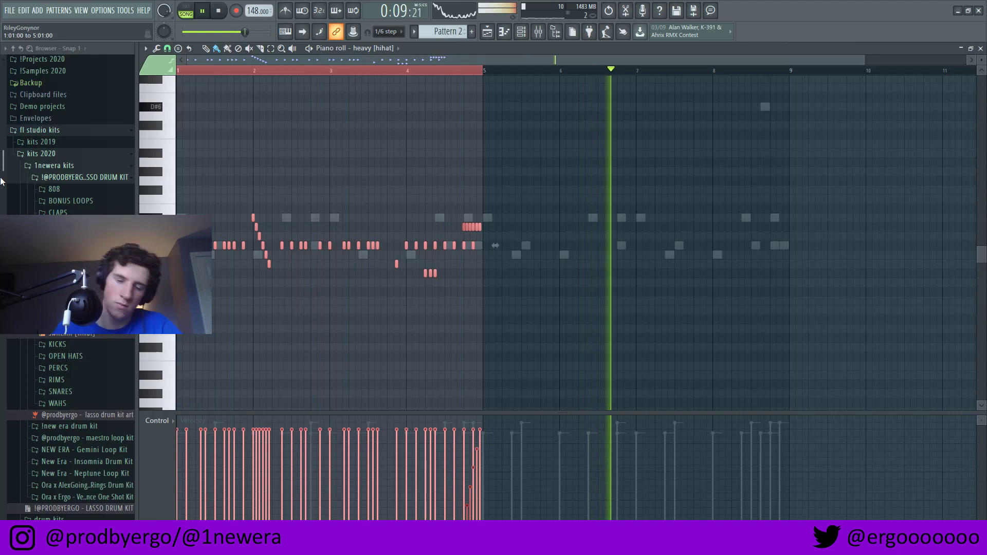
key("ctrl+b")
left_click(553, 71, "ctrl")
scroll(540, 60, "down", 1)
Step: Browse the drum kit's kicks and add evergreen [kick] as a new channel between the 808 and the clap
key("F6")
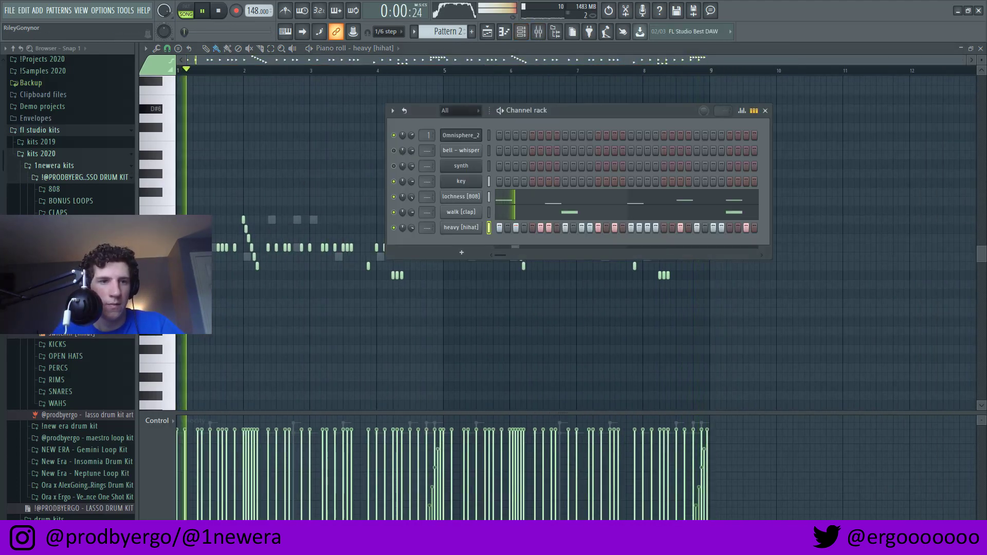
left_click(59, 225)
left_click(58, 237)
key("space")
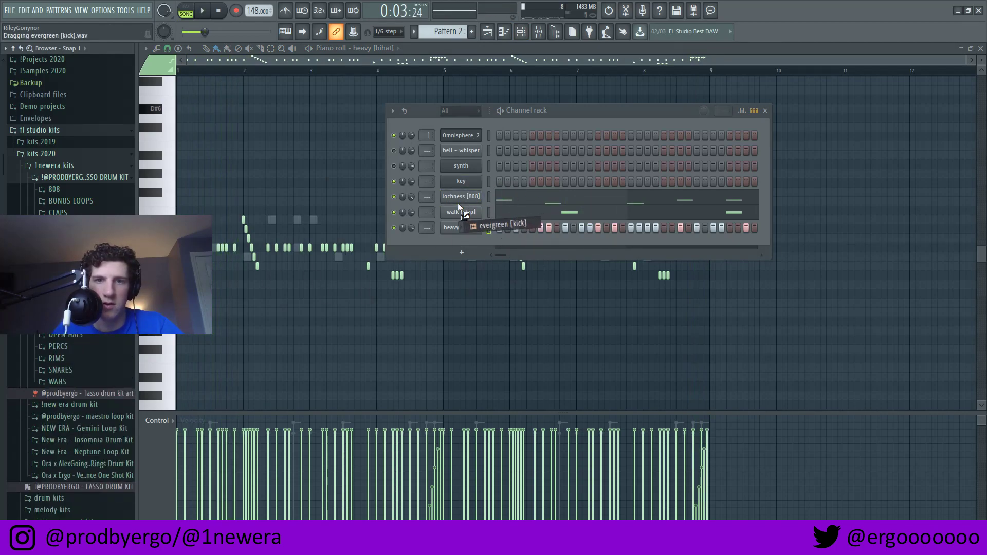
left_click_drag(449, 211, 449, 212)
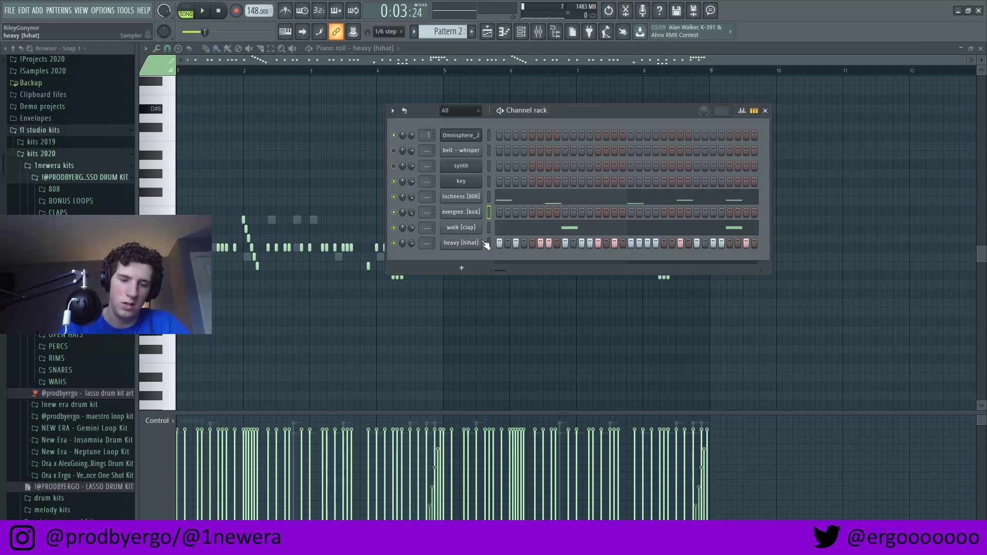
Step: Copy the 808 pattern into the evergreen [kick] channel, limit all its notes to C5 and raise their velocities to maximum
left_click(521, 218)
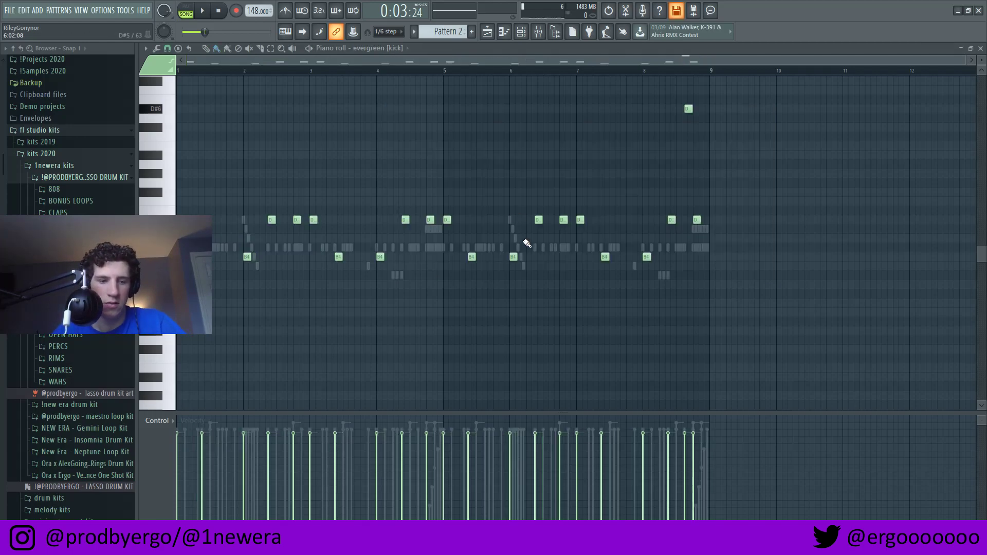
key("ctrl+a")
key("alt+k")
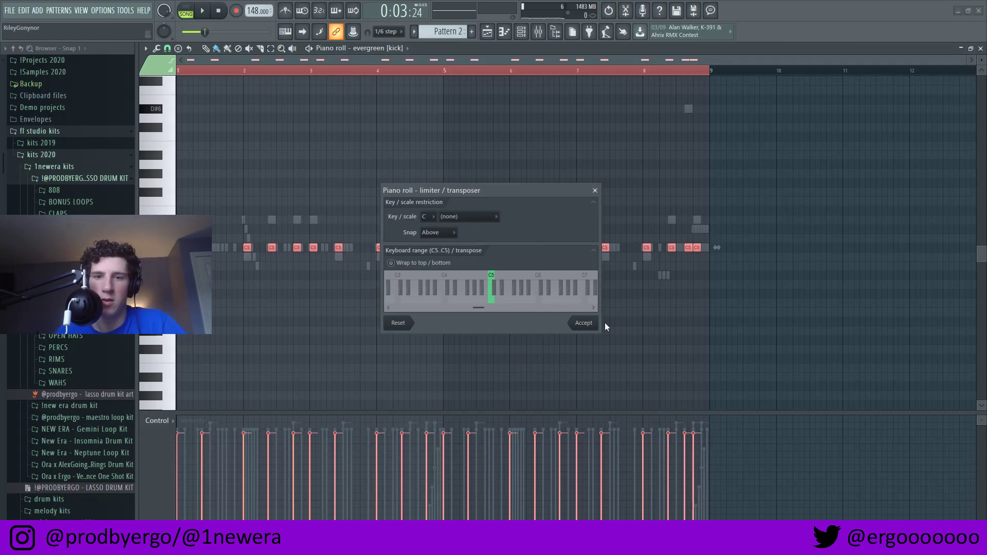
left_click(589, 323)
scroll(482, 251, "up", 4)
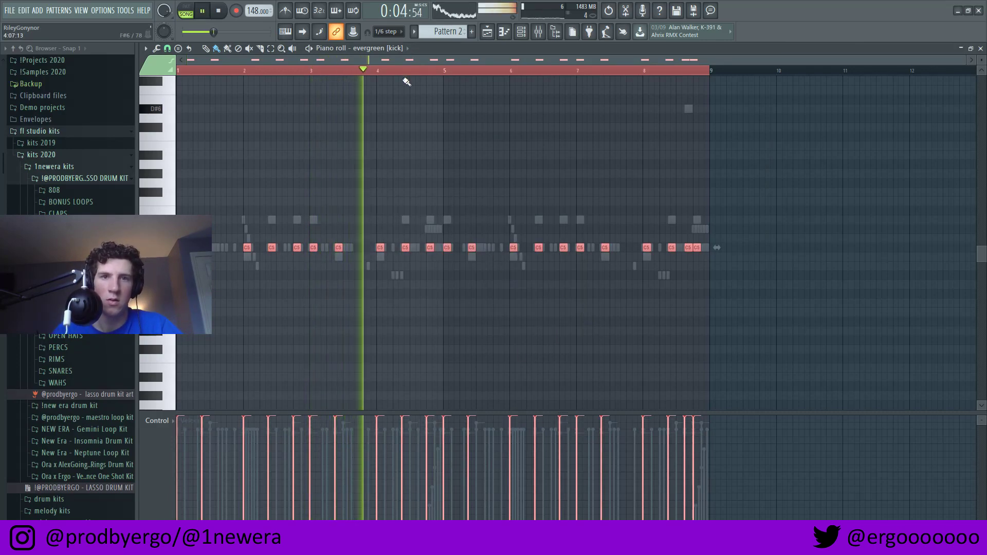
key("ctrl+d")
Step: Save the project as a new file
left_click(10, 10)
left_click(14, 65)
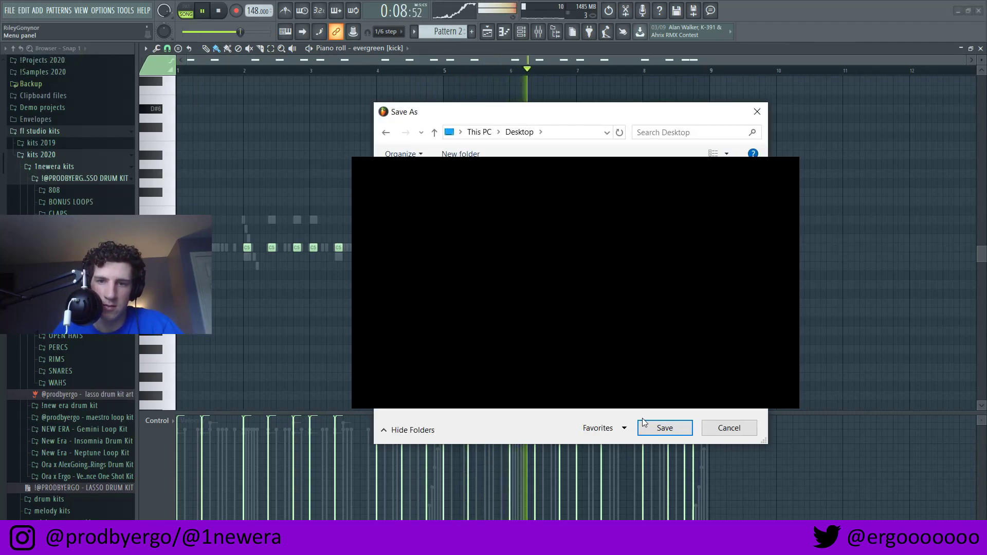
key("Return")
Step: Mute the Omnisphere and key channels and add replacement [open hat] as a new channel with a hit on step 1
left_click(525, 33)
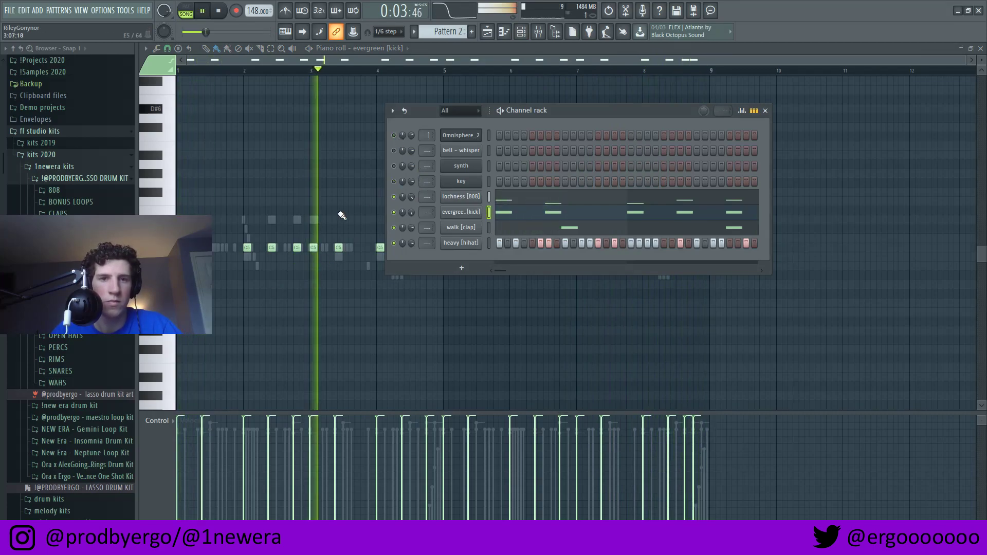
left_click(179, 71)
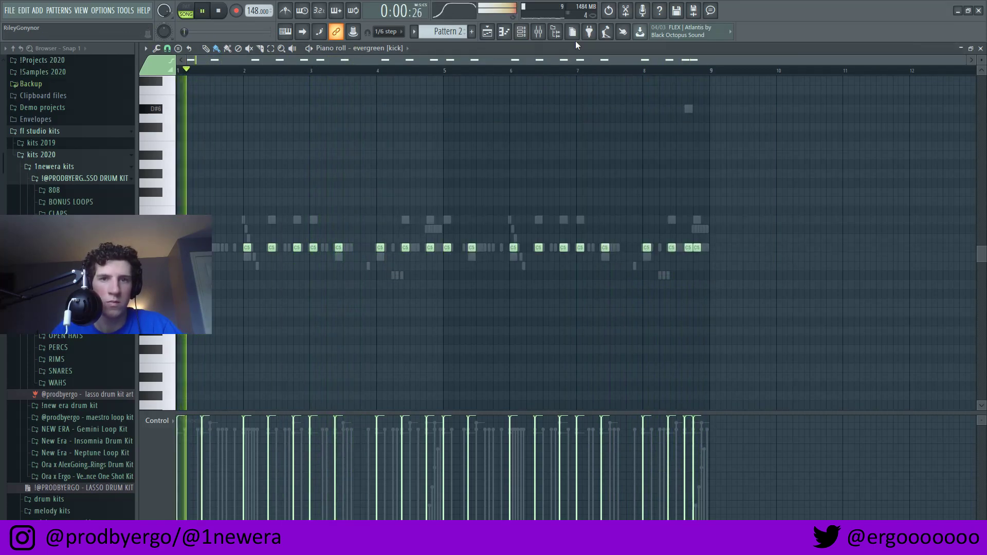
left_click(528, 35)
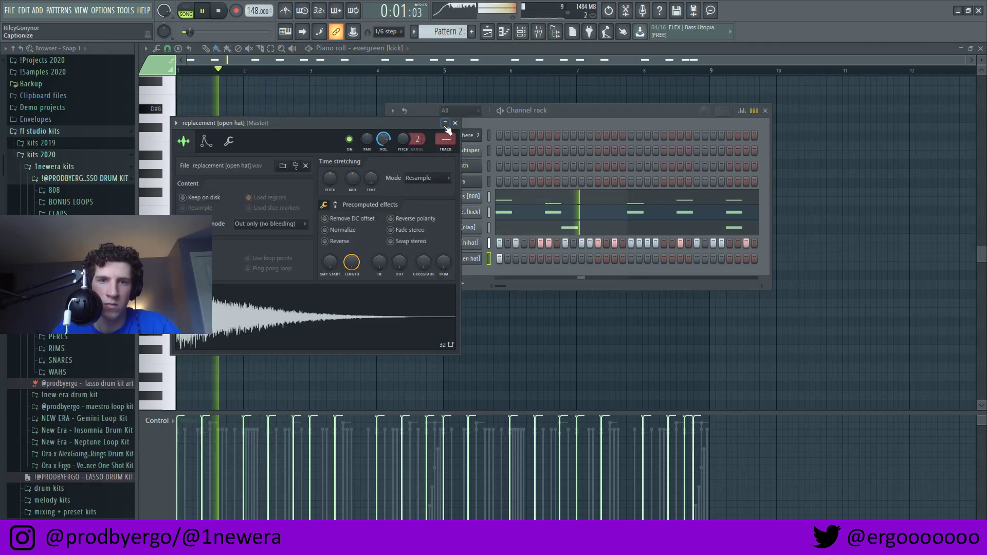
left_click(455, 123)
Step: Open the replacement [open hat] channel in the piano roll and duplicate bars 1 to 4 to place a hit at bar 5
right_click(474, 257)
left_click(490, 259)
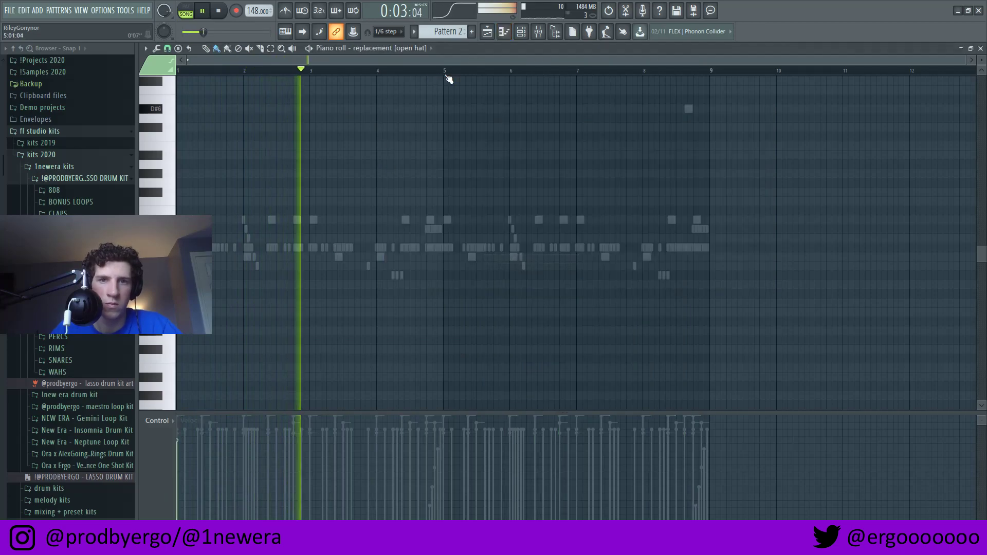
left_click_drag(445, 72, 10, 194)
key("ctrl+b")
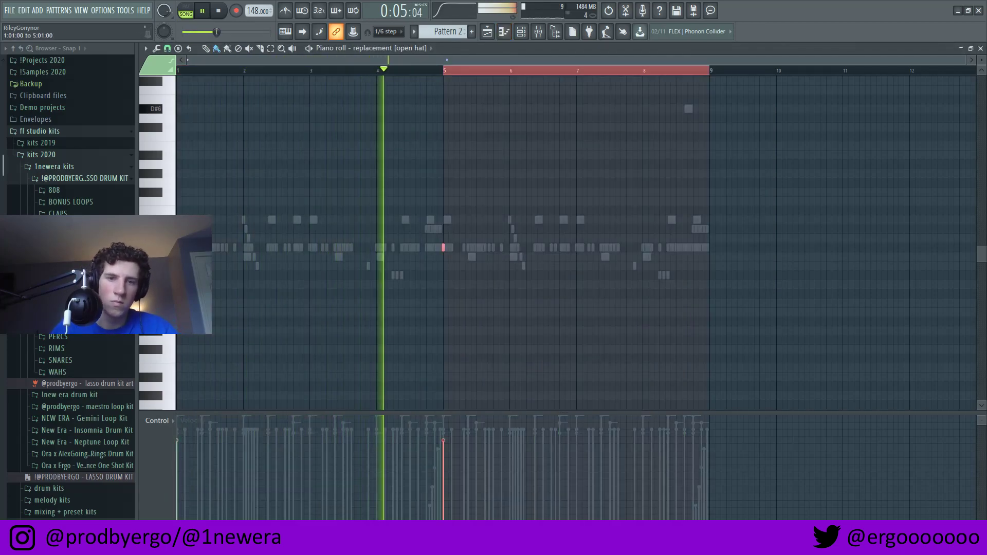
left_click(462, 78, "ctrl")
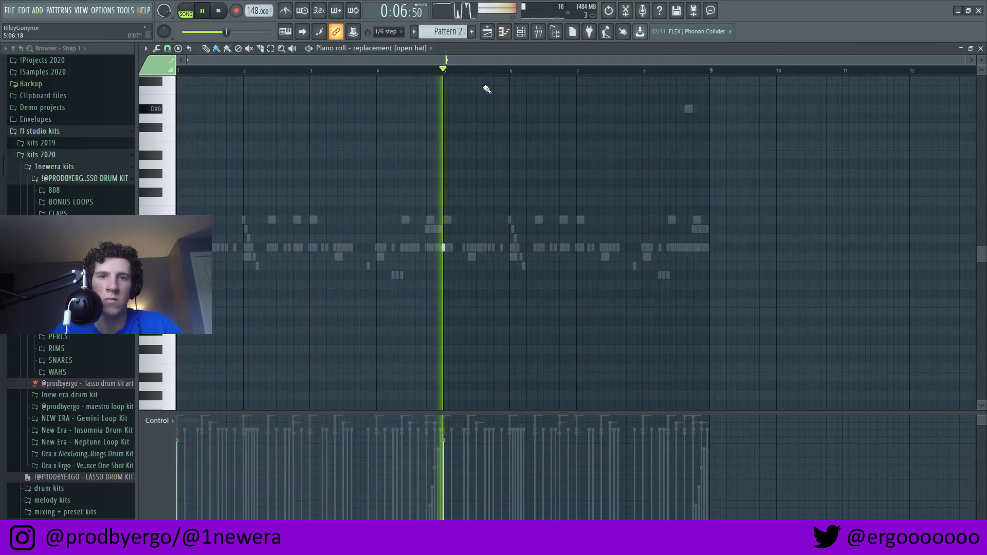
Step: Browse the drum kit's snares, add gate [snare] as a new channel and open it in the piano roll
left_click(523, 31)
scroll(71, 427, "down", 3)
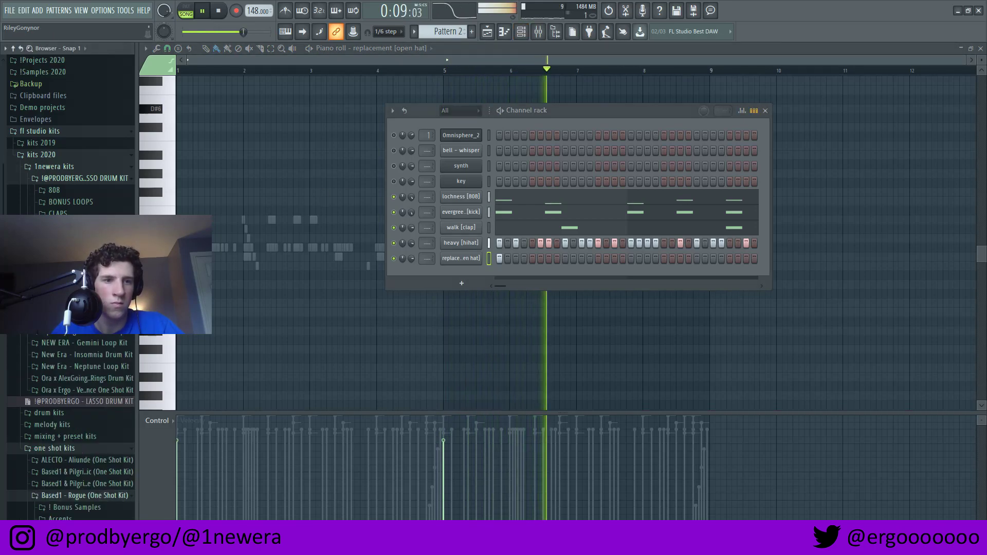
scroll(71, 427, "up", 3)
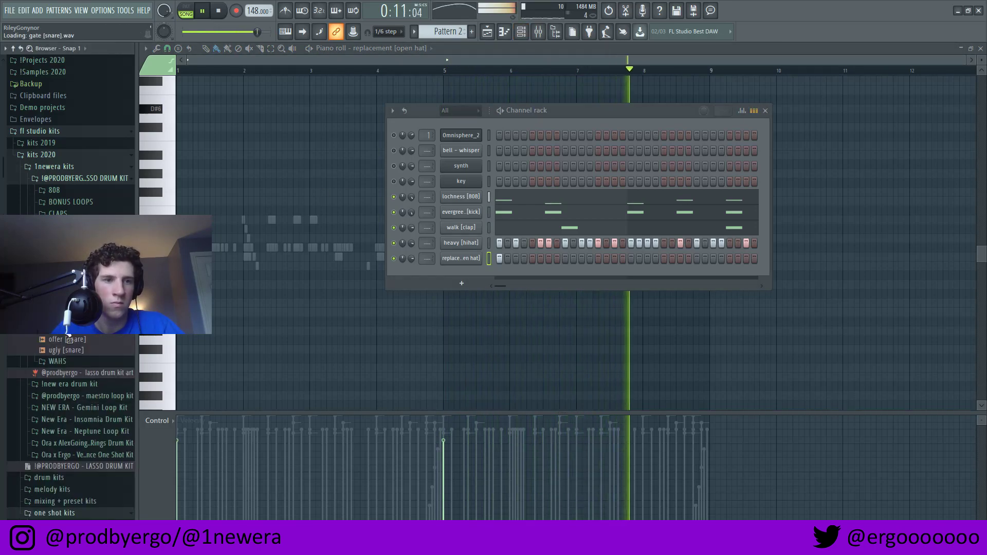
left_click_drag(464, 276, 465, 275)
right_click(466, 275)
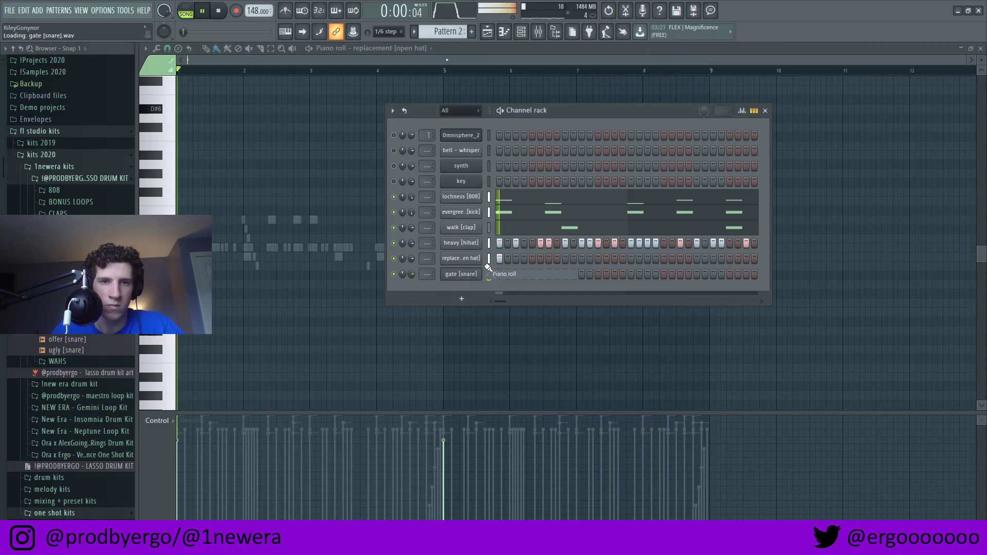
left_click(500, 274)
Step: Set the snap to 1/4 beat and draw C5 snare hits on steps 5, 6 and 9 of bar 2
left_click(206, 49)
left_click(168, 49)
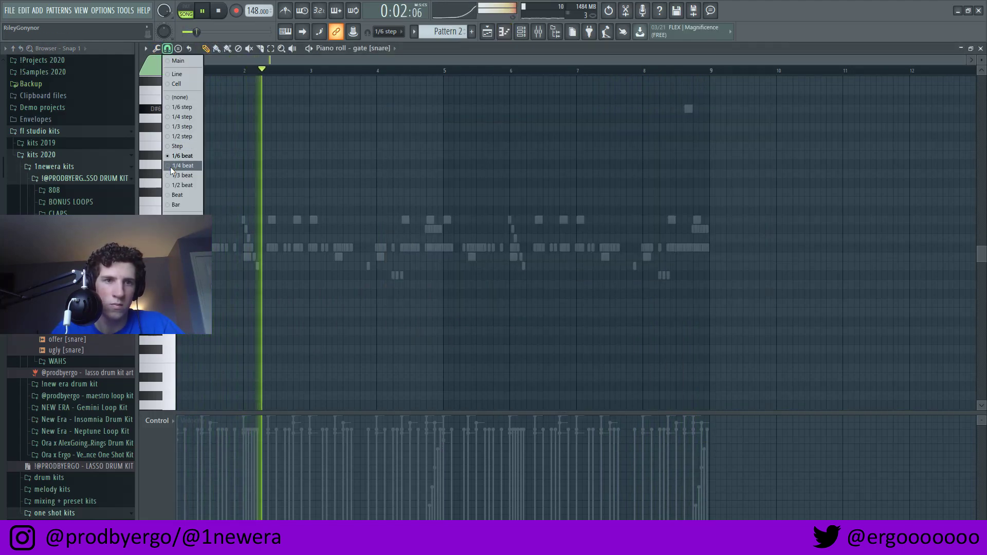
left_click(170, 167)
scroll(305, 262, "up", 2)
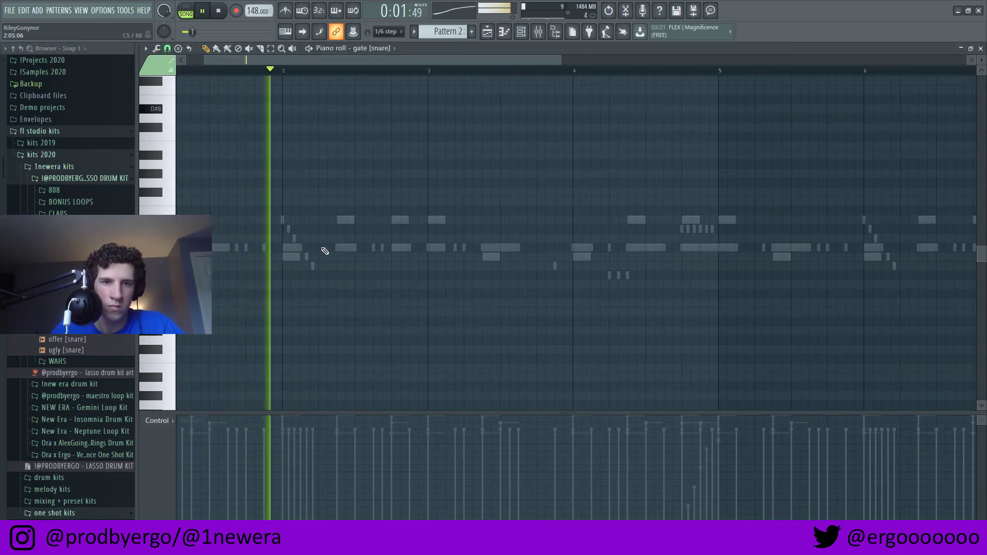
scroll(379, 275, "down", 2)
key("space")
left_click(278, 249)
key("space")
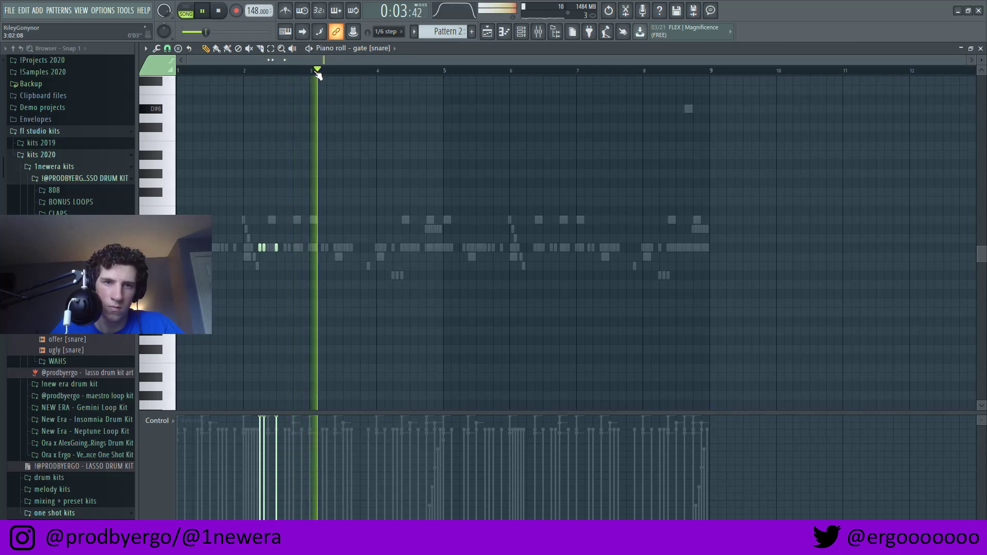
Step: Add a C5 snare hit on step 3 of bar 4 and duplicate bars 1 to 4 into bars 5 to 8
left_click_drag(320, 71, 3, 153)
left_click(385, 248)
left_click_drag(443, 71, 1, 140)
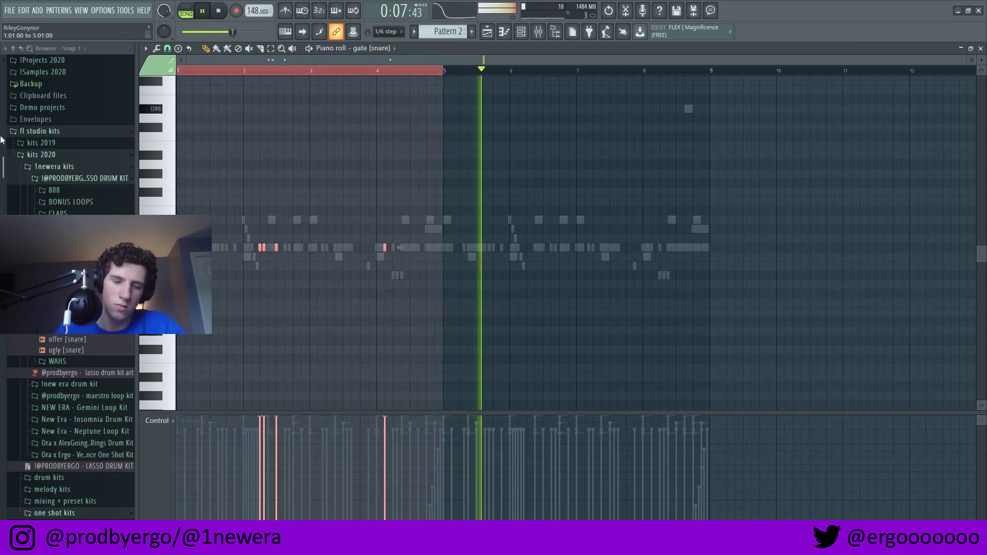
key("ctrl+b")
left_click(528, 117, "ctrl")
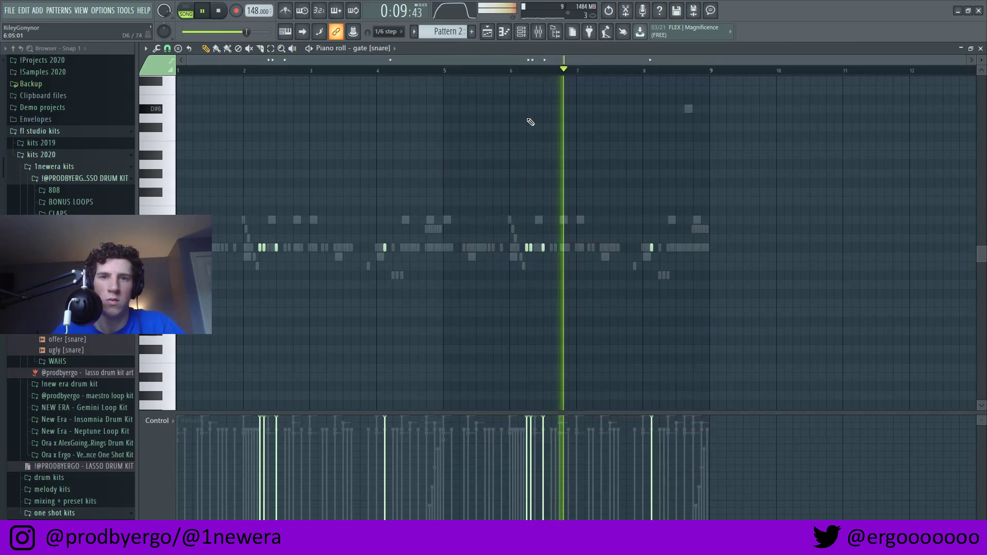
Step: Replace the snare channel's sample with atl [snare] and reopen the channel rack
left_click(521, 32)
left_click_drag(64, 303, 514, 273)
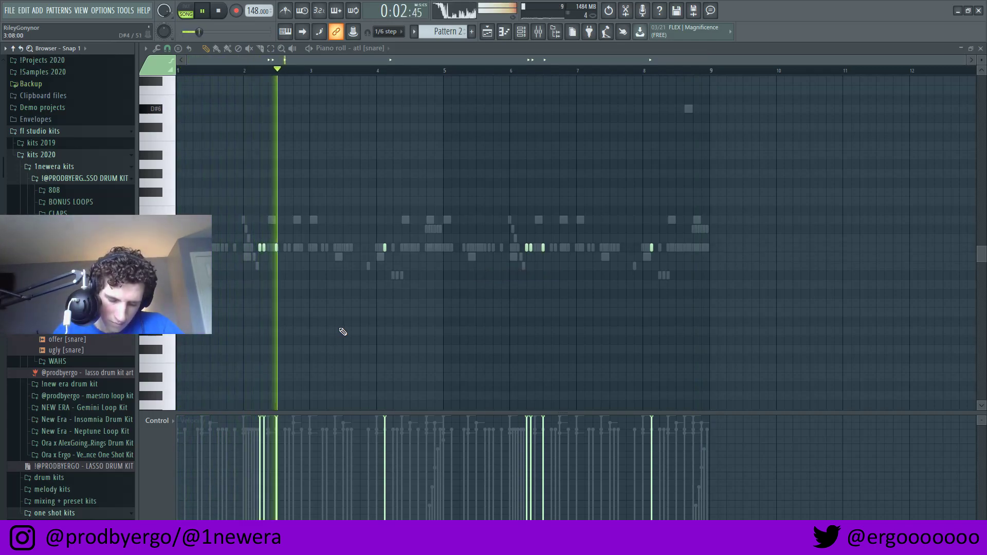
left_click(521, 31)
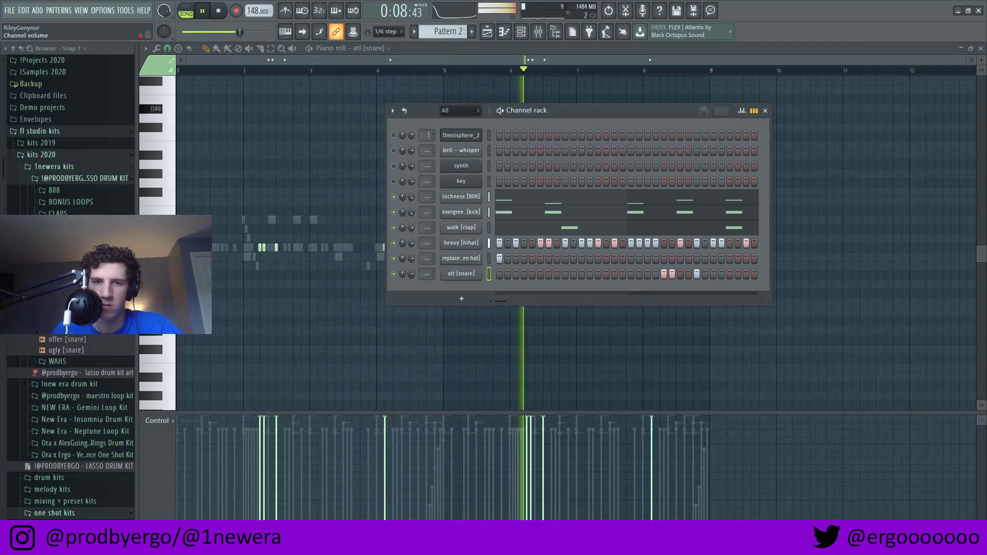
Step: Browse the drum kit's open hats, add runner [open hat] as a new channel above atl [snare], and open it in the piano roll
scroll(71, 427, "down", 3)
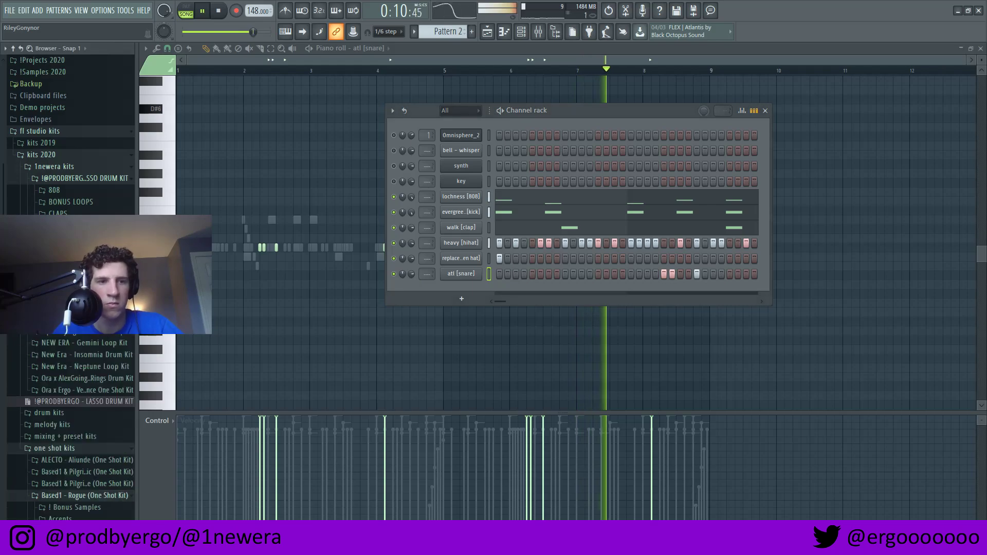
scroll(103, 334, "up", 3)
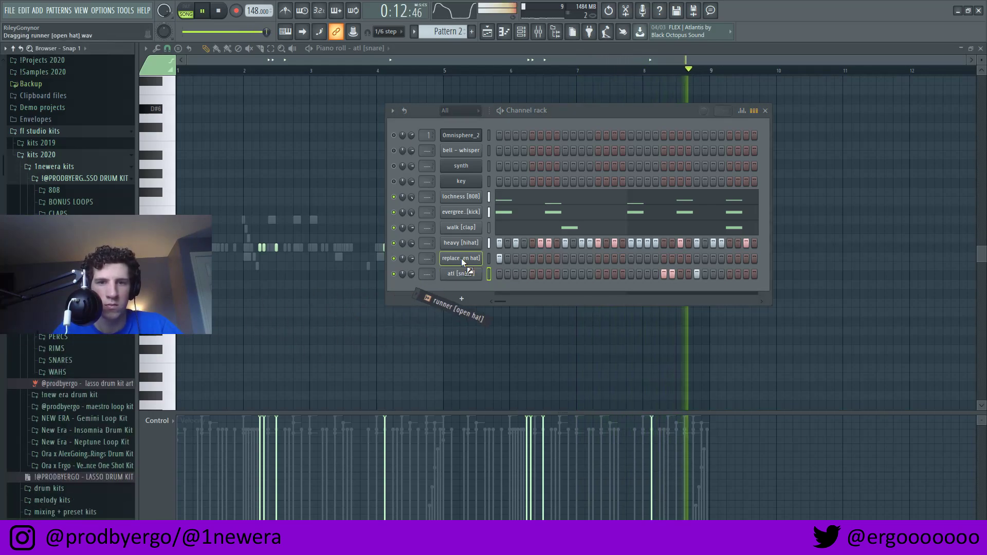
left_click_drag(466, 232, 450, 271)
right_click(481, 272)
left_click(498, 275)
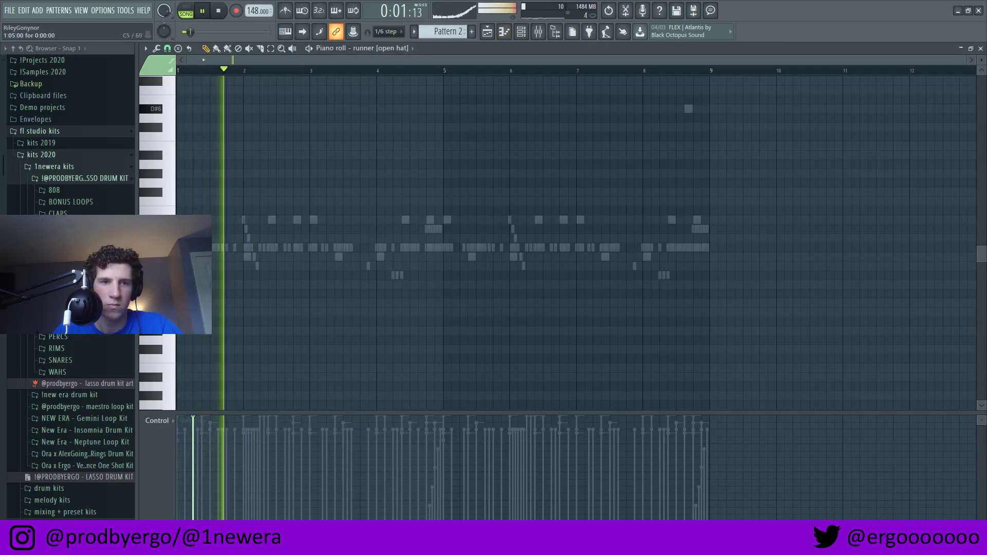
Step: Draw C5 open-hat hits on step 5 of bars 1 and 3, and duplicate bars 1 to 4 into bars 5 to 8
left_click(332, 249)
left_click_drag(445, 71, 1, 209)
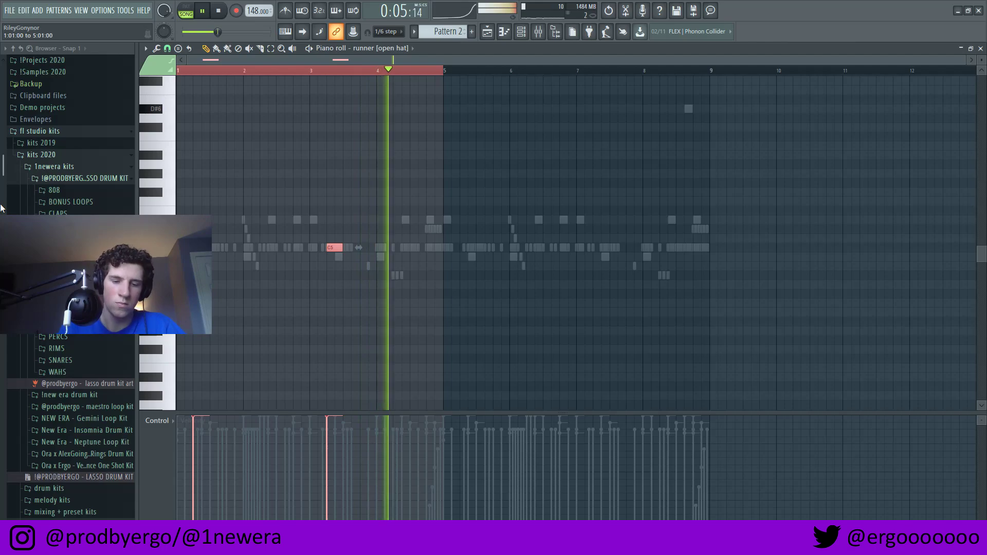
key("ctrl+b")
key("ctrl+a")
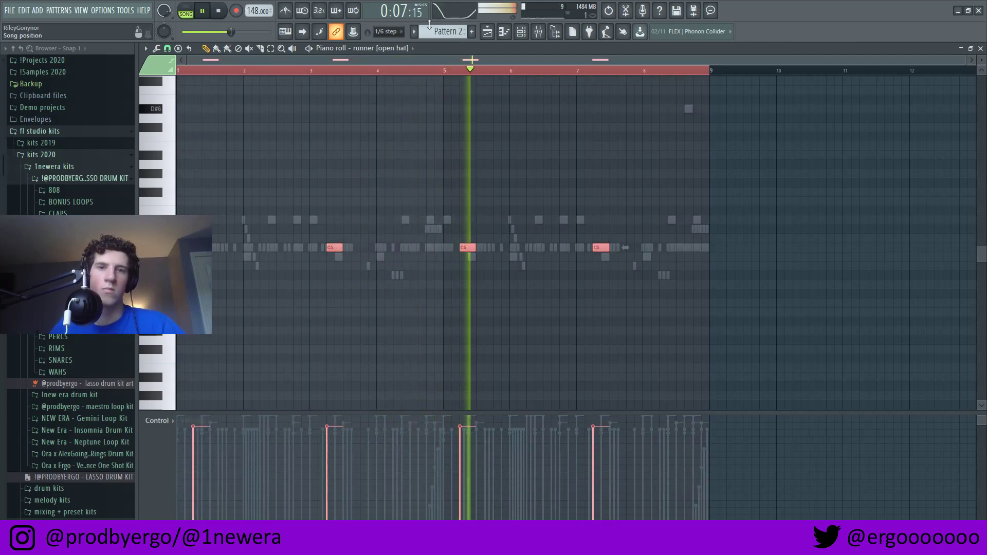
left_click(441, 73)
key("F6")
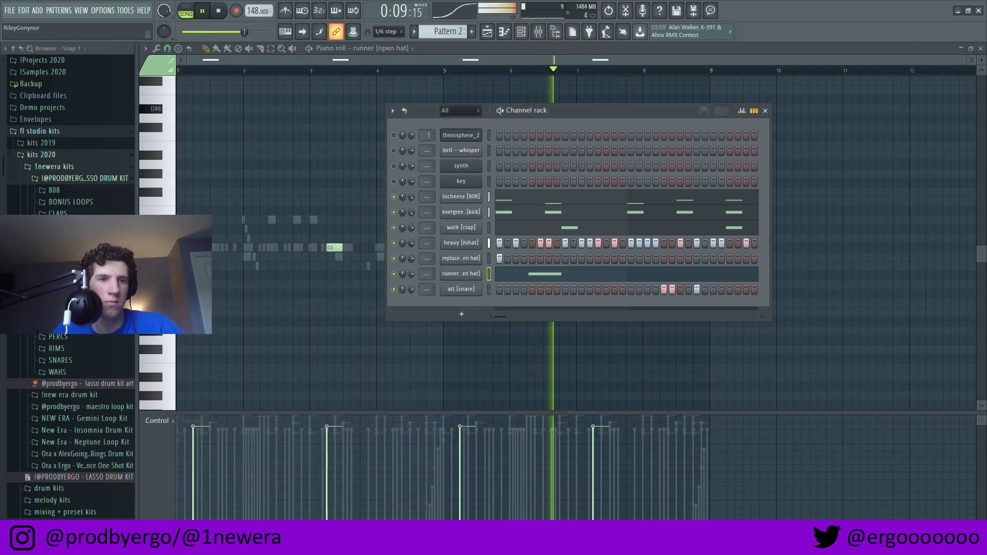
Step: Browse the drum kit's percs, add location [perc] as a new channel and open it in the piano roll
scroll(85, 495, "down", 3)
scroll(70, 426, "up", 4)
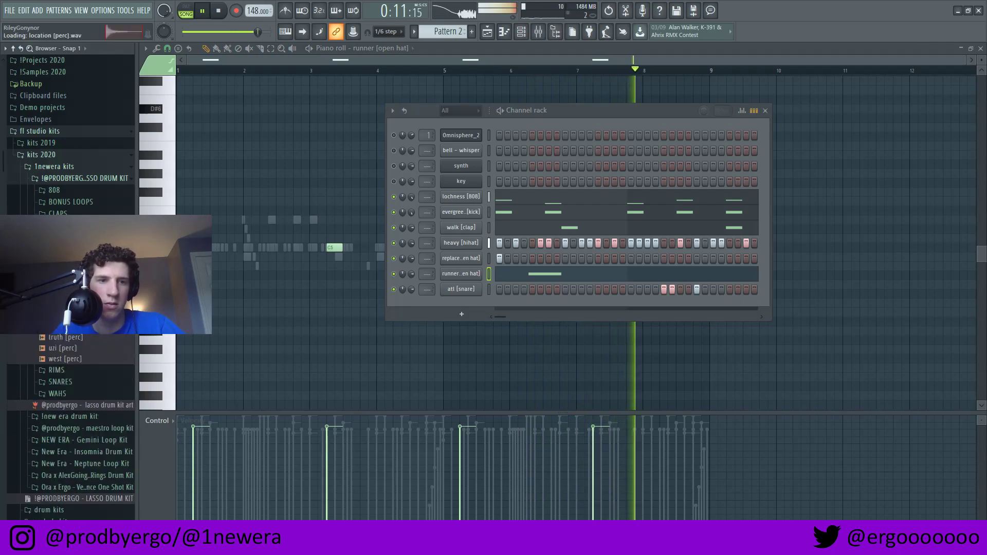
left_click_drag(465, 304, 465, 304)
right_click(465, 305)
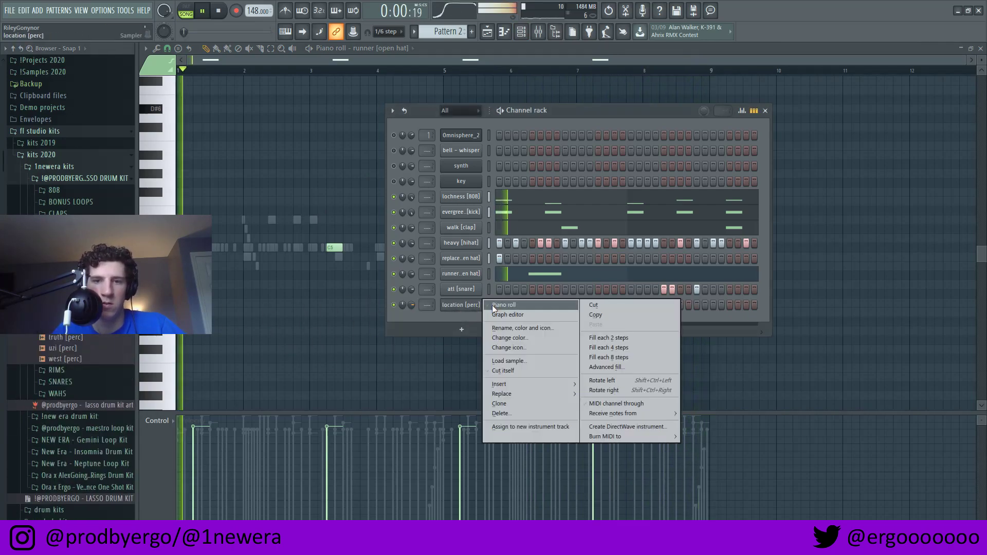
left_click(492, 304)
Step: Draw a C5 perc hit on step 15 of bar 1 and check the location [perc] channel's sample settings
left_click(237, 249)
left_click_drag(249, 250, 238, 250)
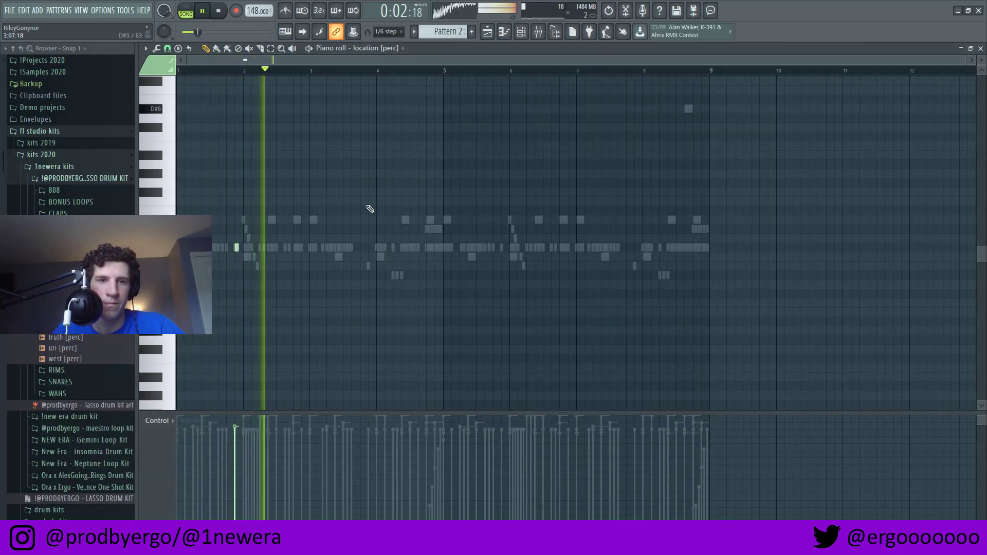
left_click(521, 34)
left_click(462, 304)
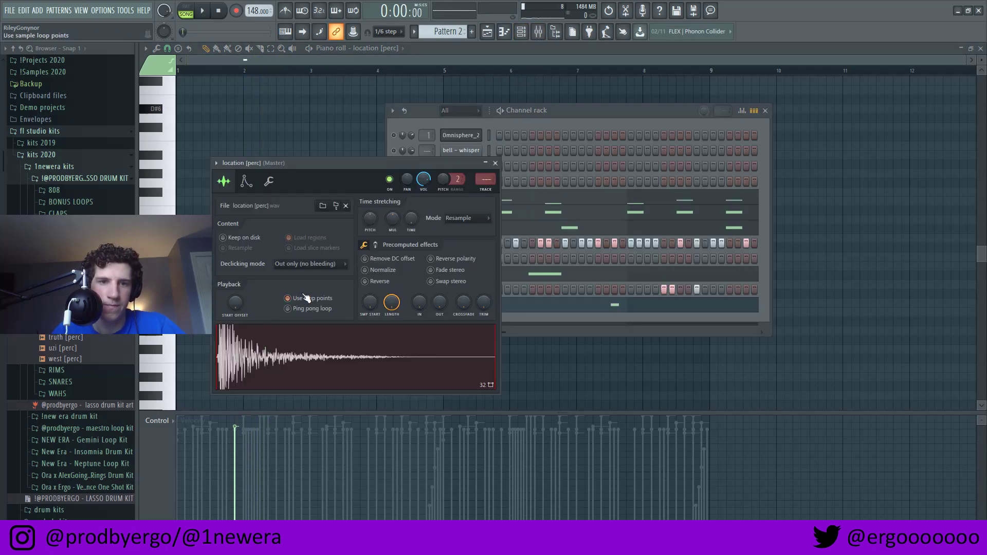
key("space")
Step: Set the piano roll snap to 1/2 beat and lengthen the C5 perc hit in bar 1 to half a beat
left_click(291, 128)
left_click(167, 49)
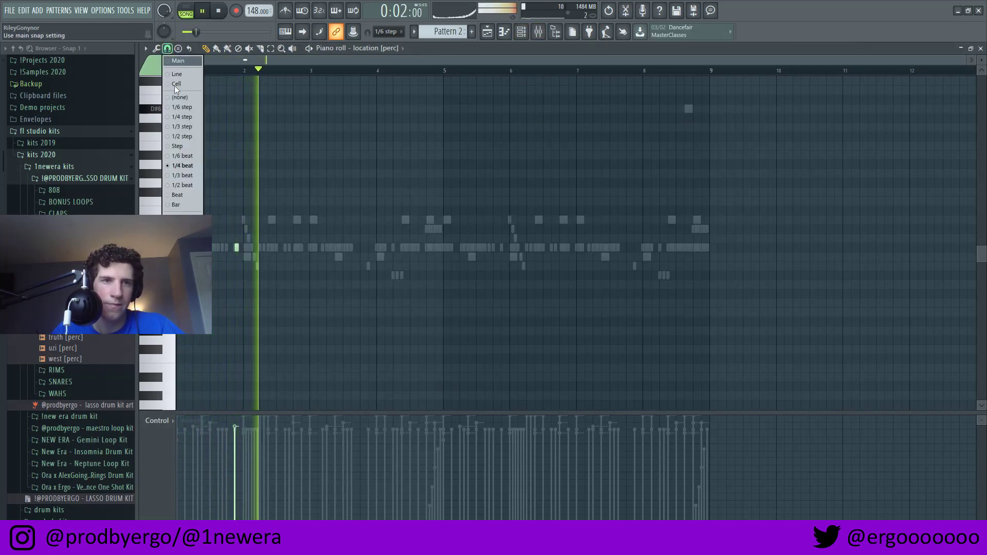
left_click(186, 186)
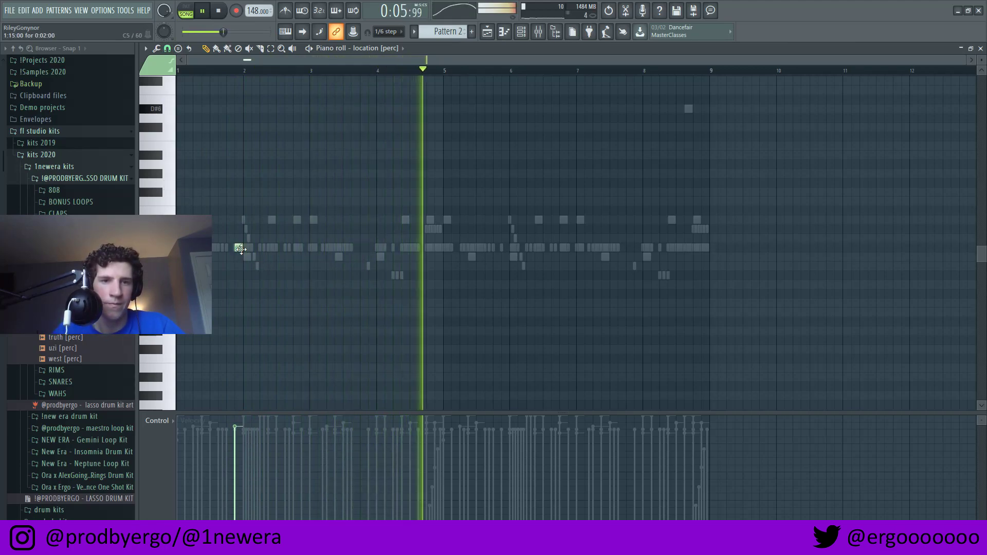
Step: Add a C5 perc hit on step 15 of bar 3 and duplicate bars 1 to 4 into bars 5 to 8
left_click(371, 249)
left_click_drag(442, 71, 179, 71)
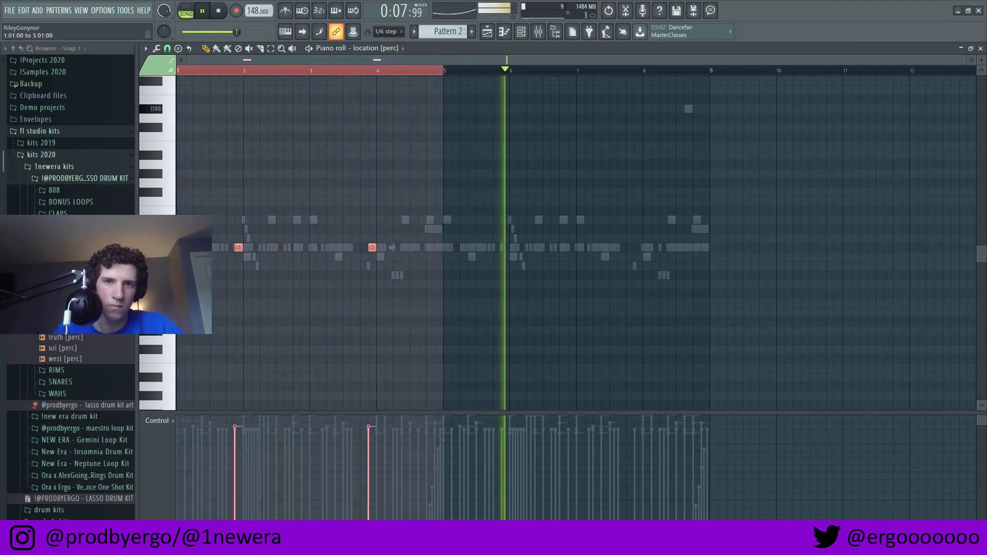
key("ctrl+b")
key("ctrl+a")
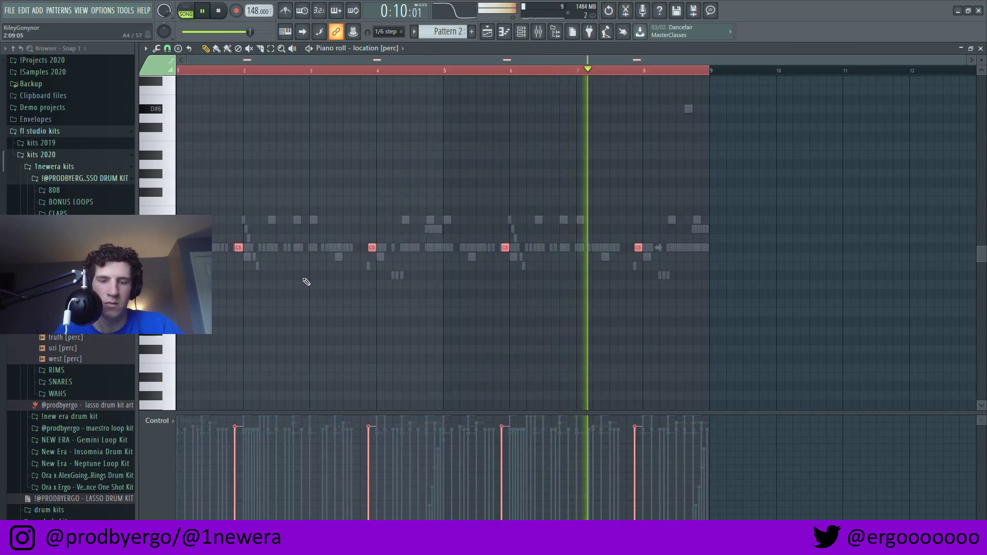
left_click(505, 71, "ctrl")
left_click_drag(539, 158, 542, 133)
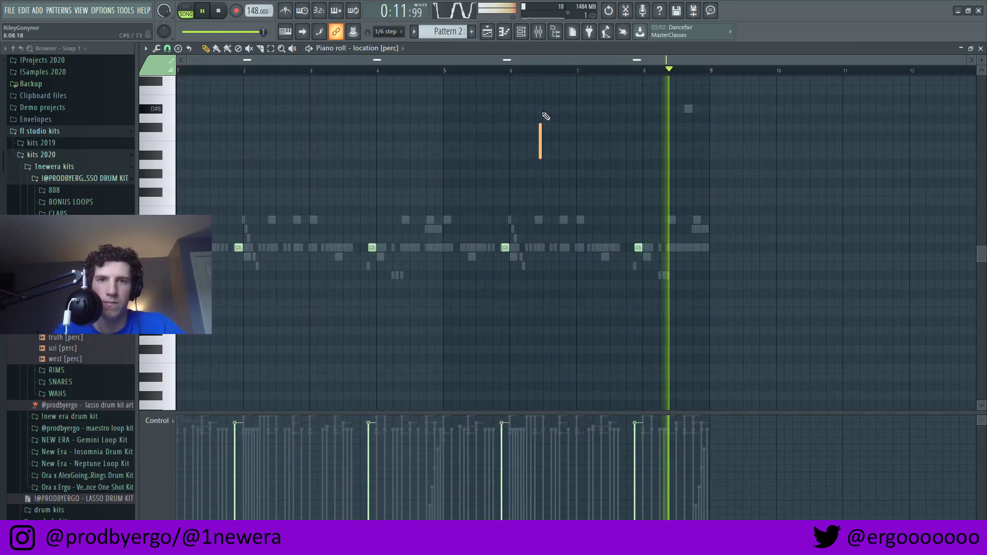
Step: Play the beat with the synth and key channels unmuted, and mute the synth channel again
key("F6")
key("space")
key("space")
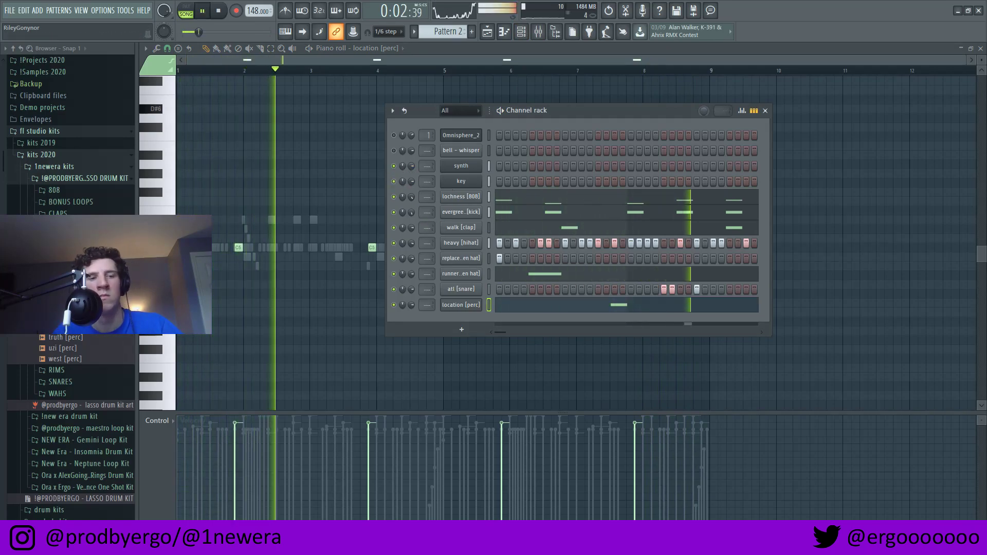
left_click(58, 261)
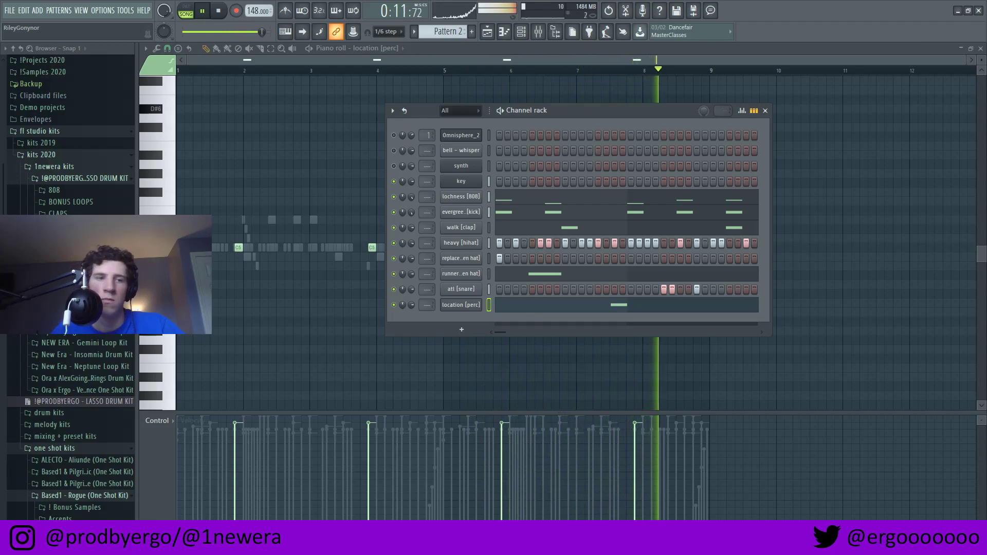
Step: Route the drum channels from lochness [808] to location [perc] to mixer tracks 3 to 10 and play the beat
key("space")
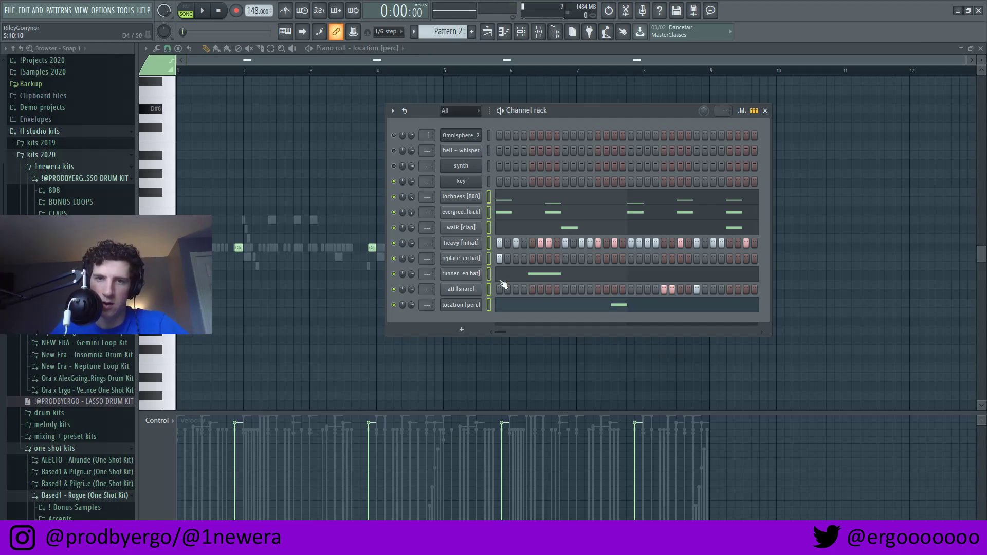
key("F9")
key("space")
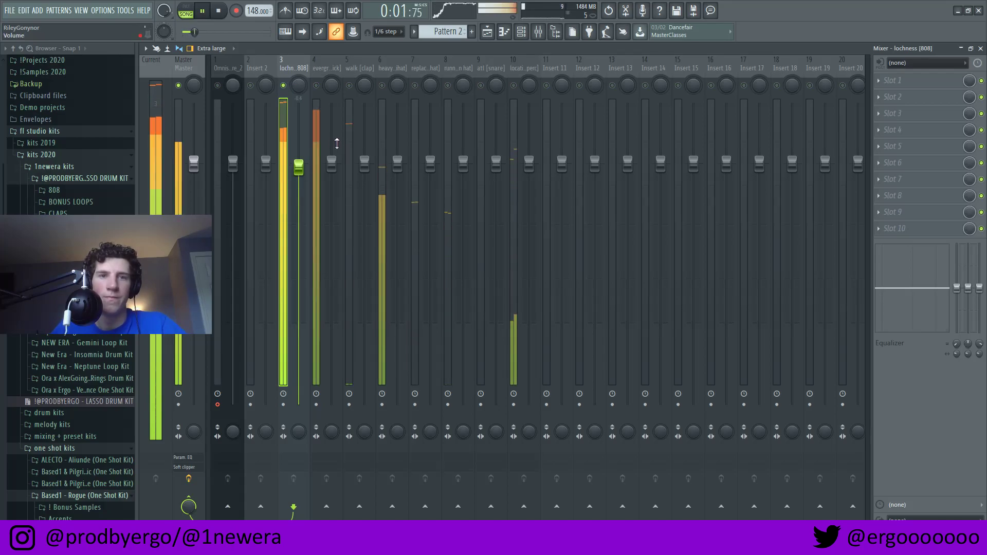
Step: Route the key channel to mixer track 2 and raise that track's volume to 0.2 dB
key("F6")
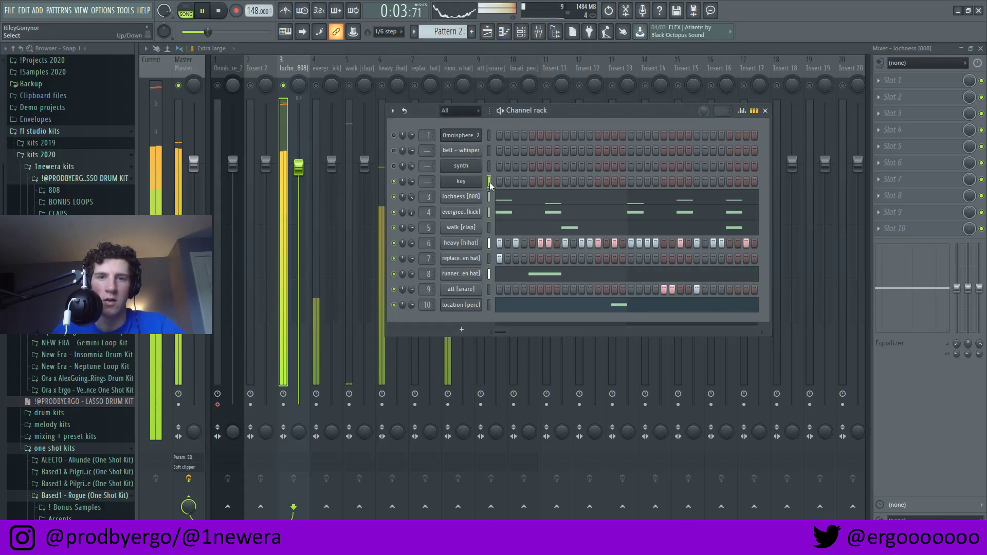
right_click(265, 64)
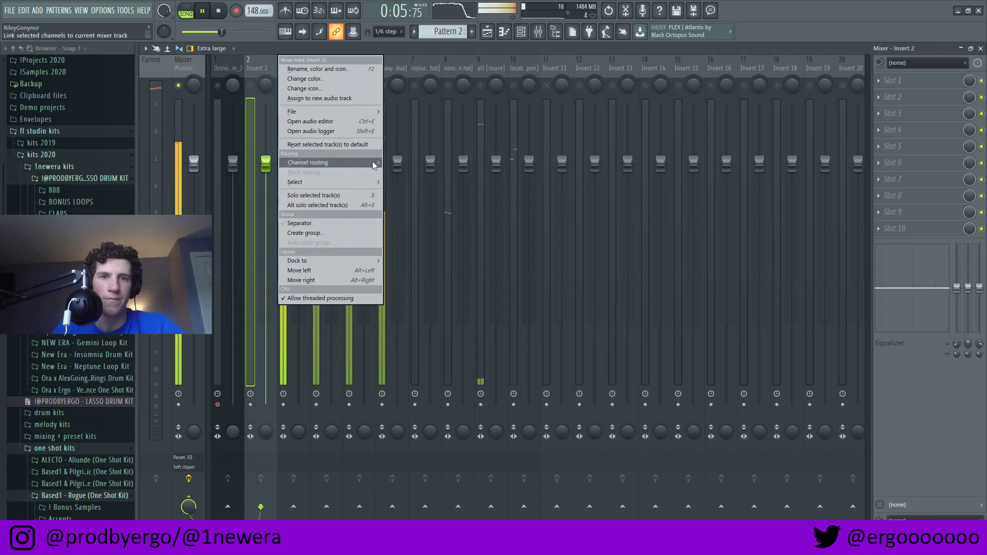
left_click(406, 163)
key("space")
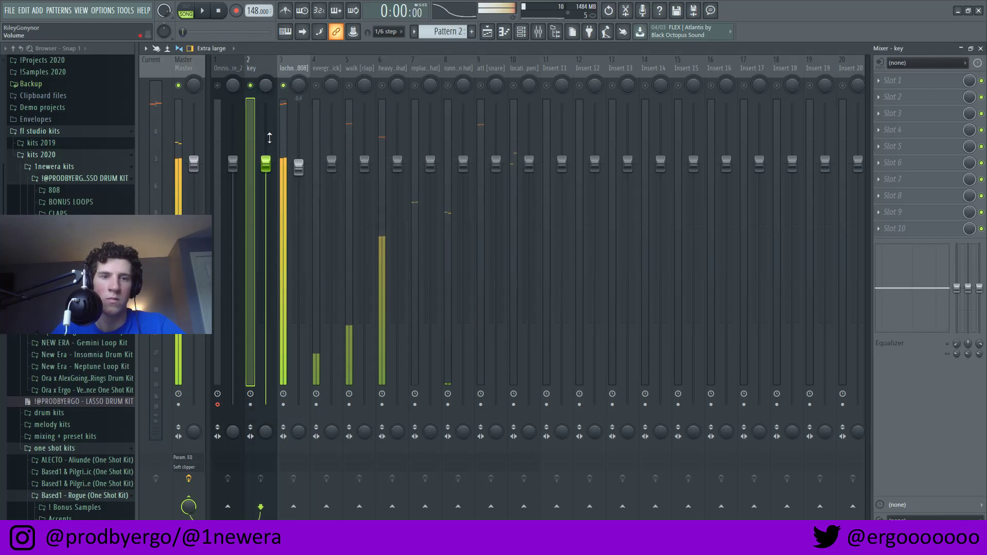
key("space")
scroll(269, 136, "up", 2)
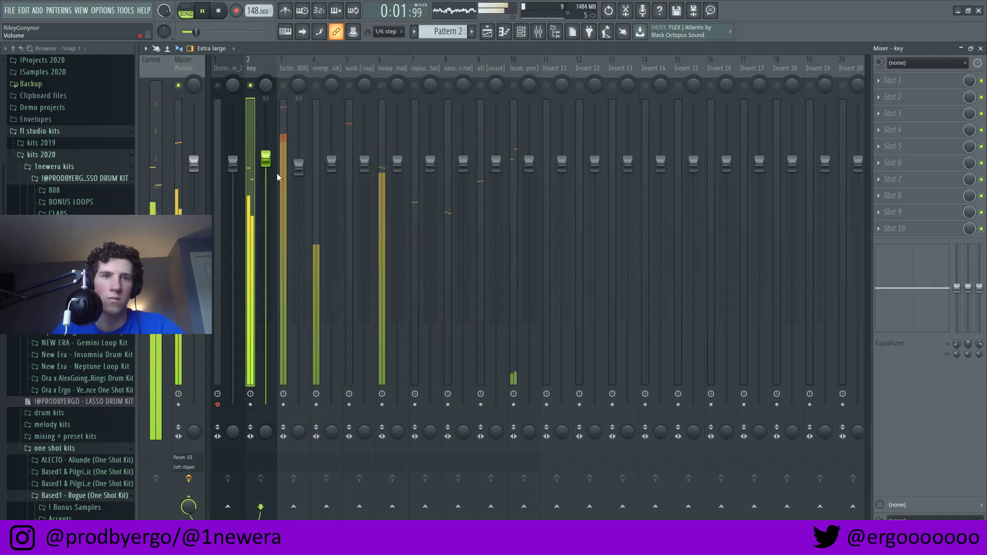
scroll(280, 172, "down", 1)
Step: Add Fruity parametric EQ 2 to slot 10 of the key track, cutting the lows and low-passing the highs at about 3467 Hz
left_click(894, 228)
left_click(731, 169)
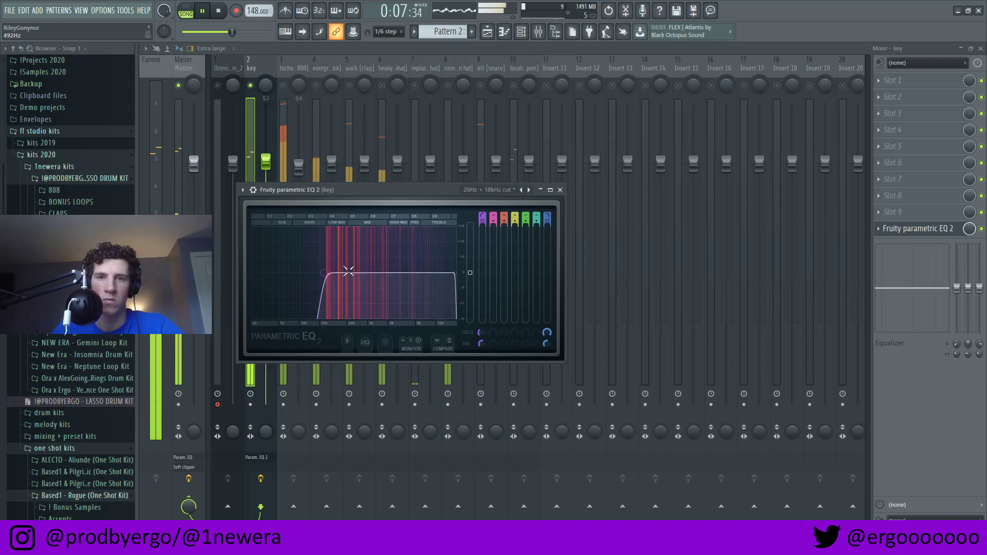
left_click_drag(444, 312, 397, 278)
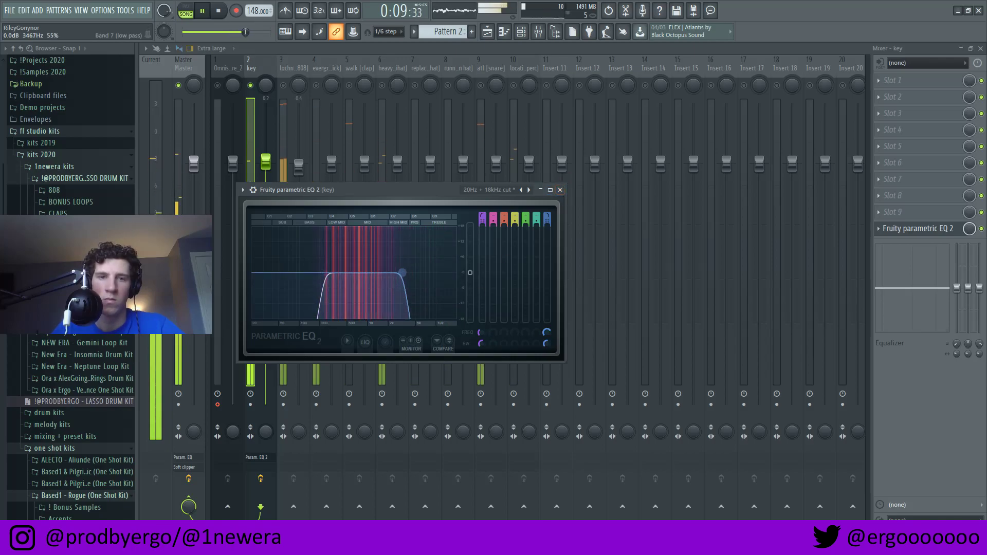
left_click(559, 189)
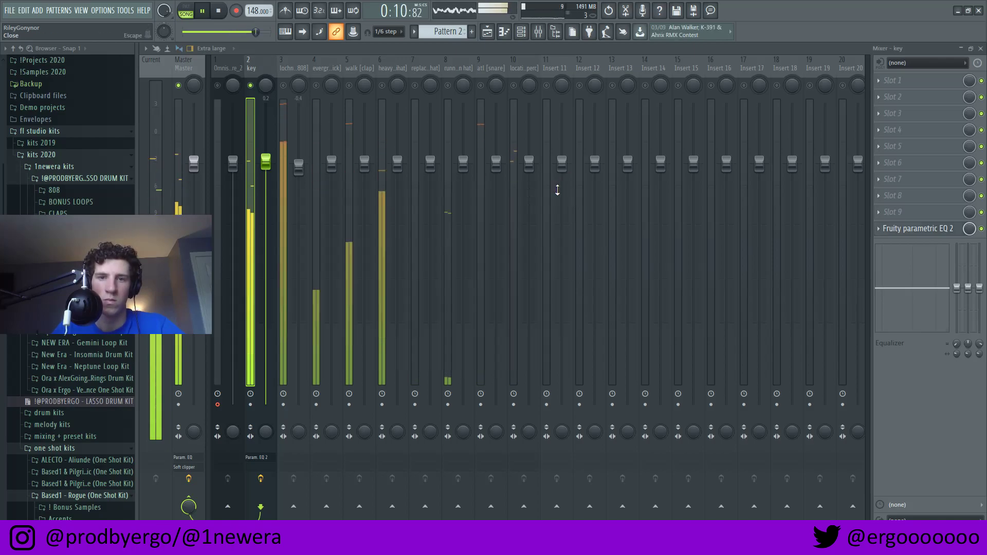
Step: Lower the mixer volumes of the 808 and clap to -1.5 dB, the kick to -0.8 dB and the hi-hat to about -0.3 dB
left_click(303, 99)
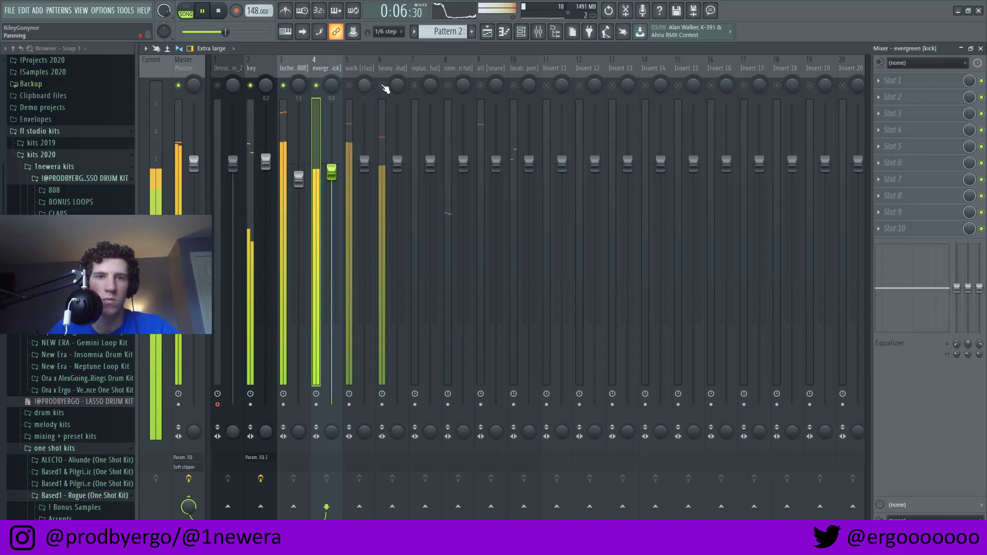
left_click(385, 70)
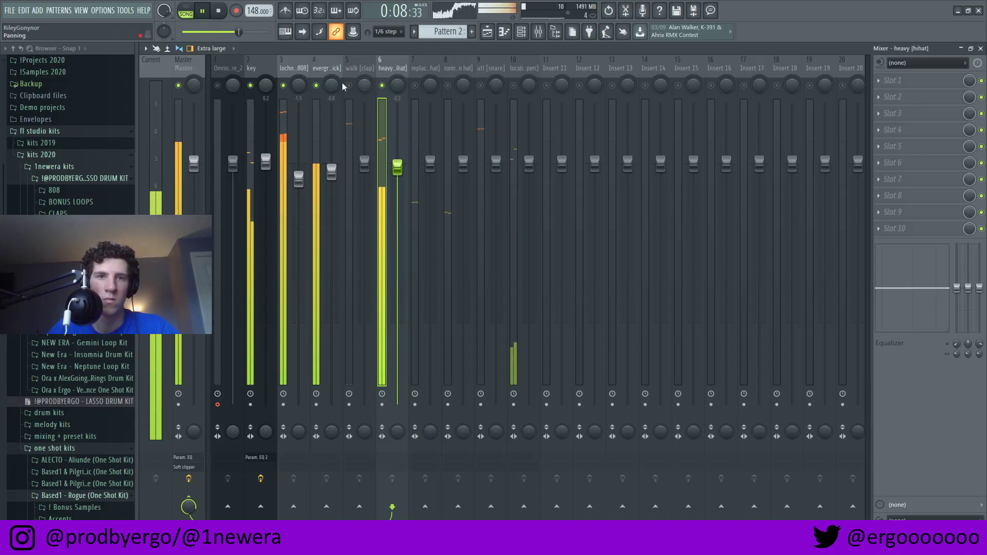
left_click(355, 72)
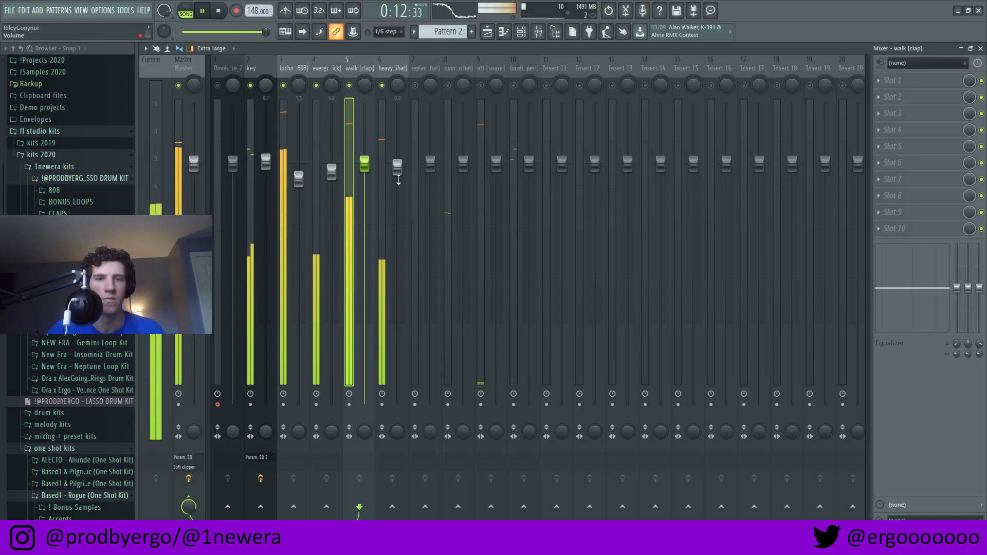
left_click_drag(371, 171, 370, 184)
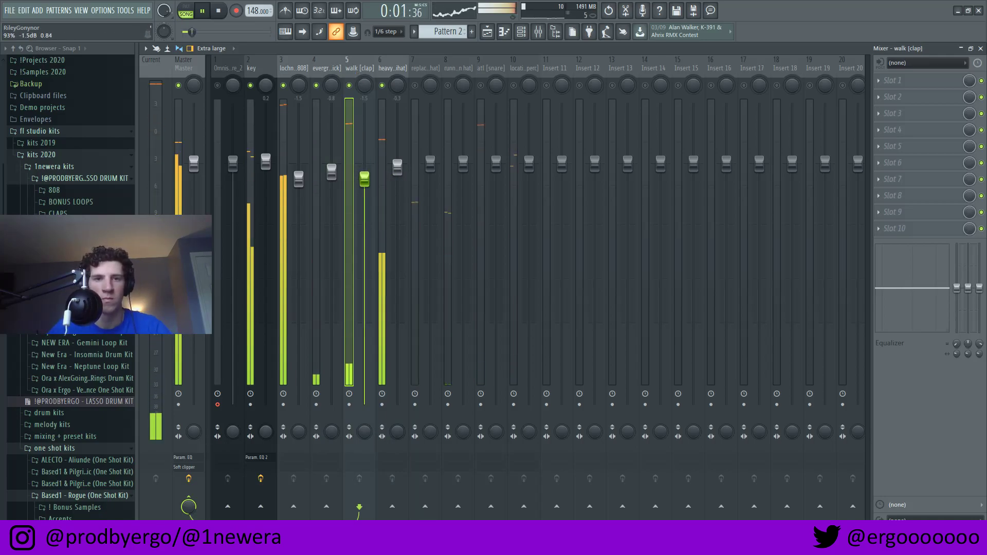
Step: Lower the mixer volumes of replacement [open hat] to about -0.3 dB, runner [open hat] to -1.1 dB and atl [snare] to -1.6 dB
left_click(424, 70)
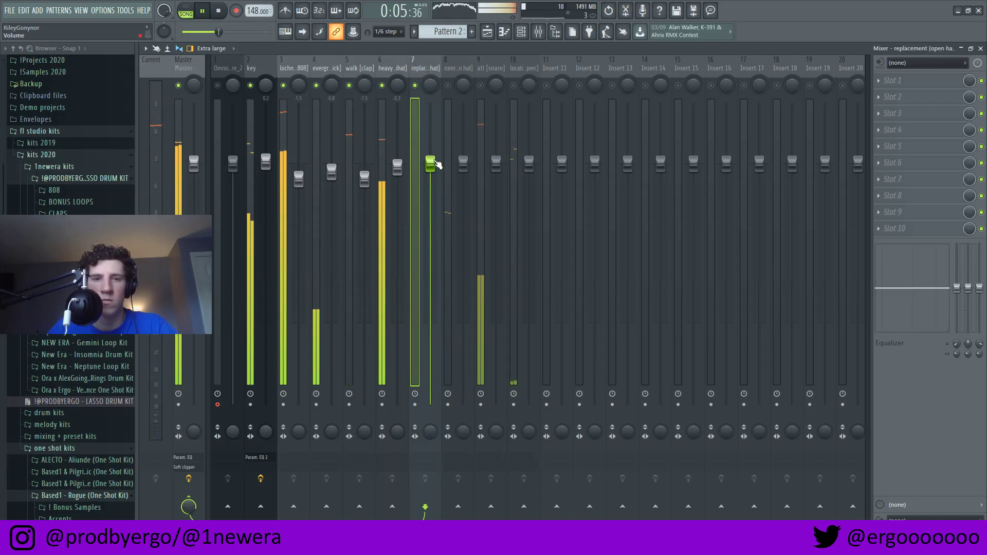
left_click_drag(432, 163, 465, 176)
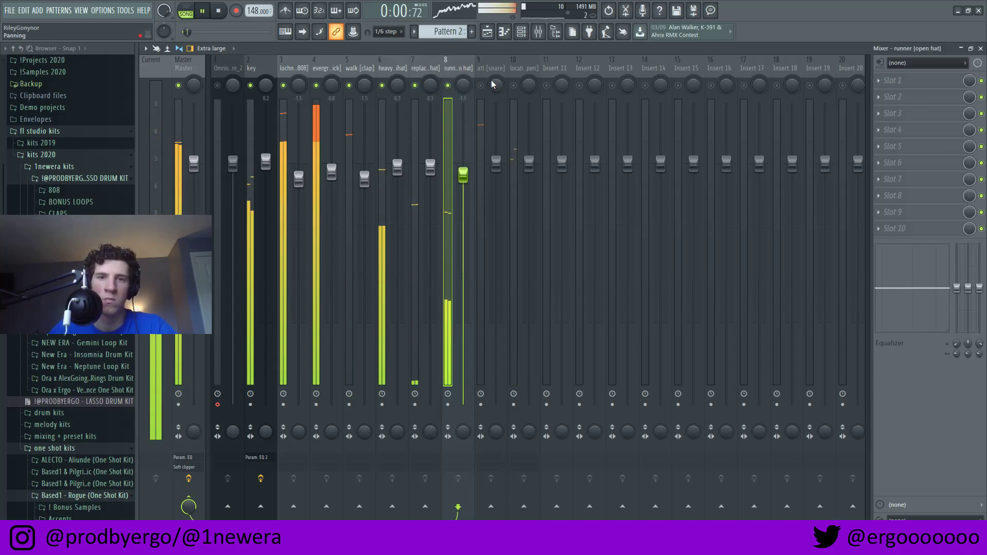
left_click(497, 164)
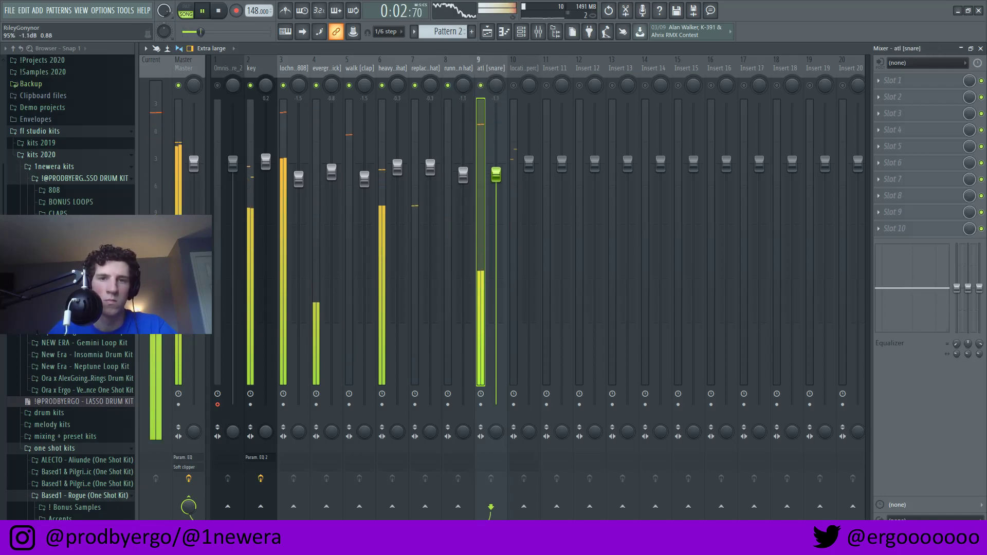
left_click_drag(496, 172, 498, 180)
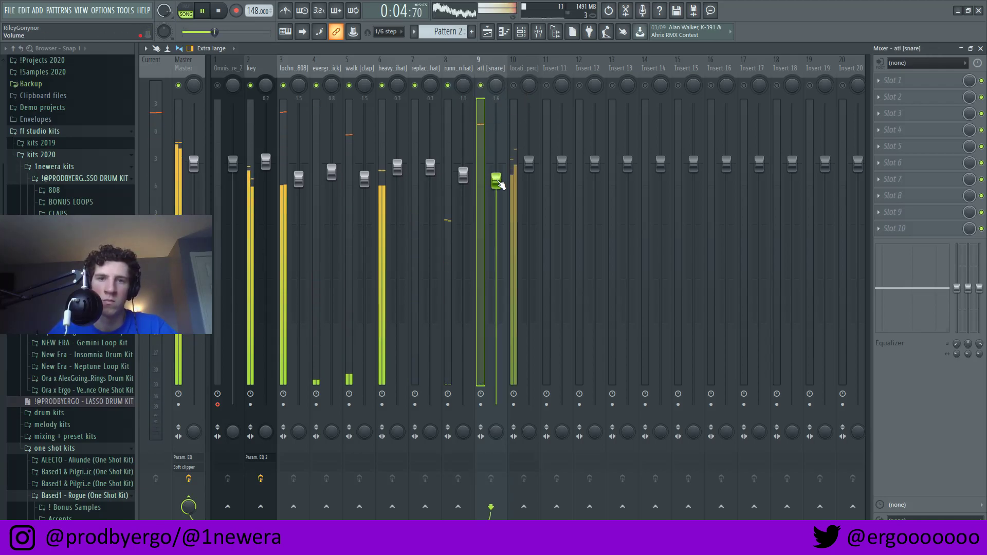
left_click(521, 32)
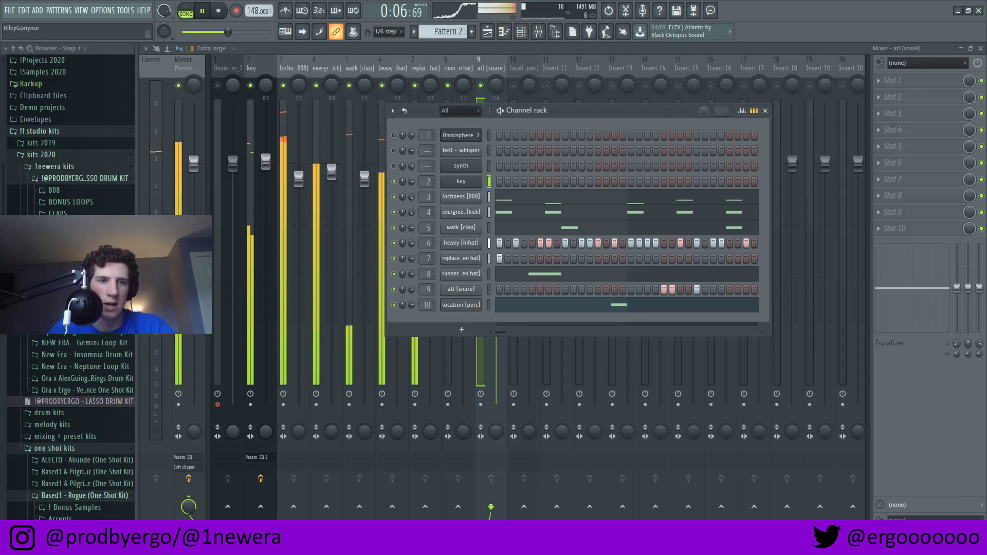
Step: Replace the atl [snare] sample in the channel rack with ugly [snare] from the drum kit
scroll(66, 347, "up", 2)
left_click_drag(66, 352, 460, 295)
key("space")
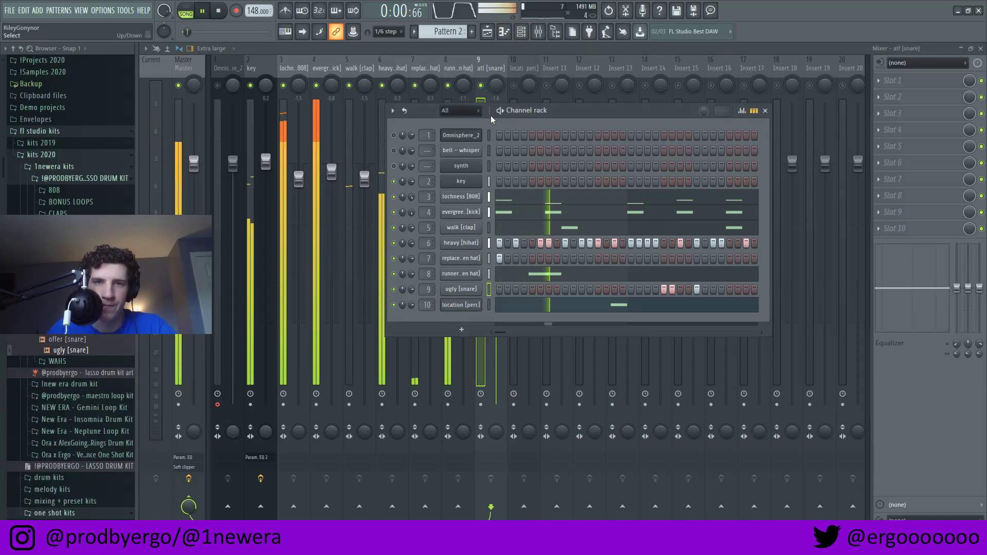
Step: Lower the snare's mixer track volume to about -5.4 dB and the location [perc] track's volume to about -0.3 dB
left_click(497, 70)
left_click_drag(505, 197, 498, 221)
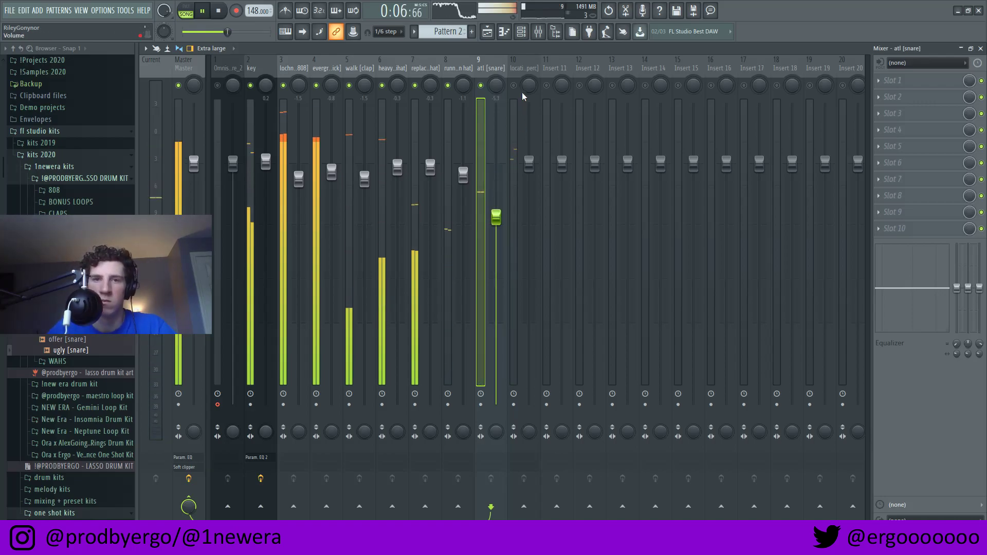
left_click_drag(529, 164, 532, 171)
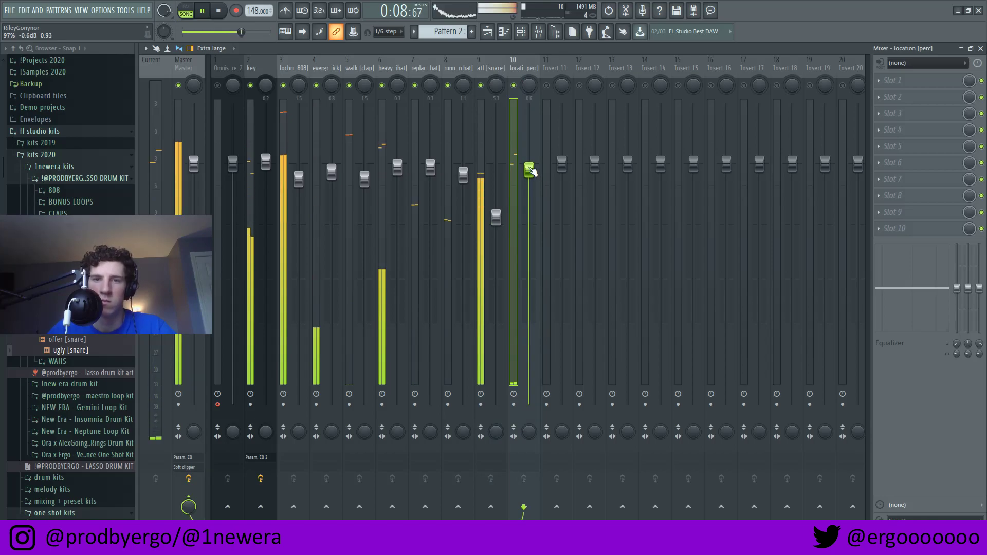
left_click(496, 217)
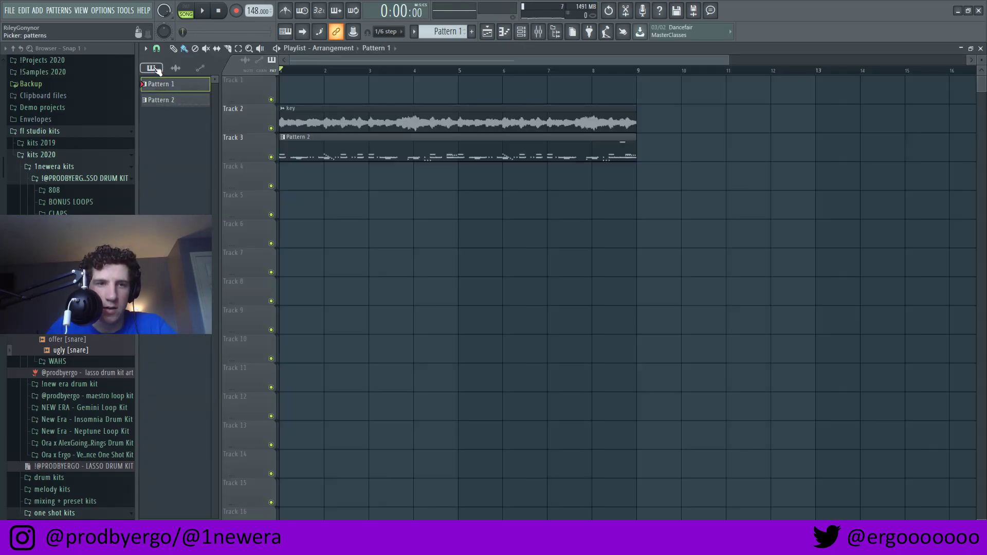
Step: Delete the synth audio clip channel and place the Pattern 1 clip at the start of playlist track 1
left_click(176, 67)
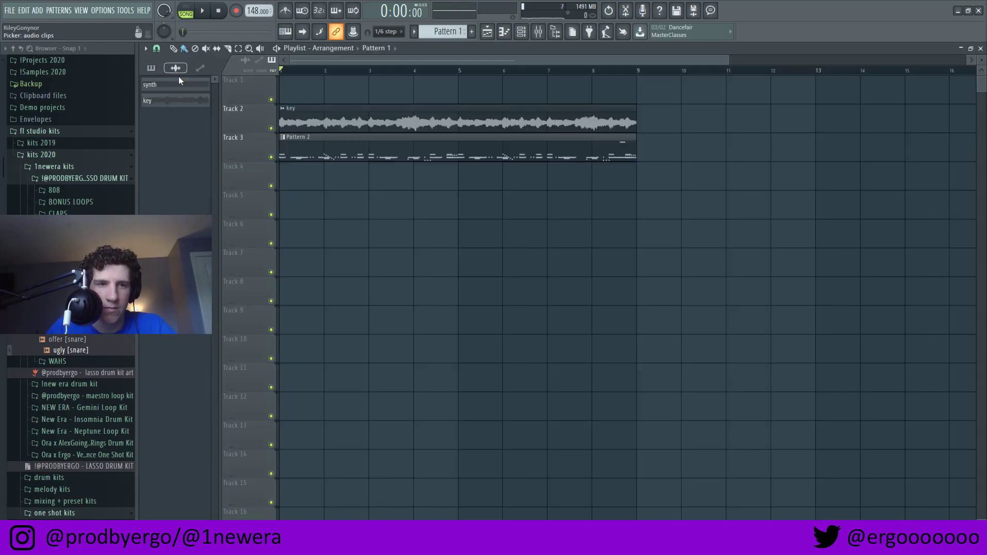
right_click(163, 84)
left_click(220, 200)
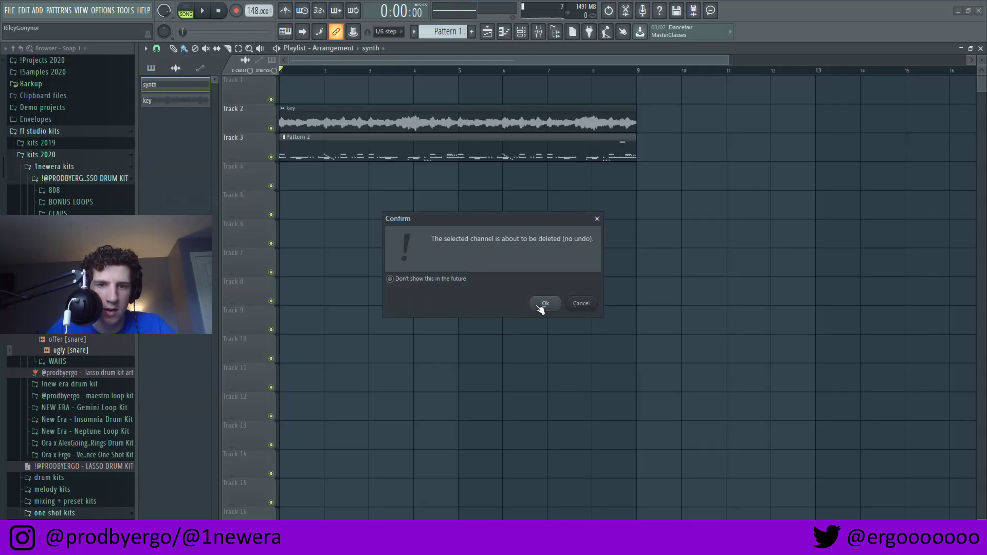
left_click(544, 304)
left_click(303, 95)
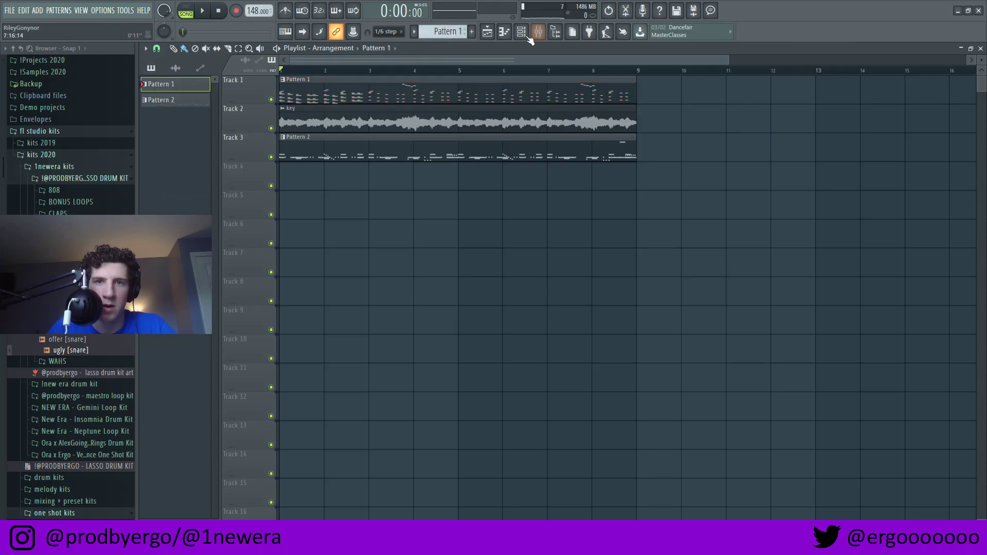
Step: Solo the Omnisphere_2 channel and load the KEYS - SimpleSine patch in place of the Rhodes sound
left_click(521, 32)
left_click(527, 139)
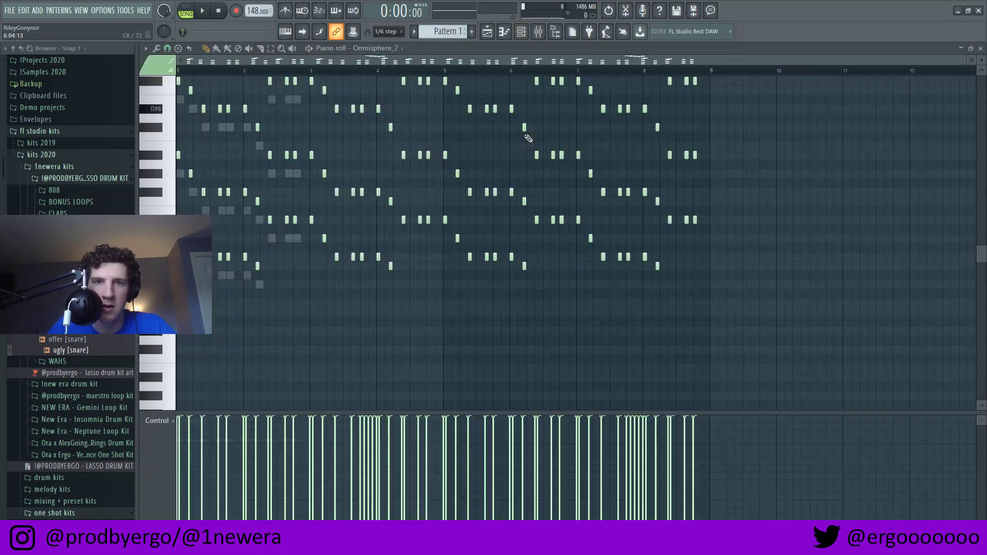
left_click(520, 33)
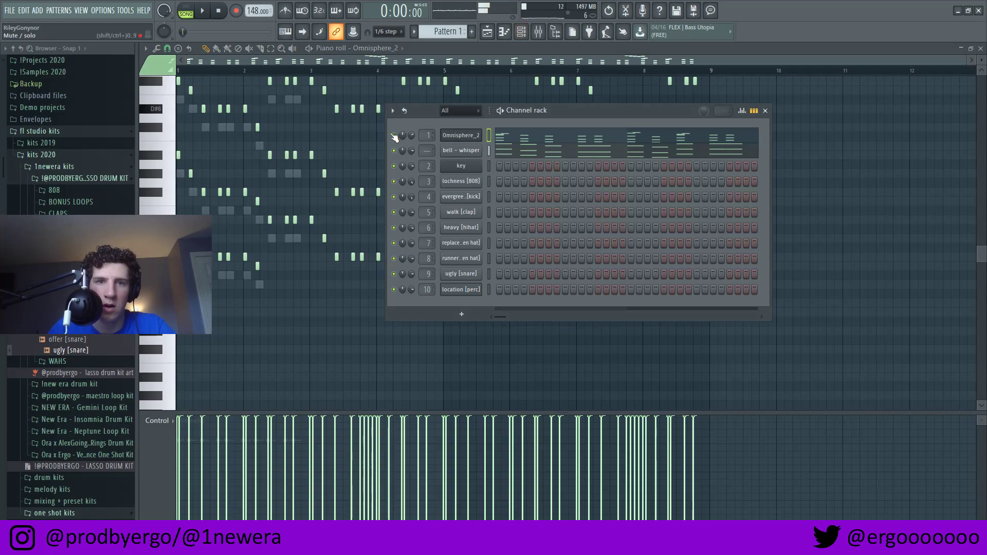
left_click(458, 136)
key("space")
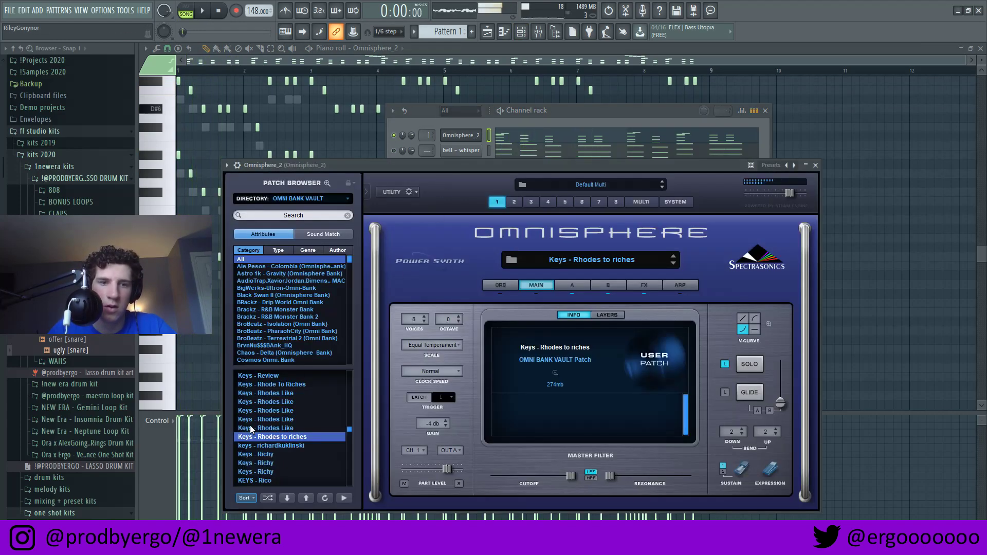
scroll(252, 430, "down", 3)
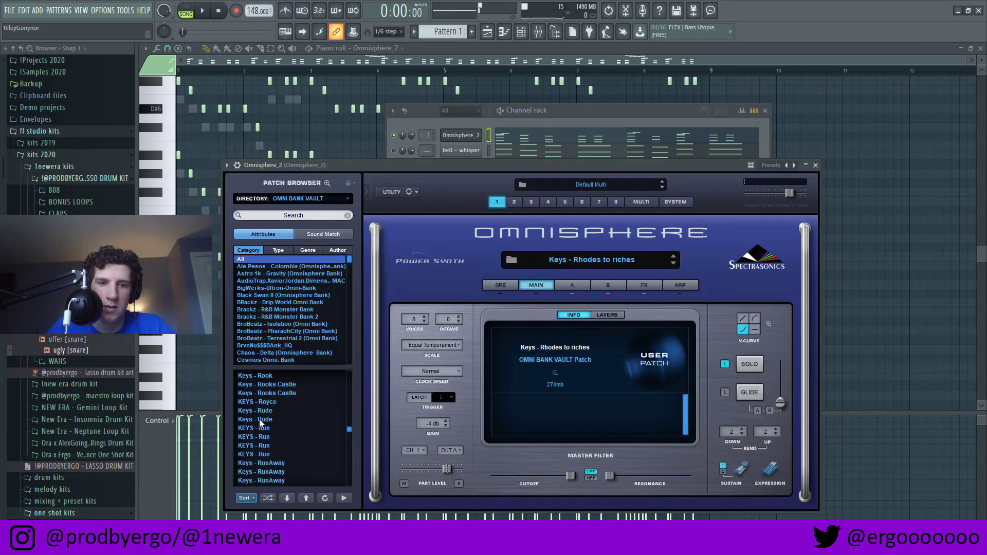
scroll(261, 414, "down", 10)
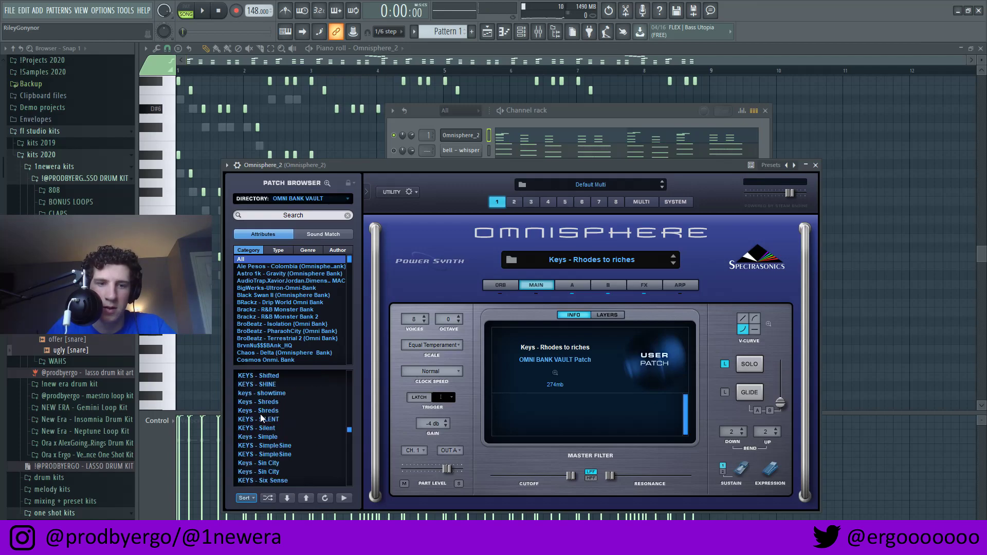
left_click(274, 395)
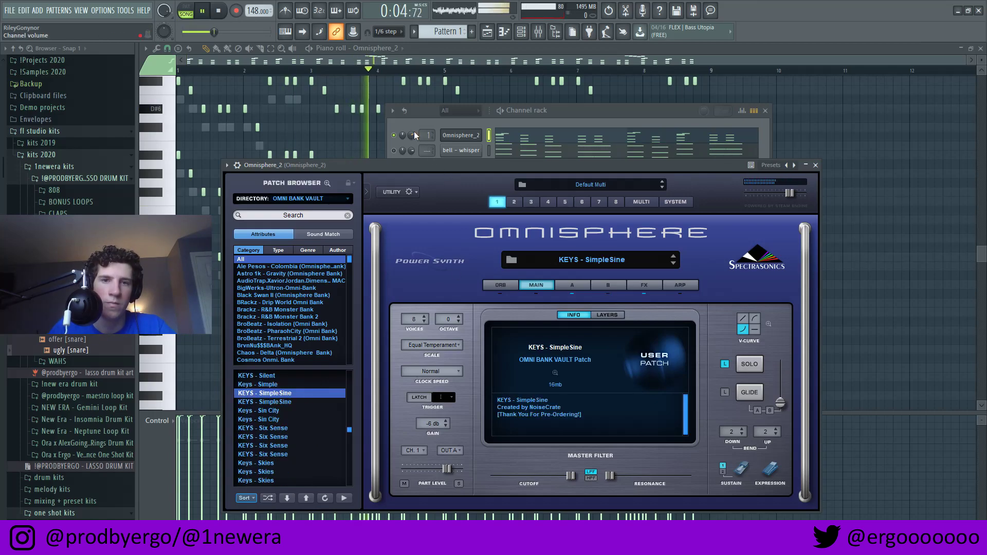
Step: Render the soloed Omnisphere_2 mixer track to an audio clip in the playlist
left_click(415, 131)
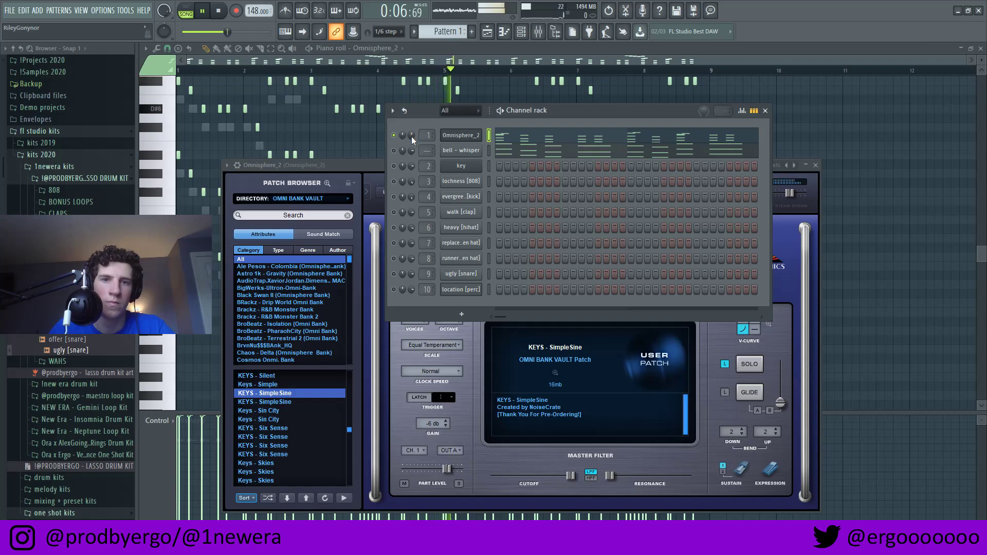
left_click(538, 33)
key("space")
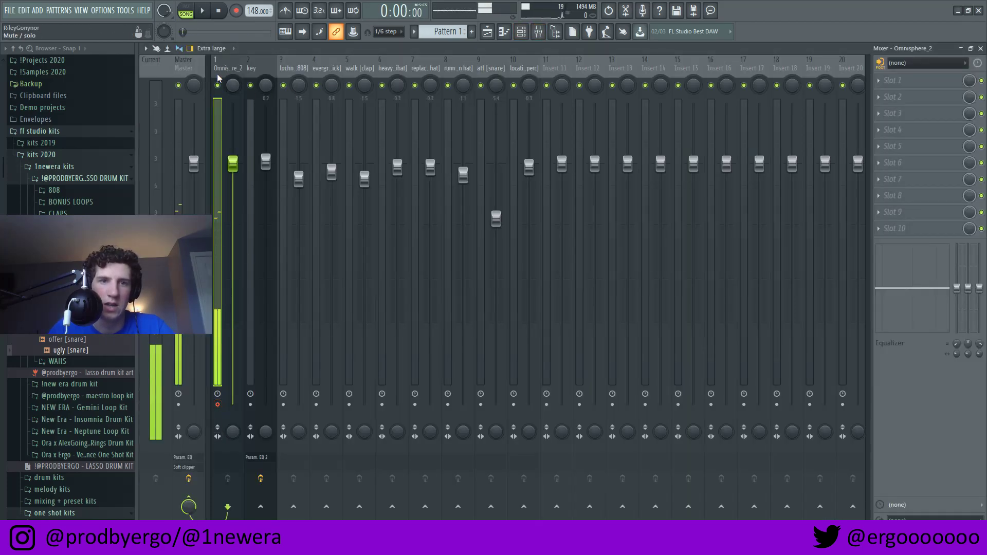
key("alt+r")
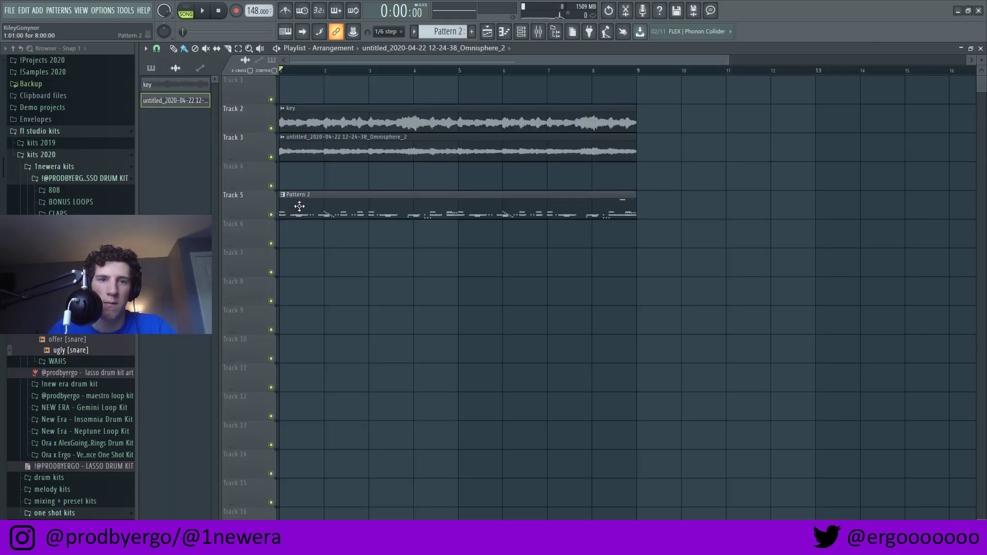
Step: Open the rendered Omnisphere_2 clip's channel, route it to mixer track 3 beside key, and play the arrangement
double_click(345, 154)
key("F9")
key("F9")
key("F9")
key("F9")
key("F6")
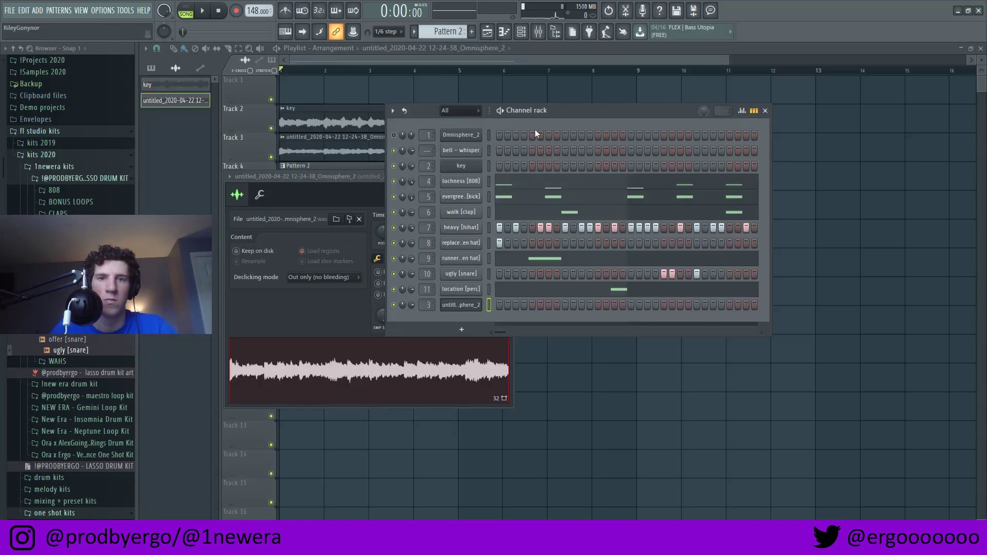
key("space")
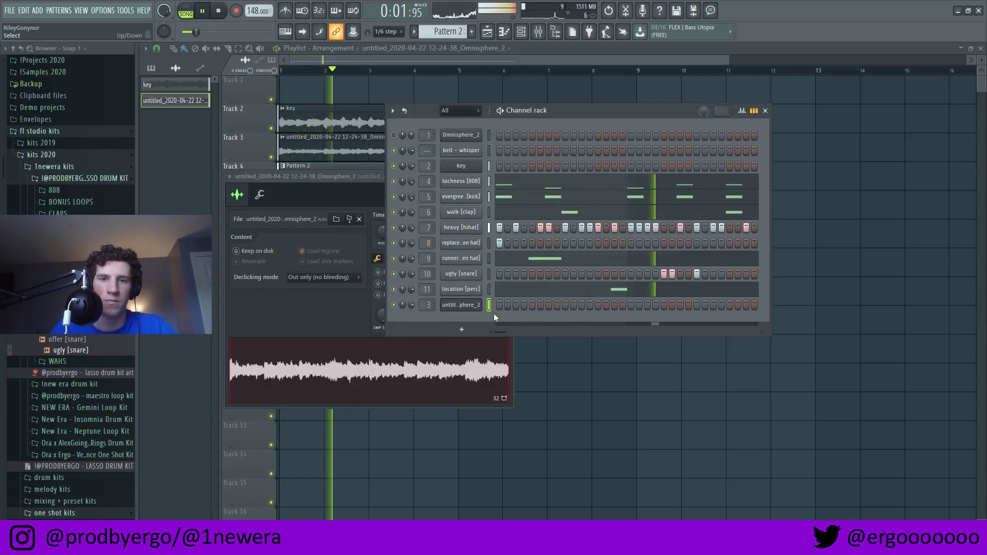
Step: Move the rendered Omnisphere_2 channel up the channel rack to directly below key
key("alt+Up")
key("alt+Up")
key("alt+Up")
key("alt+Up")
key("alt+Up")
key("alt+Up")
key("alt+Up")
key("alt+Up")
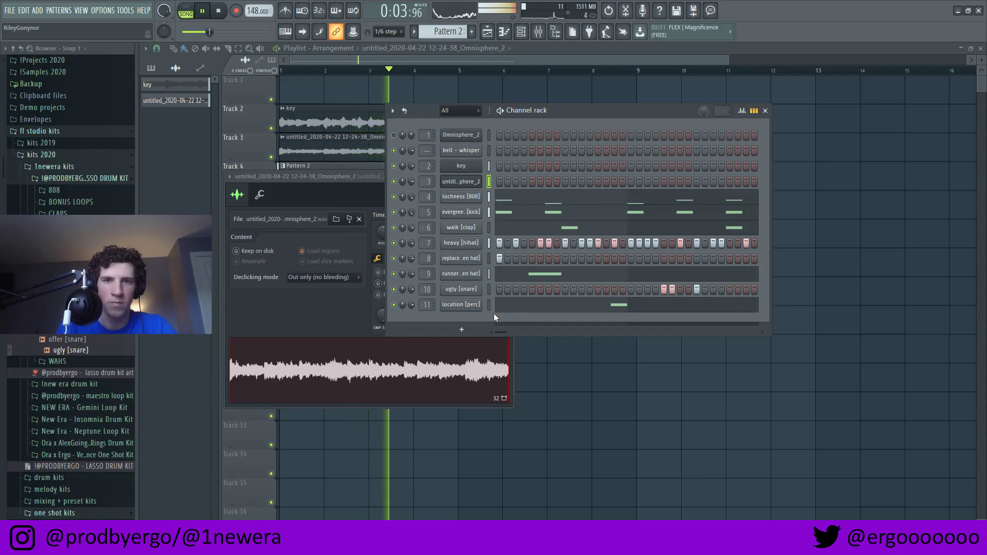
Step: Set the key track to 0.1 dB and the rendered Omnisphere track to 0.6 dB, adding RC-20 Retro Color to the latter's slot 5
left_click(551, 32)
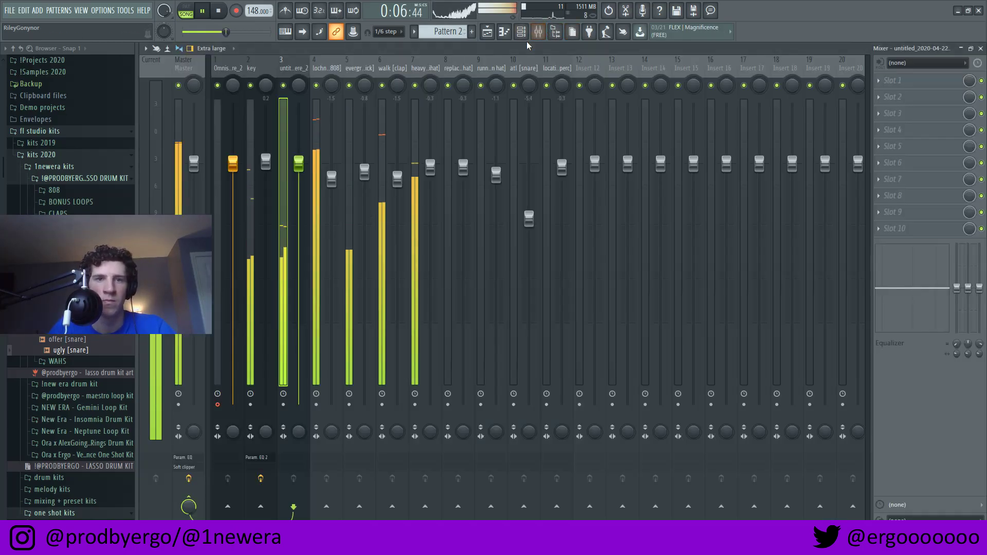
left_click(277, 89)
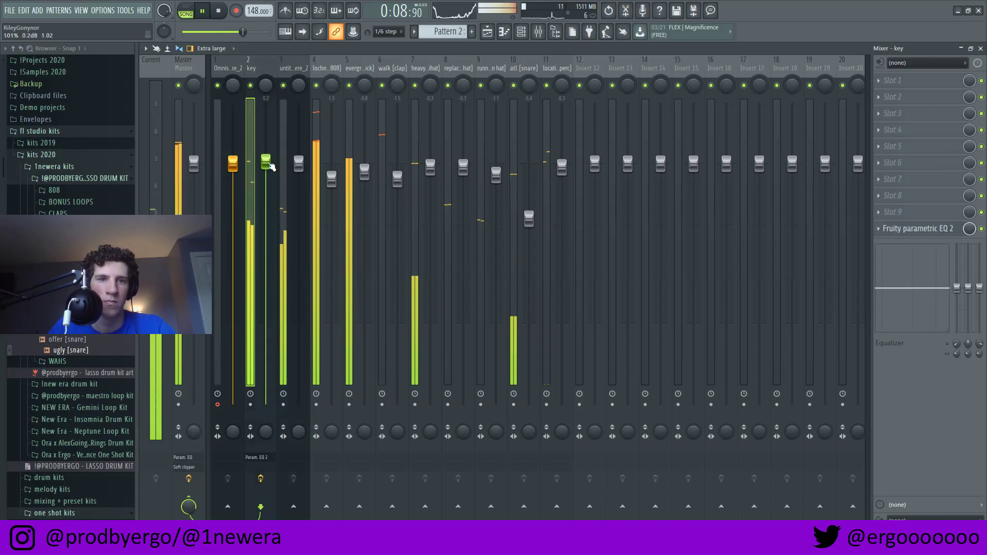
left_click(294, 78)
right_click(243, 84)
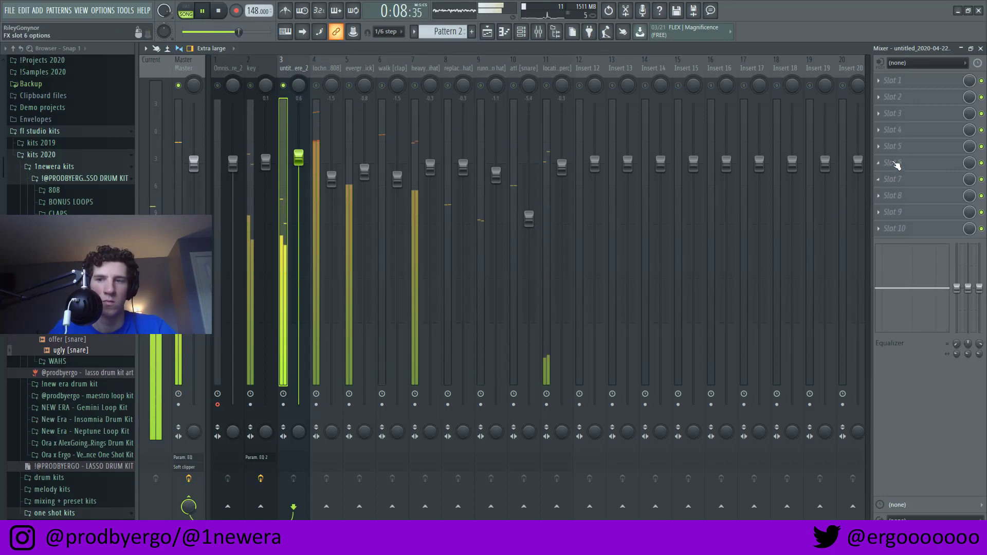
left_click(895, 147)
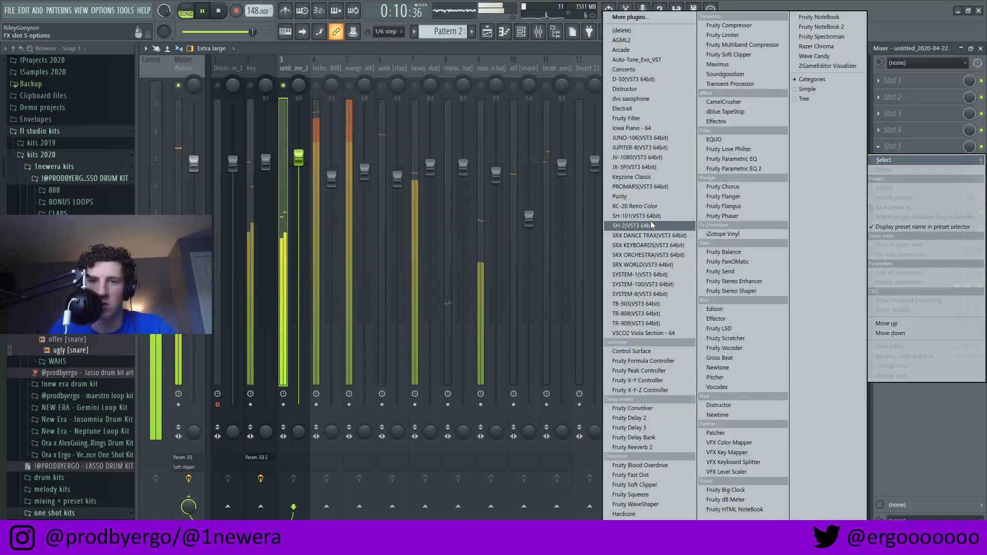
left_click(634, 206)
Step: Lower the key track to -1.8 dB and add Fruity Reeverb 2 to its slot 5 with 4.2 s decay and a slightly higher wet level
left_click(266, 163)
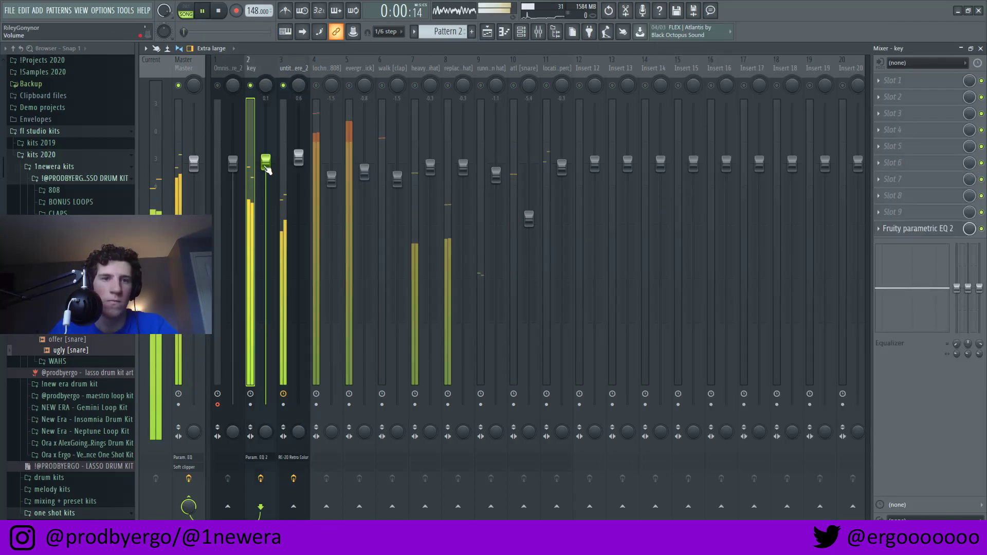
left_click_drag(266, 174, 266, 194)
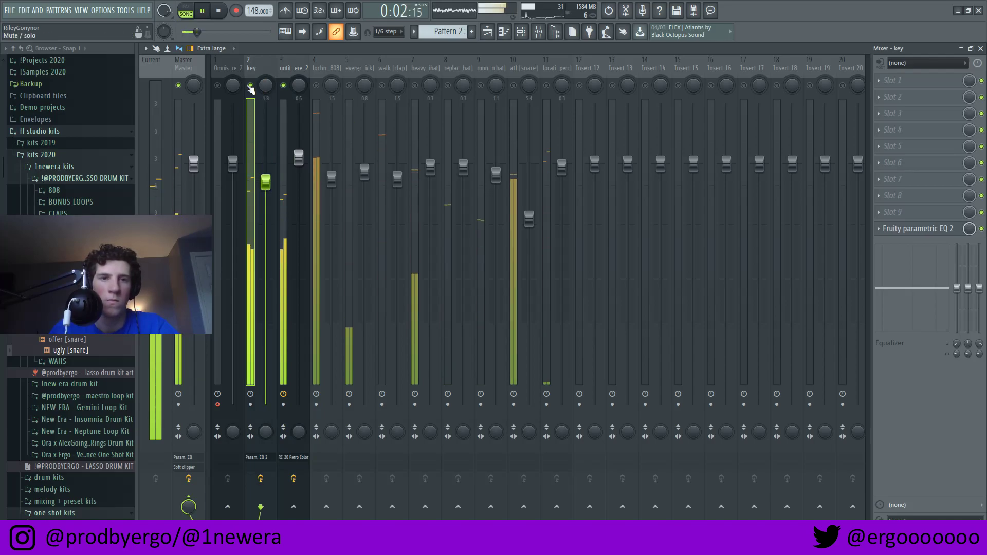
left_click(895, 147)
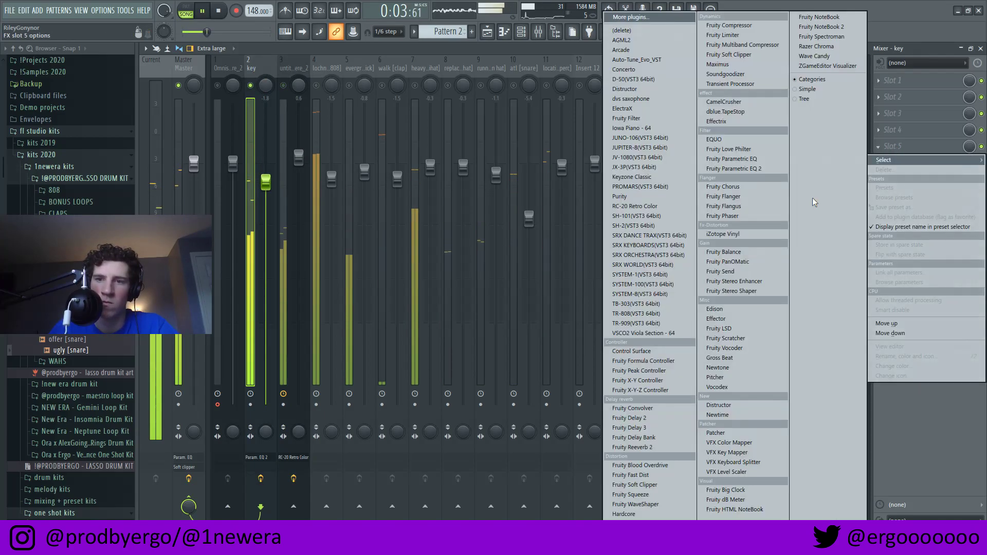
left_click(638, 448)
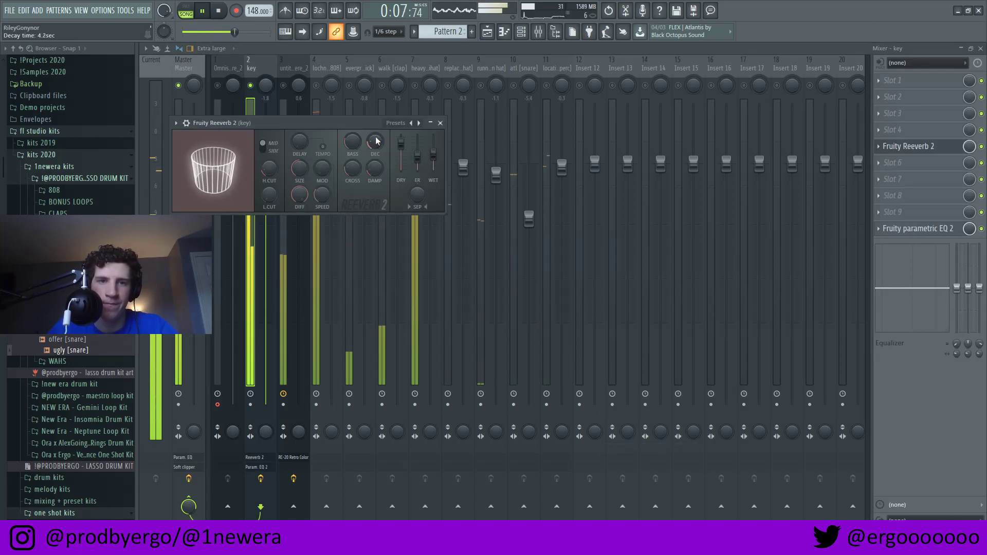
left_click_drag(433, 154, 433, 150)
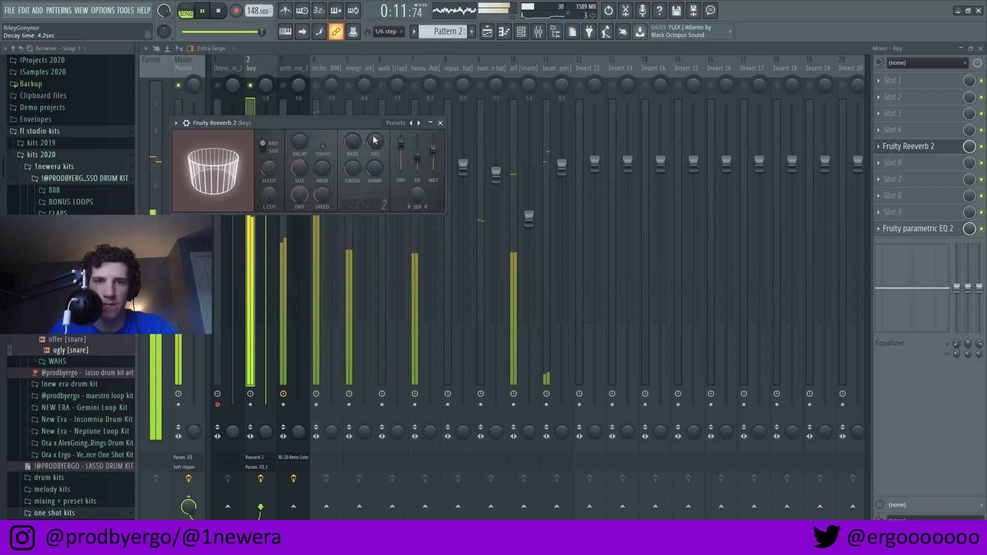
left_click(440, 123)
Step: Raise the rendered Omnisphere track to 1.3 dB and add Gross Beat to its slot 6, using the next preset and another time slot
left_click_drag(298, 160, 303, 155)
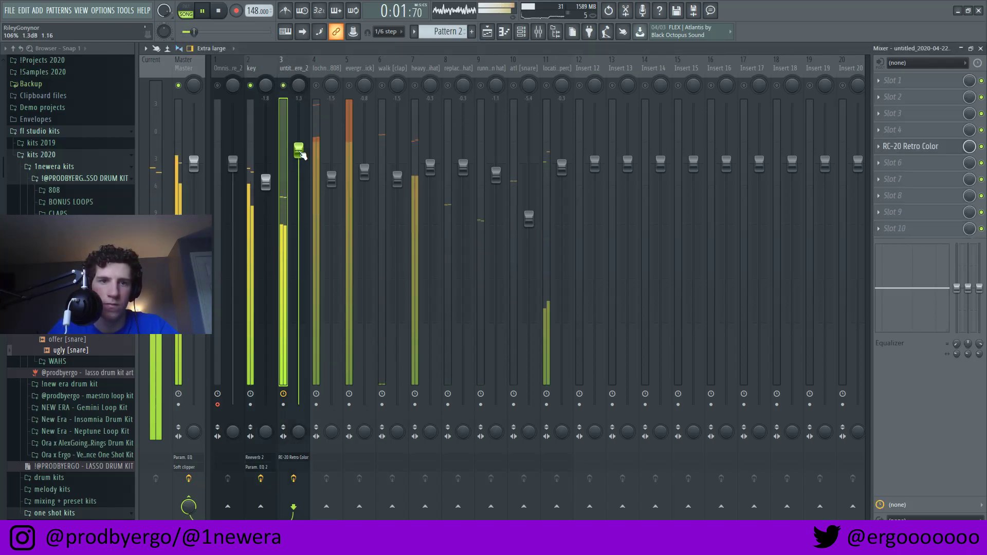
left_click(885, 164)
left_click(720, 358)
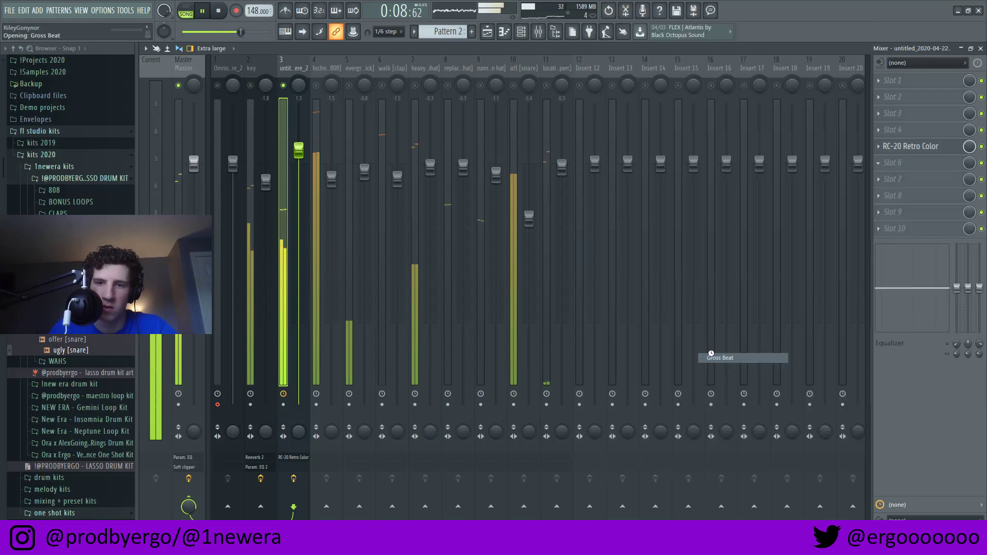
left_click(605, 163)
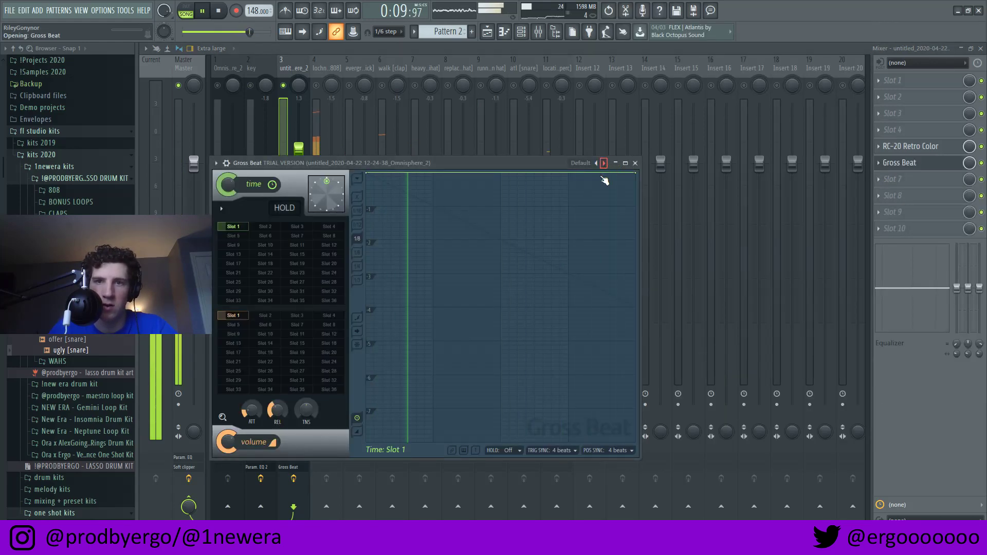
left_click(298, 291)
key("space")
left_click(635, 163)
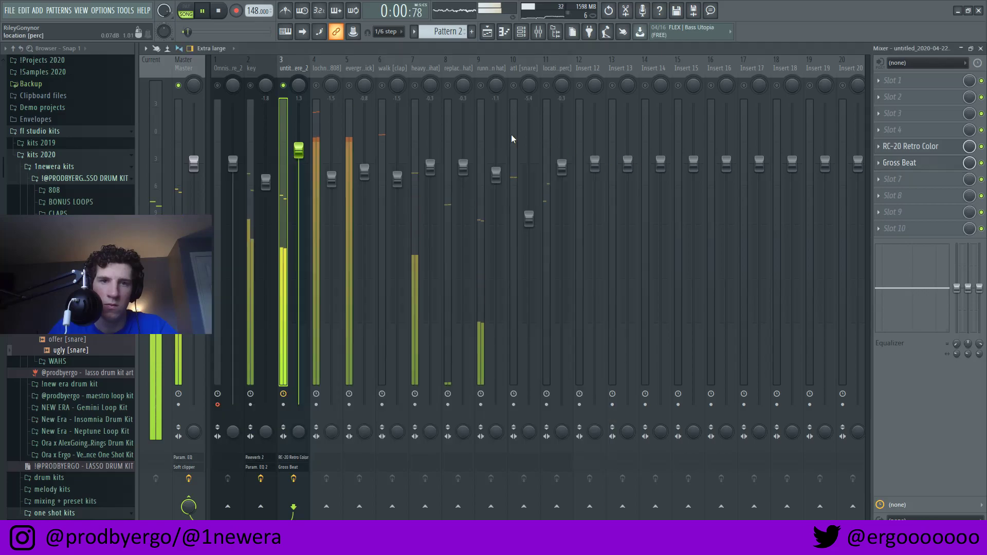
Step: Unsolo the melody tracks, mute the key track, and bypass Gross Beat on the rendered Omnisphere track
left_click(255, 85)
left_click(259, 68)
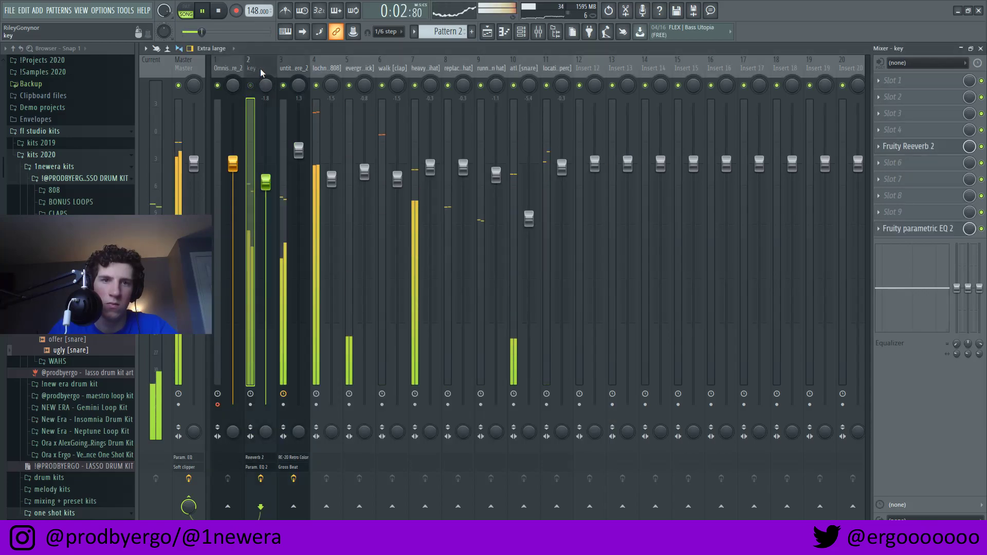
left_click(292, 70)
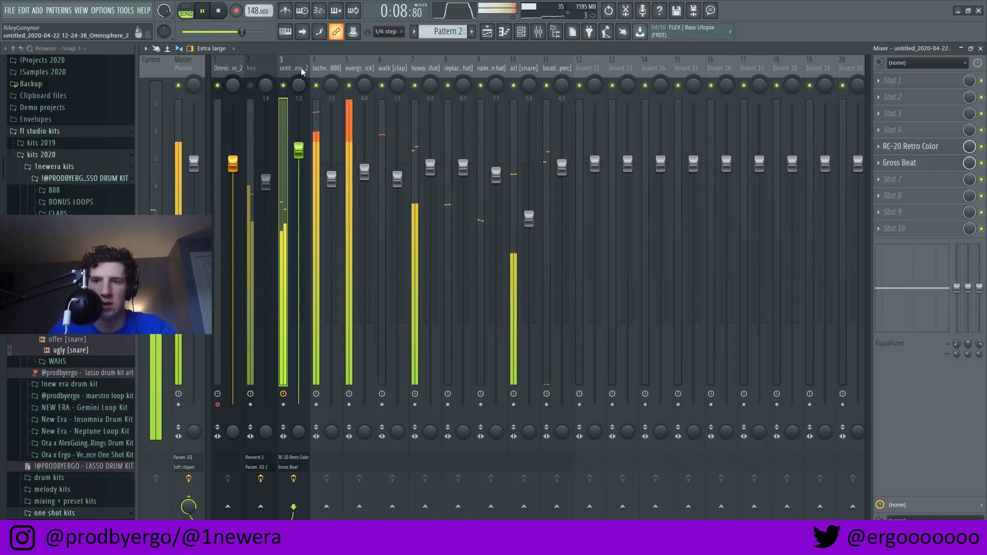
key("space")
left_click(982, 163)
Step: Split Pattern 2 by channel in the playlist, arrange the melody and drum clips on tracks 1 to 10, and play them
key("F5")
key("space")
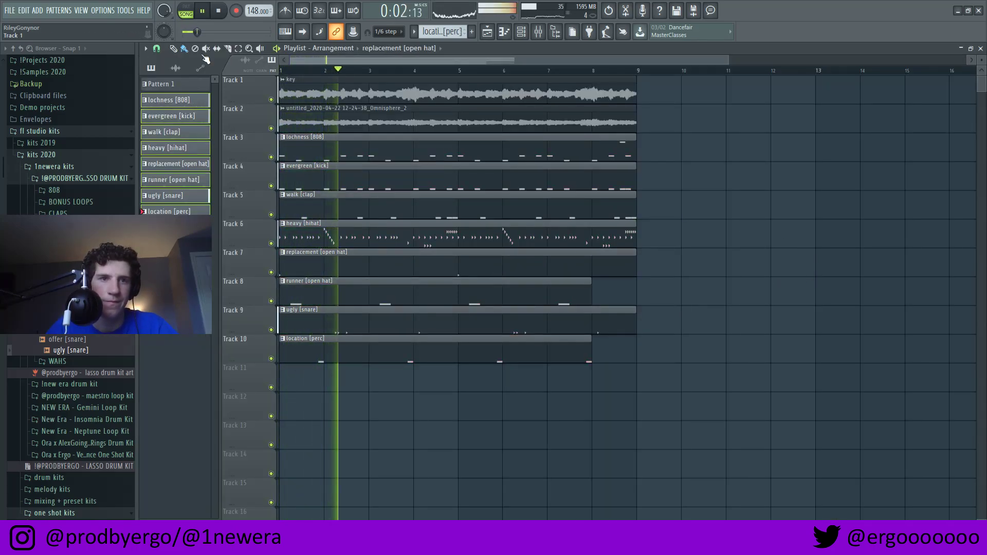
Step: Extend the runner open hat and location perc clips in the playlist so both end at bar 9
left_click(579, 297, "ctrl+shift")
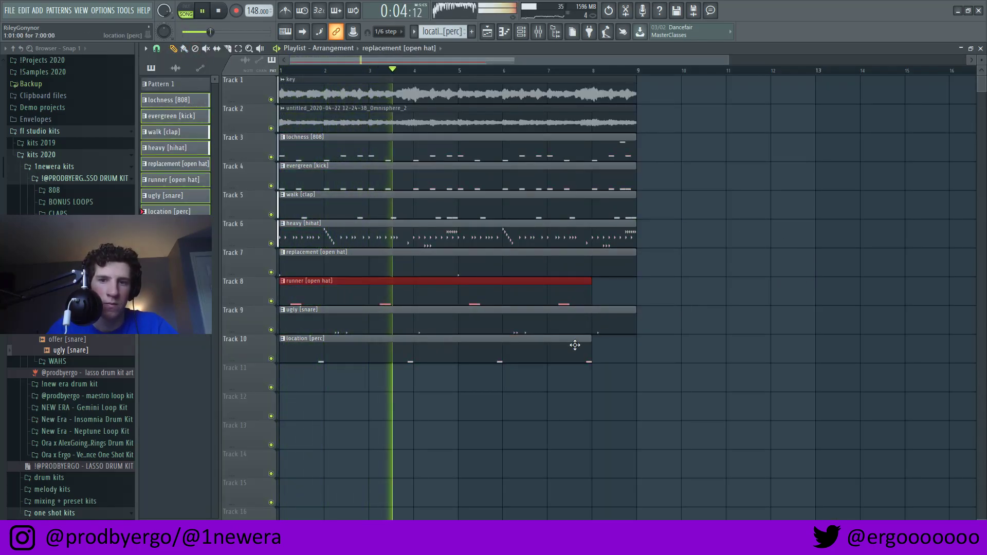
left_click(575, 344, "ctrl+shift")
left_click_drag(590, 294, 640, 294)
left_click(712, 314, "ctrl")
Step: Duplicate all playlist clips seven times so the eight-bar loop fills up to bar 65, and return playback to the start
key("ctrl+a")
key("ctrl+b")
key("ctrl+b")
key("ctrl+b")
key("ctrl+b")
key("ctrl+b")
key("ctrl+b")
key("ctrl+b")
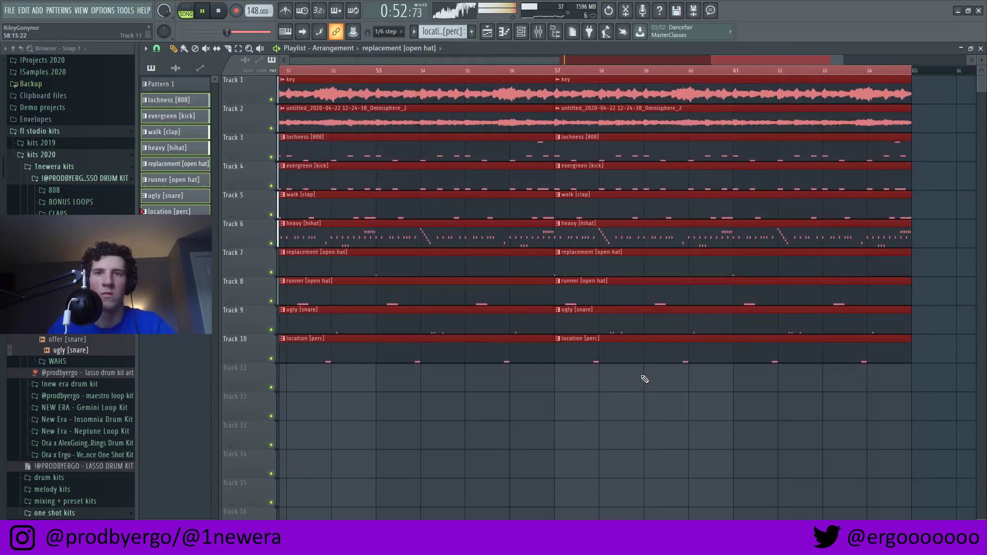
scroll(644, 379, "down", 6)
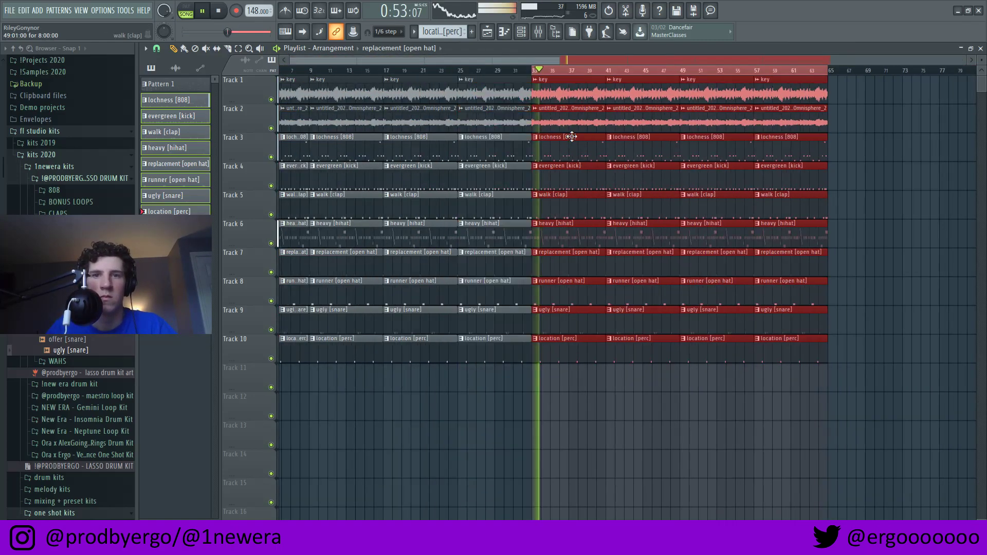
left_click(578, 70, "ctrl")
key("space")
left_click(281, 70)
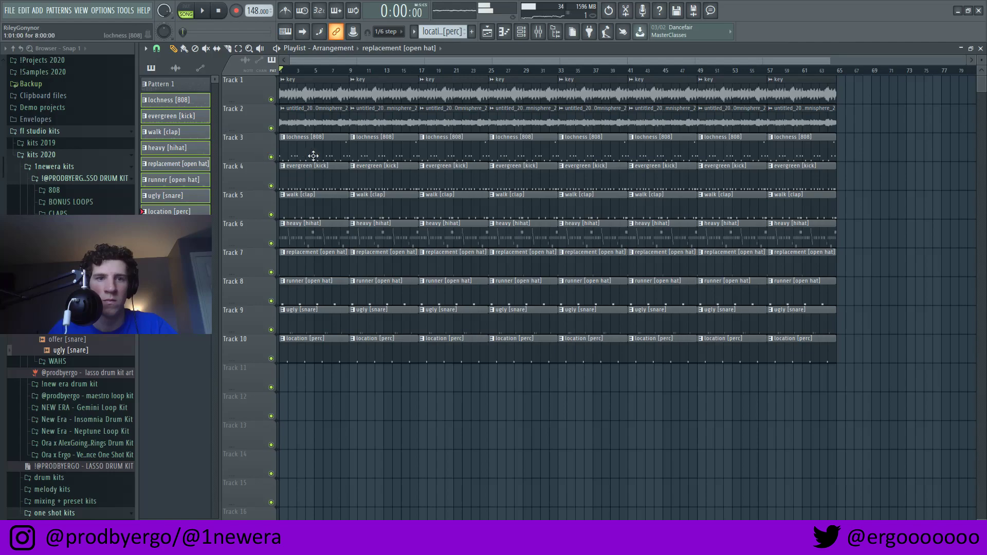
Step: Remove the Omnisphere and all drum clips from bars 1 to 9, leaving only the key melody, and play the intro
right_click(309, 154)
right_click(304, 119)
key("space")
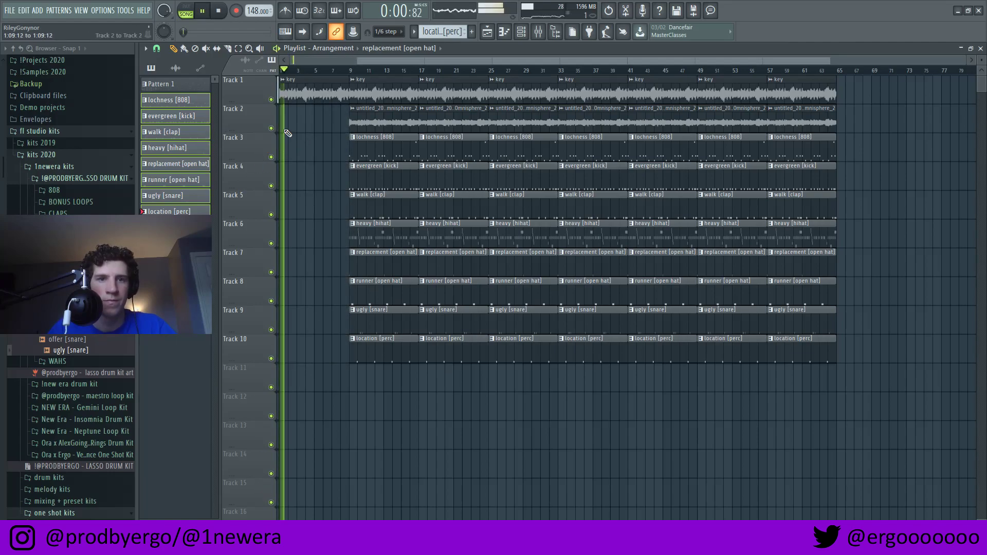
scroll(303, 98, "up", 3)
left_click(313, 92)
scroll(326, 158, "down", 3)
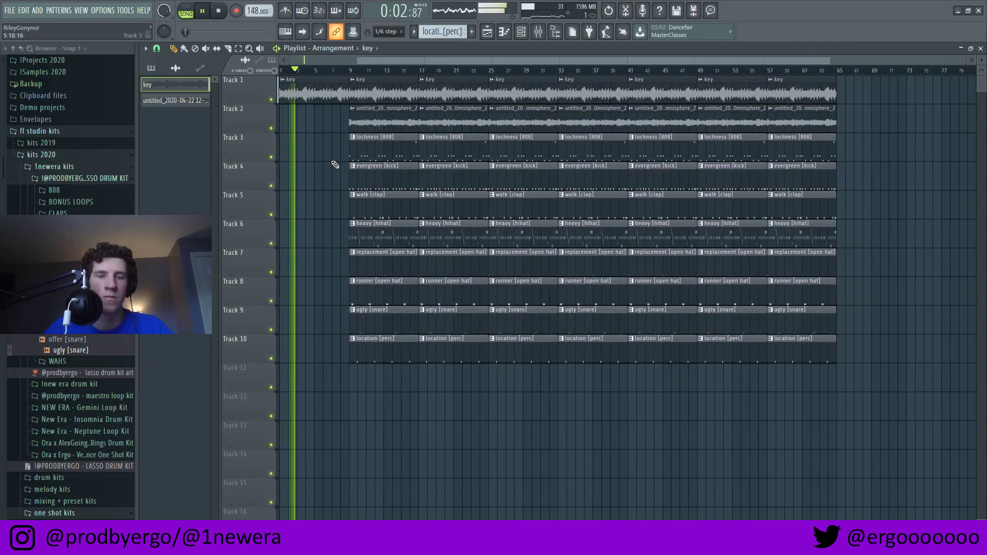
Step: Delete the Omnisphere, kick, runner open hat and snare clips from bars 9 to 17
scroll(315, 192, "up", 2)
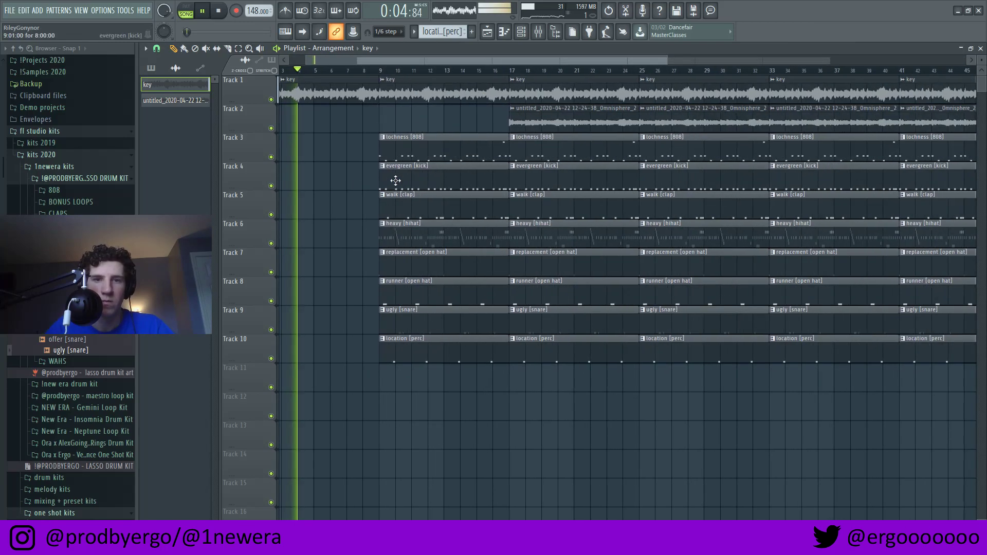
scroll(353, 282, "up", 2)
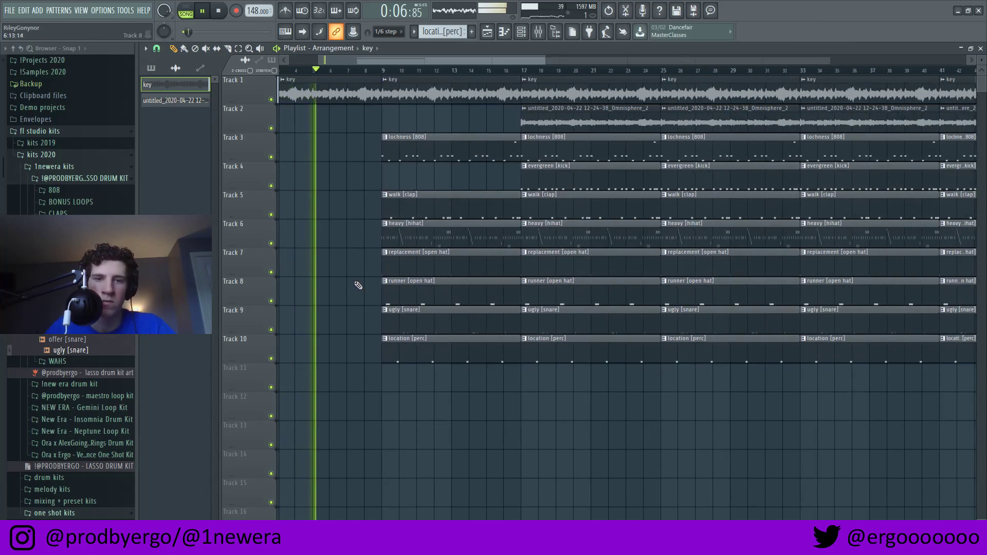
right_click(468, 298)
right_click(399, 311)
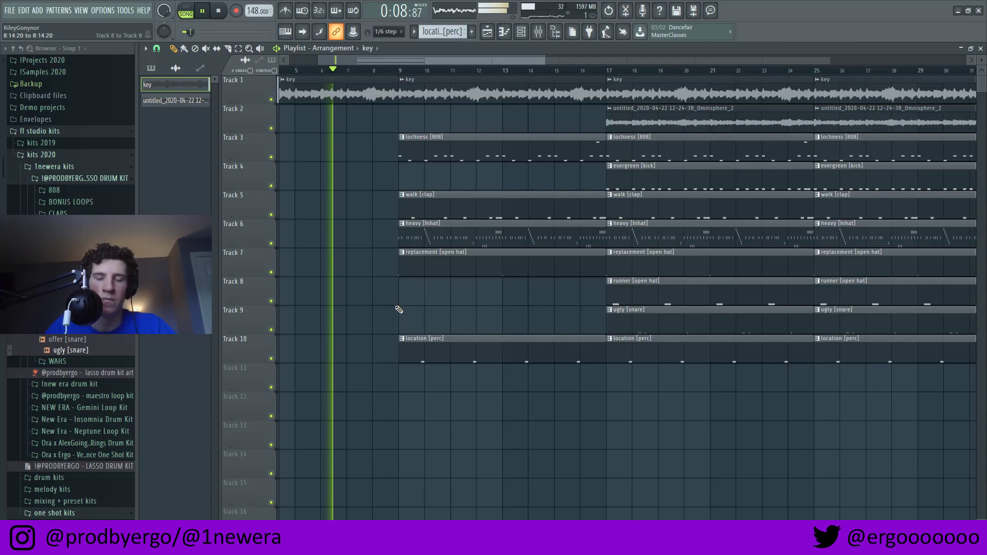
Step: Delete the Omnisphere, kick and location perc clips from bars 25 to 33
scroll(398, 310, "down", 2)
scroll(399, 310, "down", 1)
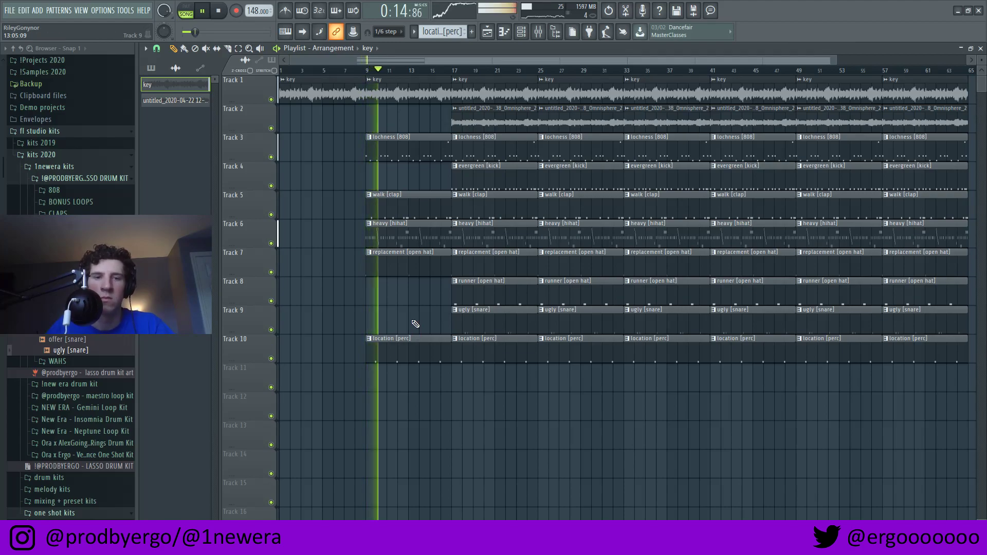
scroll(405, 318, "up", 1)
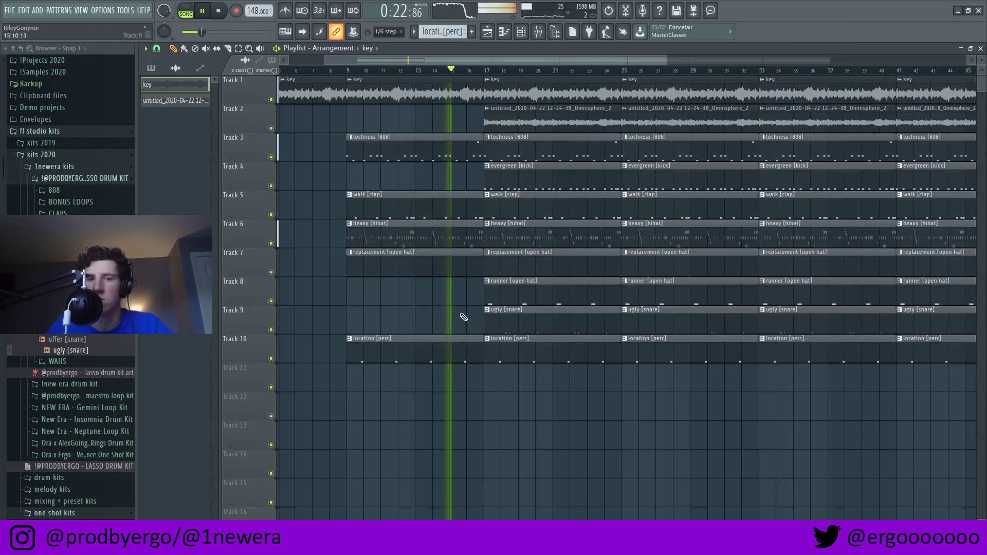
scroll(463, 315, "down", 3)
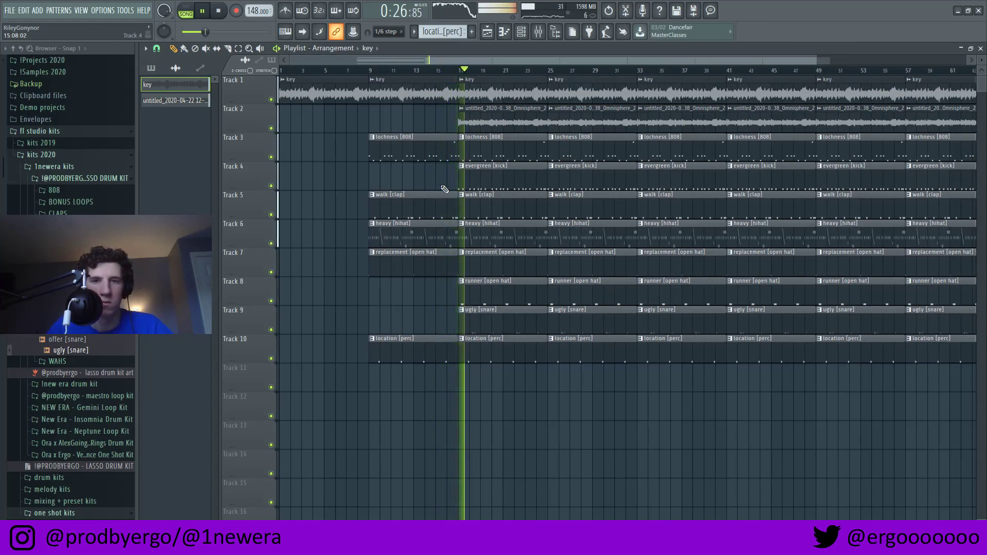
scroll(445, 168, "up", 3)
right_click(509, 124)
scroll(509, 125, "down", 3)
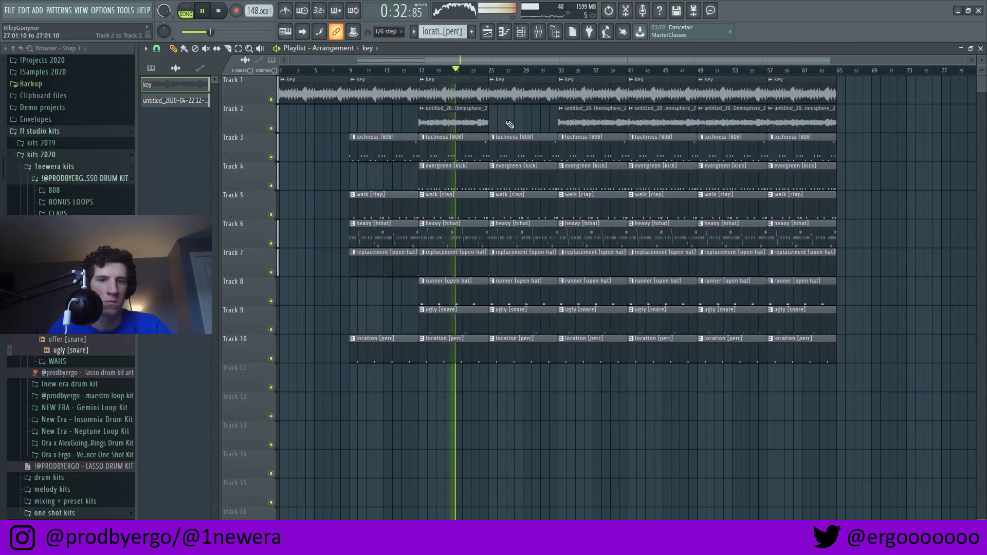
scroll(510, 123, "up", 3)
right_click(513, 173)
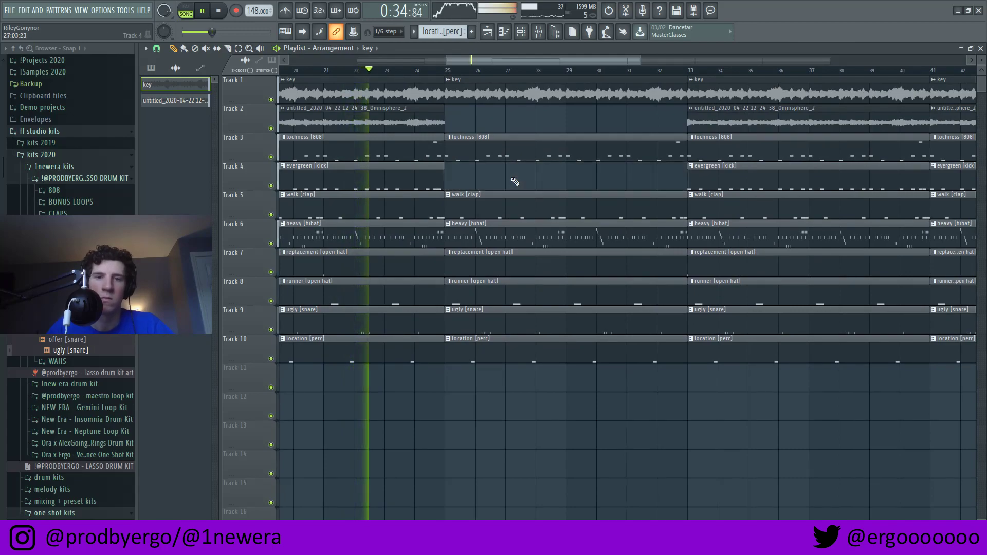
right_click(478, 351)
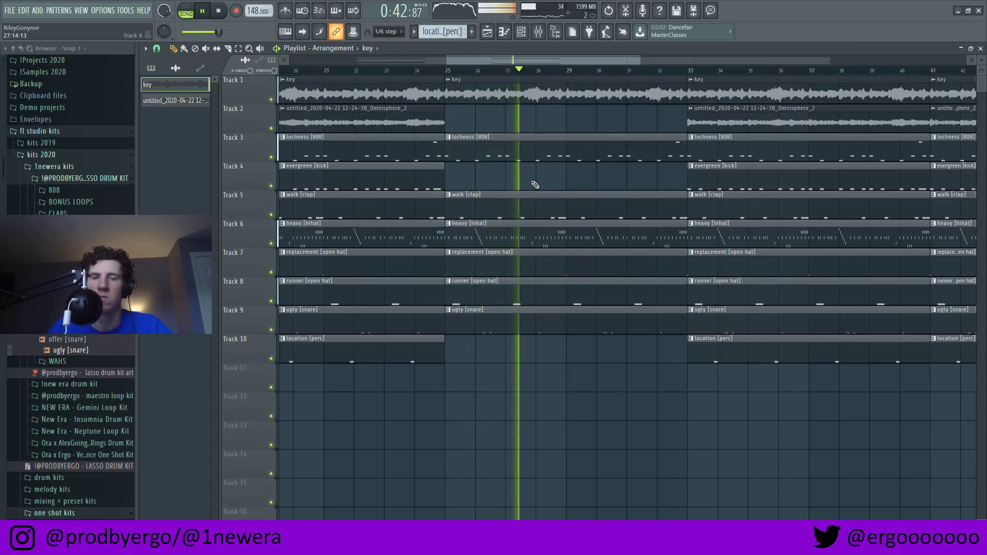
Step: Clear the Omnisphere clip from bars 33 to 41, all drum clips from bars 41 to 49, and every clip after bar 49
scroll(535, 184, "down", 3, "ctrl")
scroll(537, 175, "down", 3, "ctrl")
scroll(589, 126, "up", 3, "ctrl")
right_click(579, 126)
right_click(748, 354)
scroll(765, 191, "down", 3, "ctrl")
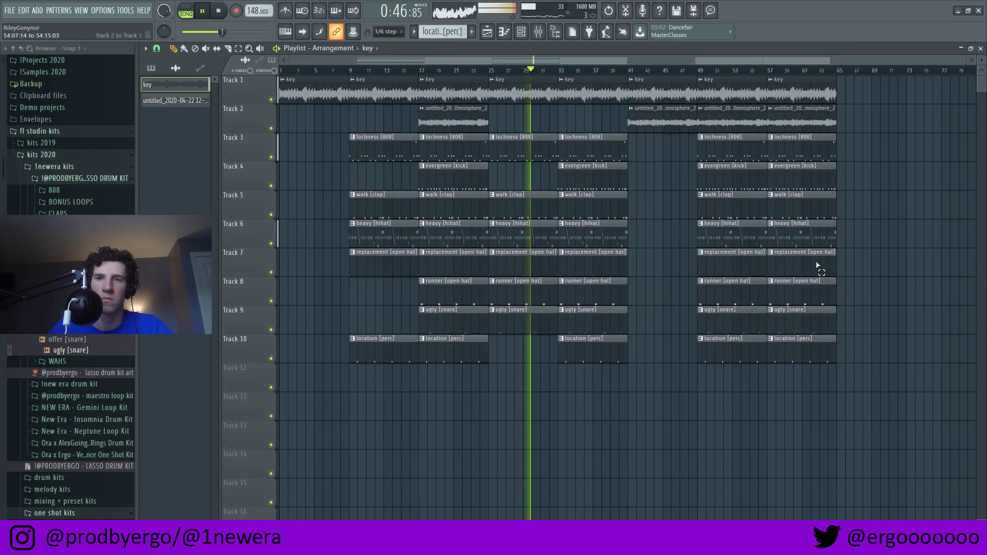
left_click_drag(743, 78, 877, 512, "ctrl")
key("Delete")
Step: Duplicate the bars 9 to 49 section twice and delete the final key and Omnisphere clips from bar 121 onward
left_click_drag(392, 78, 848, 520, "ctrl")
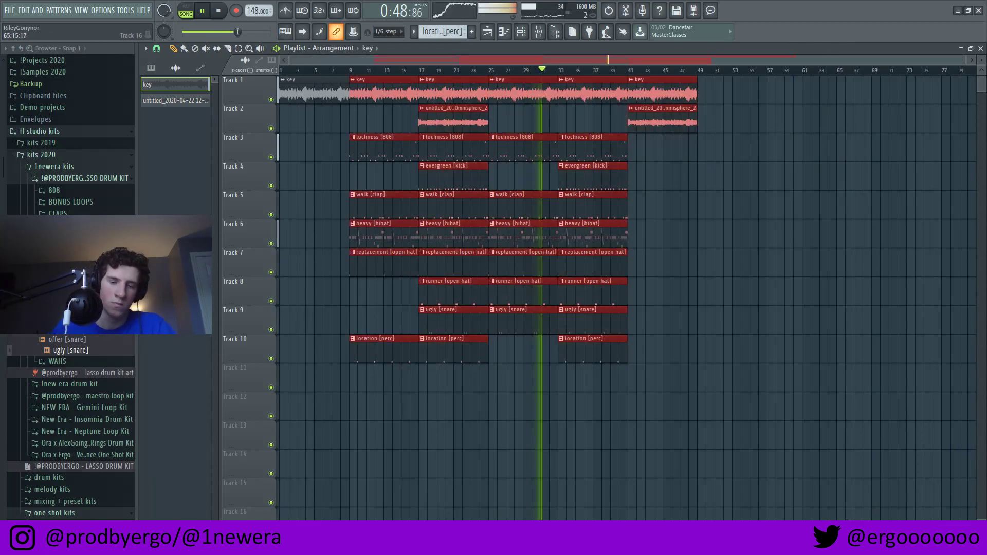
key("ctrl+b")
key("ctrl+b")
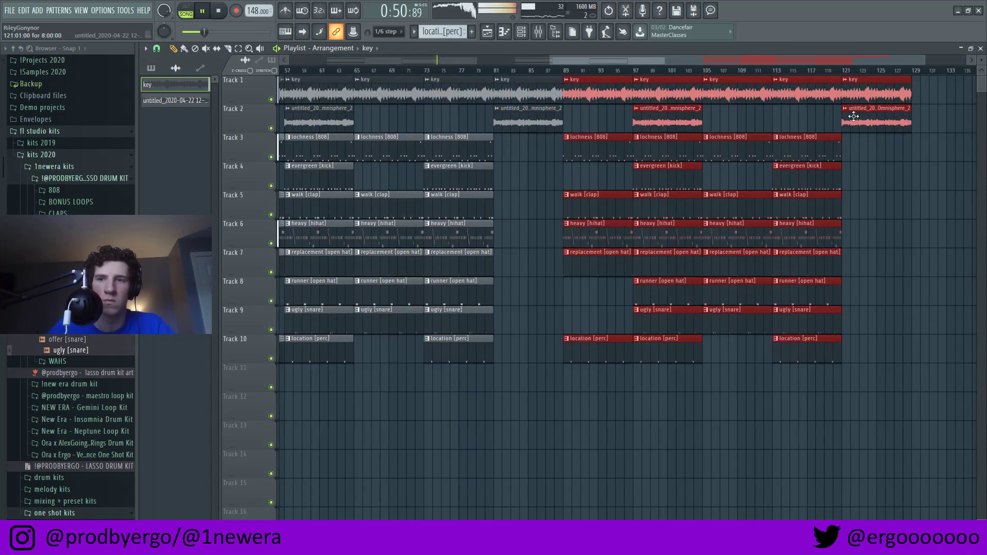
right_click(874, 93)
right_click(874, 121)
Step: Create an automation clip for the Master track's volume in the playlist
left_click(538, 31)
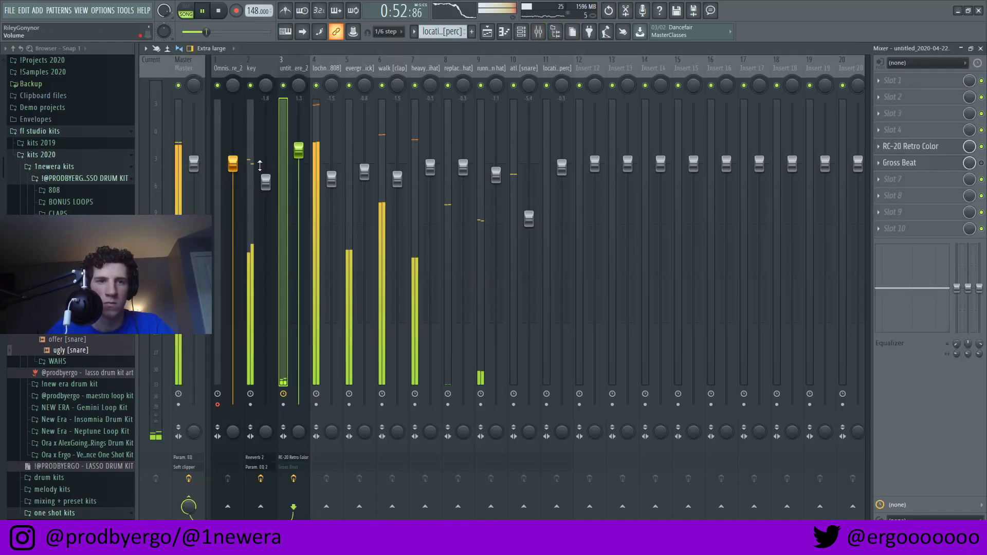
right_click(195, 164)
left_click(231, 230)
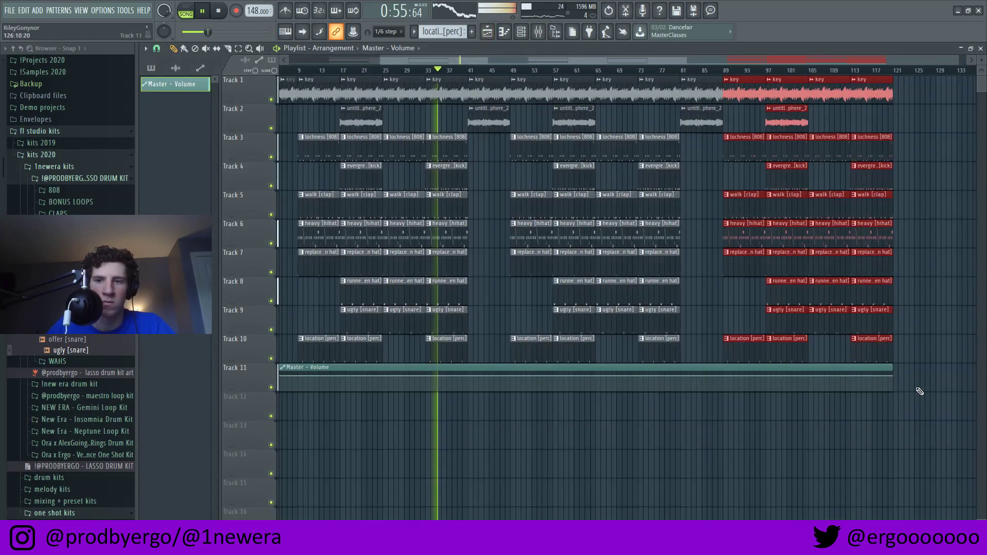
Step: Fade out the Master volume automation from 80% at bar 105 down to zero at bar 121
scroll(920, 391, "up", 3)
right_click(865, 377)
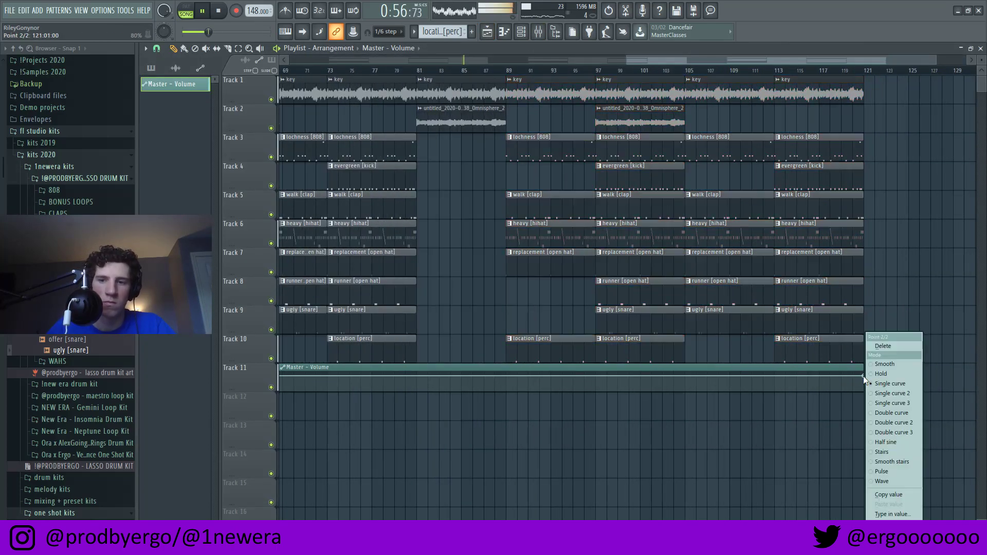
left_click(880, 492)
right_click(687, 376)
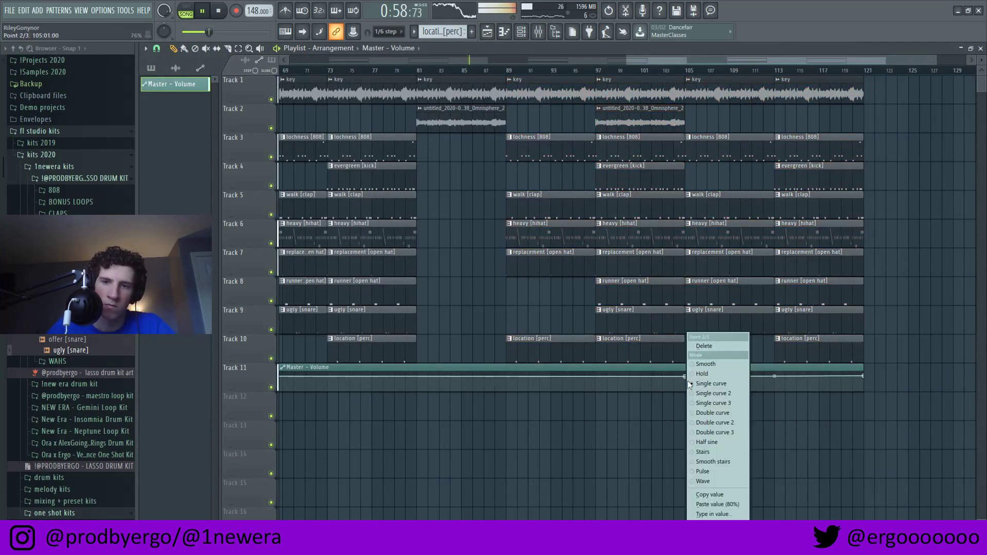
left_click(739, 504)
left_click_drag(867, 382, 867, 430)
scroll(785, 433, "down", 3)
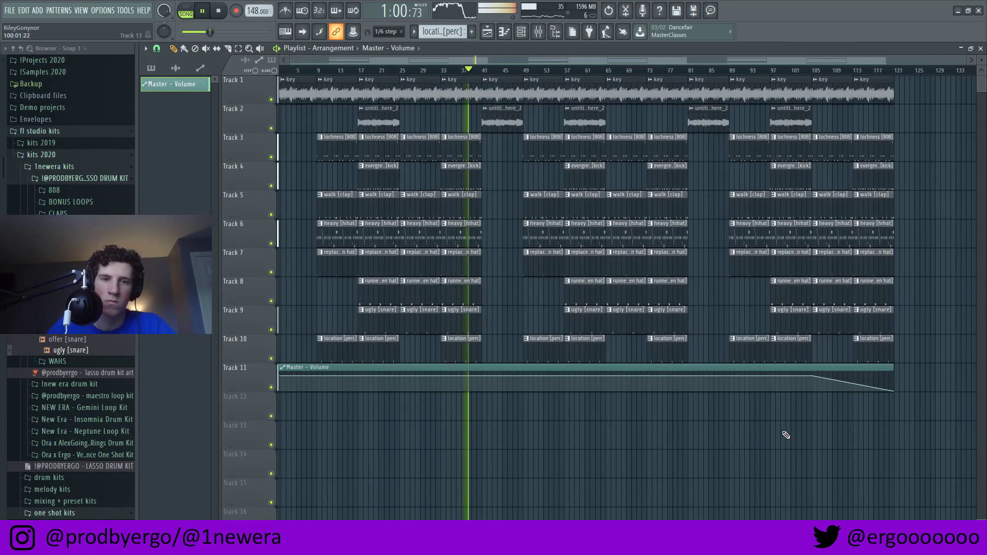
Step: Find the big [fx] sample in the !ERGO DRUMKIT 2020 trans fx folder and place it on Track 12
scroll(66, 335, "down", 5)
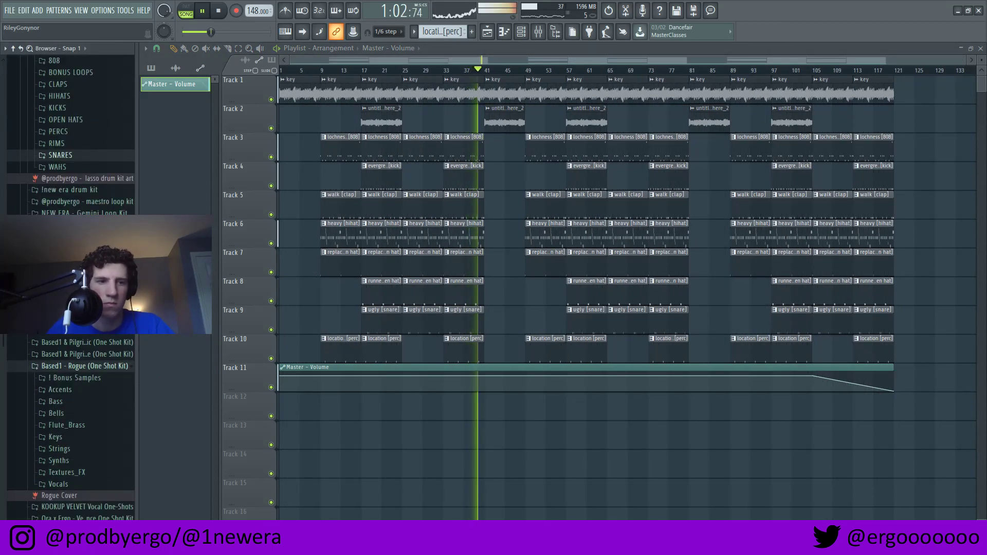
scroll(66, 335, "up", 7)
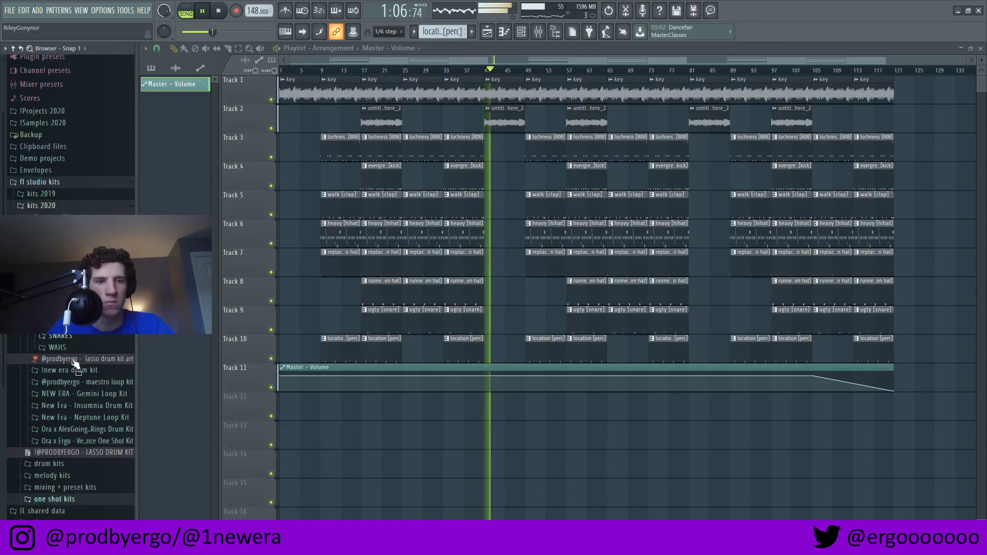
scroll(70, 387, "down", 1)
left_click(61, 399)
scroll(59, 400, "down", 3)
scroll(82, 421, "up", 5)
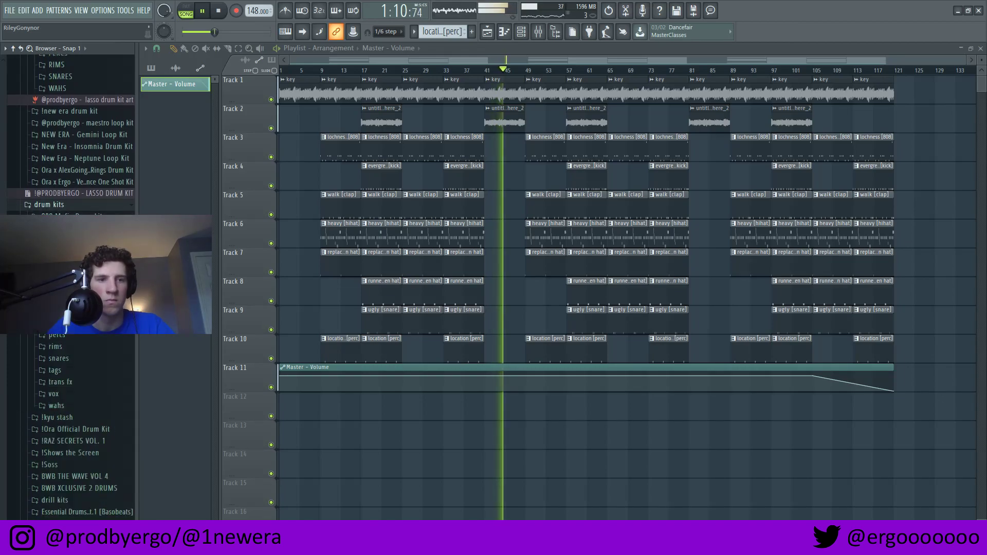
left_click(60, 382)
left_click_drag(61, 397, 317, 406)
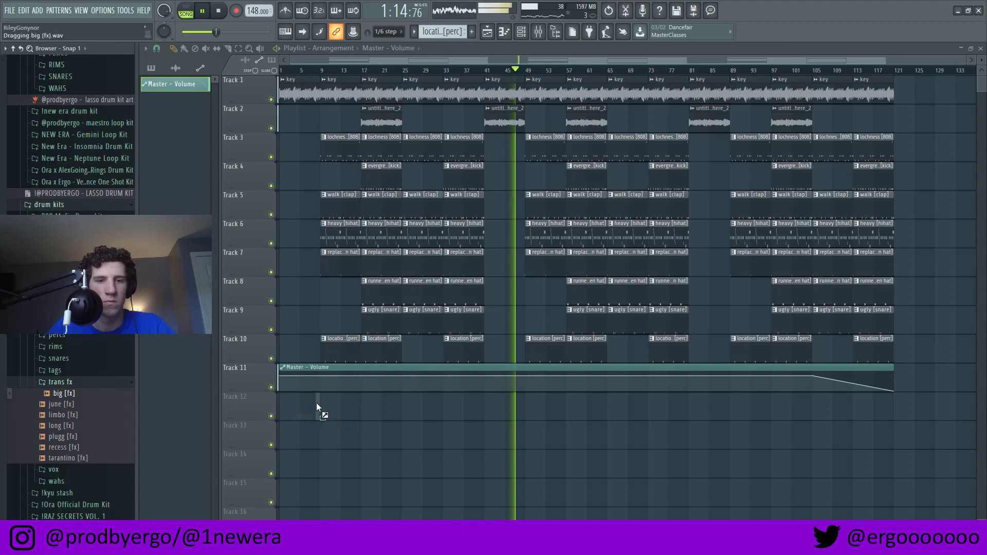
Step: Temporarily change the playlist snap and shift the big [fx] clip so its peak lands on bar 9
scroll(310, 403, "up", 5)
left_click(159, 50)
left_click(173, 101)
left_click_drag(452, 415, 522, 418)
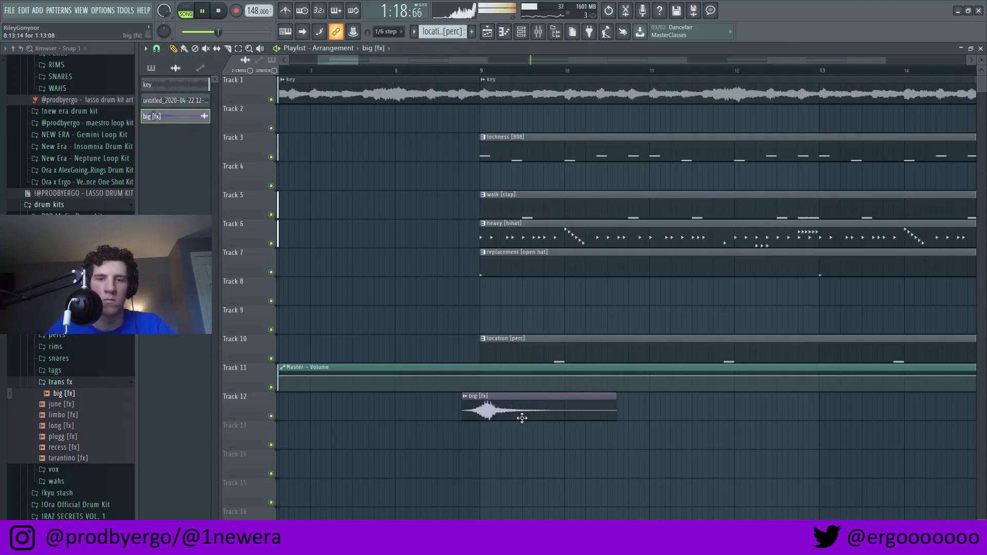
left_click(158, 51)
left_click(171, 79)
Step: Copy the big [fx] clip along Track 12 to the section changes at bars 25, 49, 65, 89 and 105
scroll(483, 381, "down", 5)
left_click_drag(486, 412, 938, 430)
scroll(611, 410, "down", 8)
mouse_move(323, 407)
left_mouse_down()
mouse_move(659, 409)
mouse_move(528, 410)
mouse_move(805, 422)
mouse_move(732, 422)
left_mouse_up()
left_click(745, 448)
Step: Lower the big [fx] sample's channel volume to 70% (-7.2 dB)
scroll(746, 448, "up", 5)
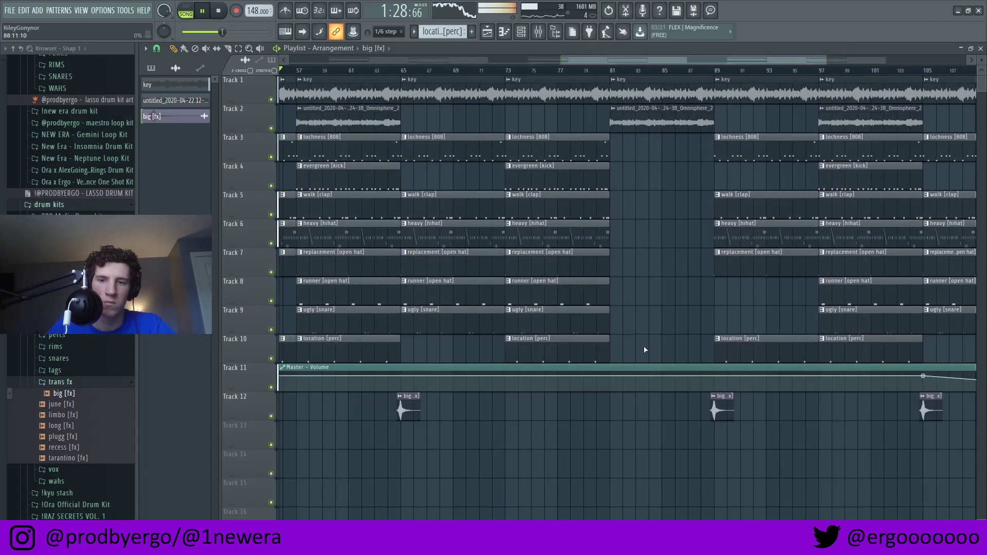
double_click(723, 409)
scroll(362, 110, "down", 4)
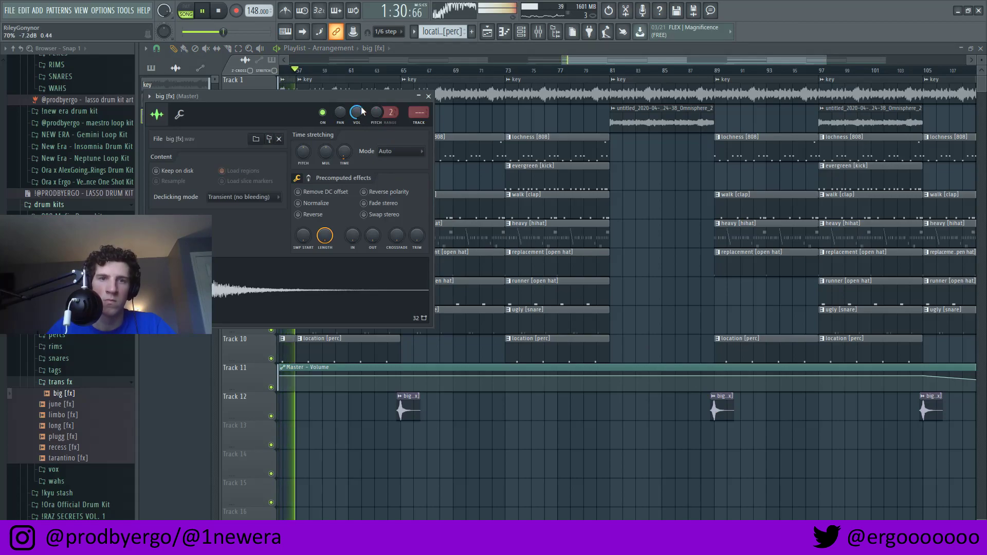
left_click(428, 96)
scroll(635, 342, "down", 5)
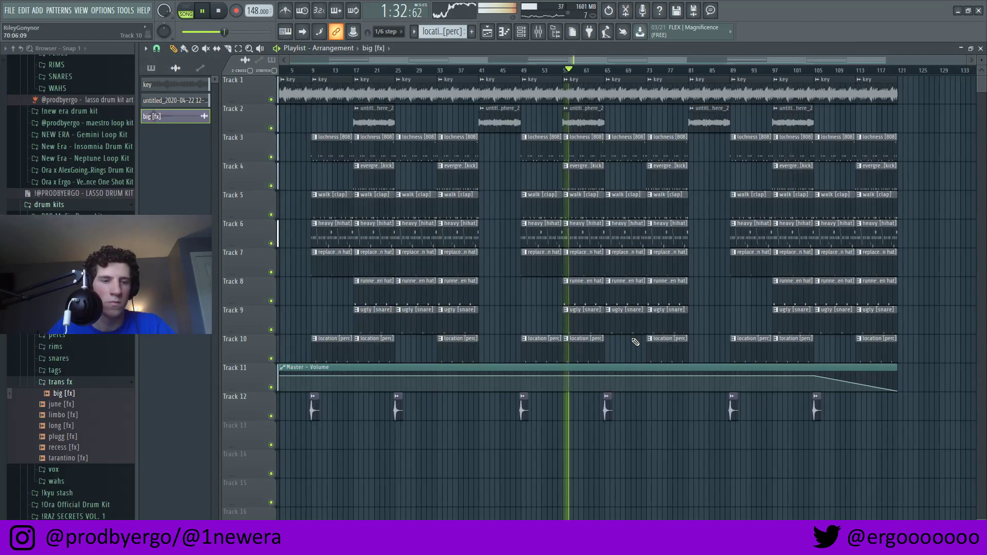
Step: Add the !NE + ERGO W LAZER producer tag from the drum kit to the start of Track 13
left_click(91, 383)
left_click(82, 372)
left_click_drag(85, 330, 91, 343)
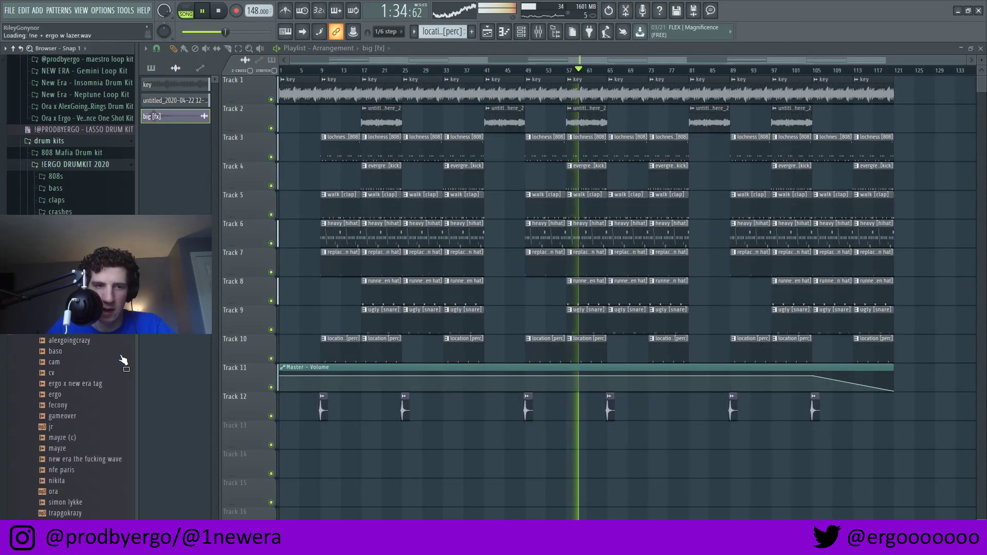
left_click_drag(293, 432, 303, 437)
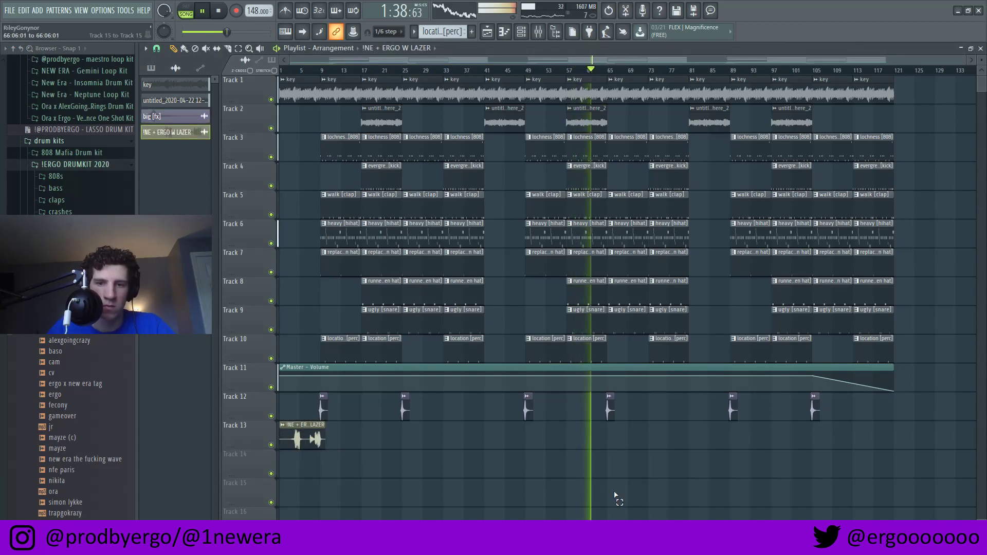
scroll(627, 482, "up", 5)
scroll(628, 482, "up", 3)
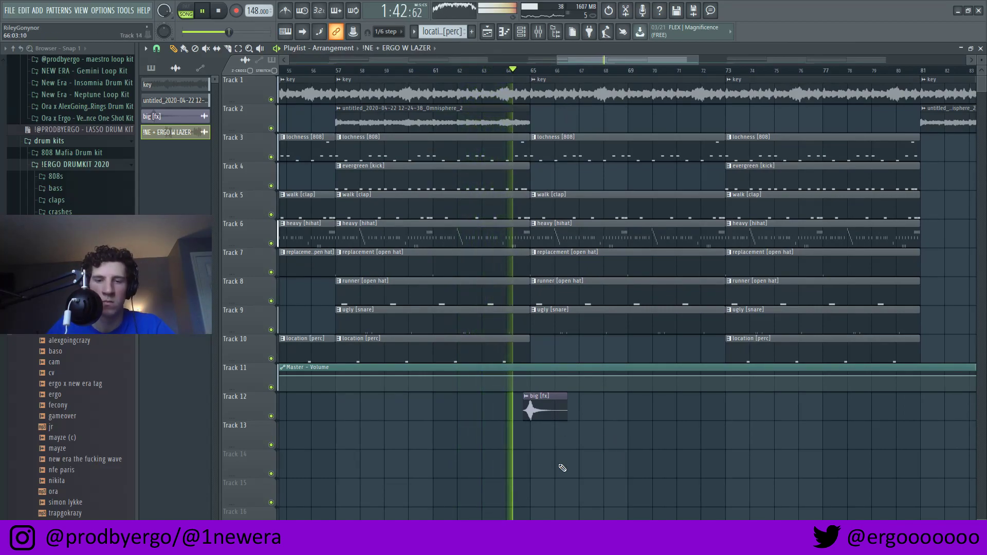
scroll(264, 458, "down", 6)
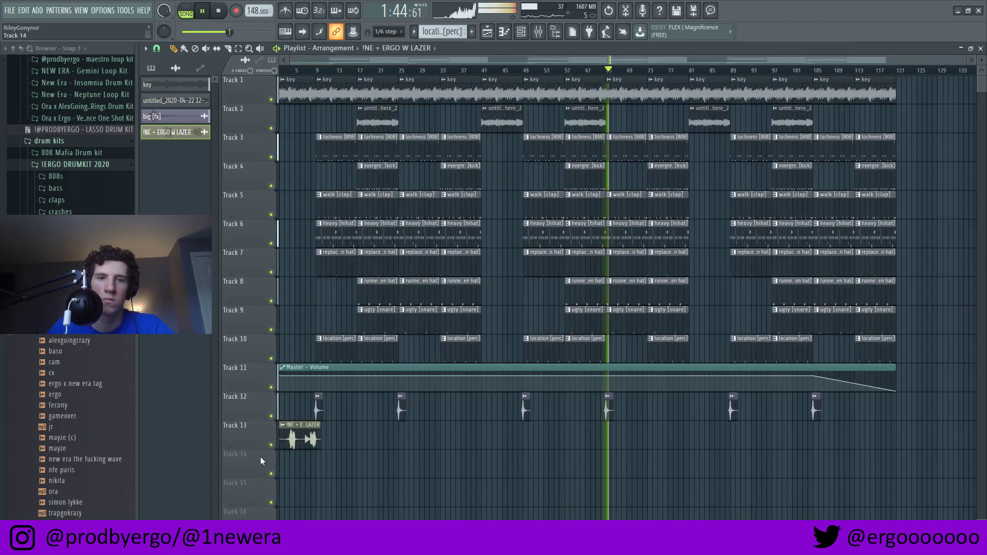
Step: Play back the intro to check how the producer tag on Track 13 leads into the drums at bar 9
scroll(261, 428, "up", 2)
scroll(261, 428, "up", 3)
left_click(422, 71)
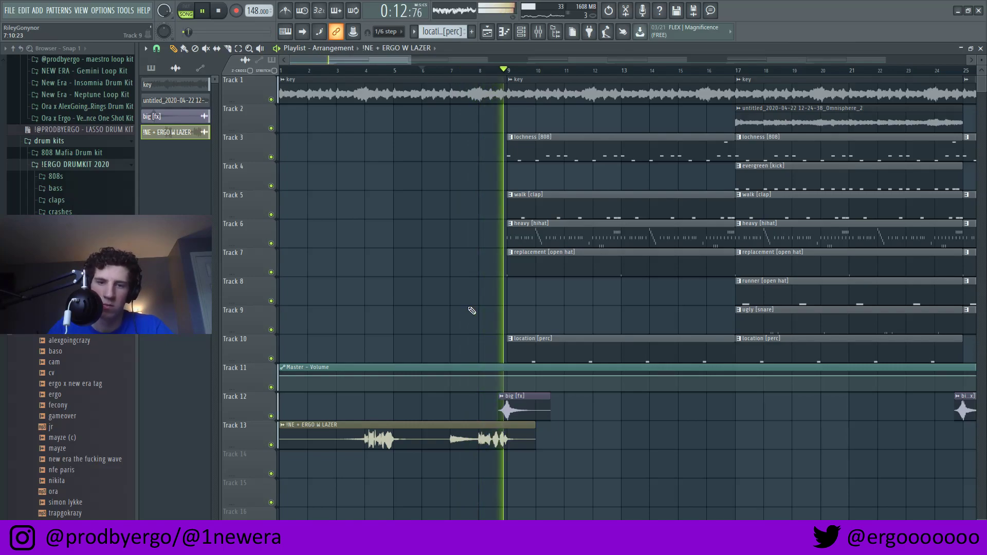
scroll(457, 312, "down", 5)
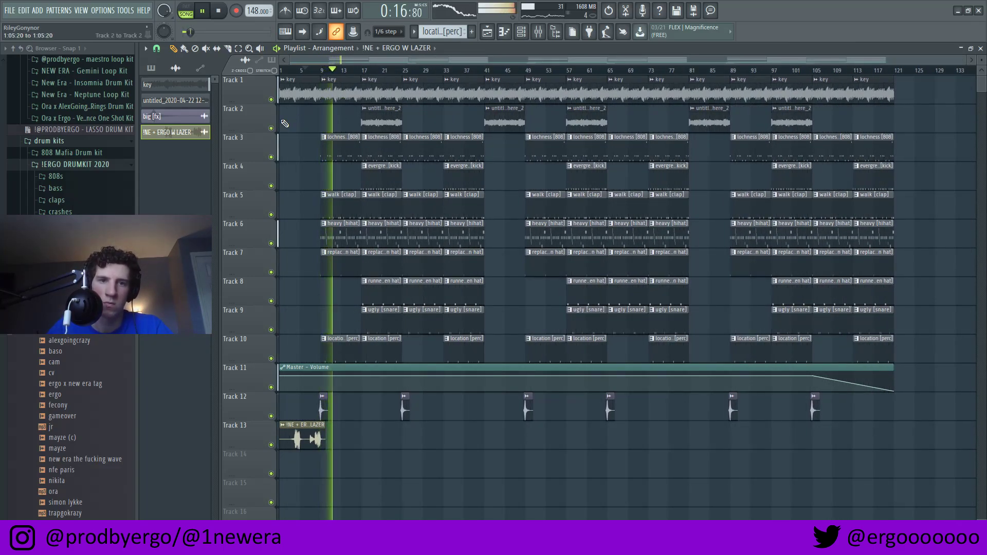
scroll(260, 124, "up", 3)
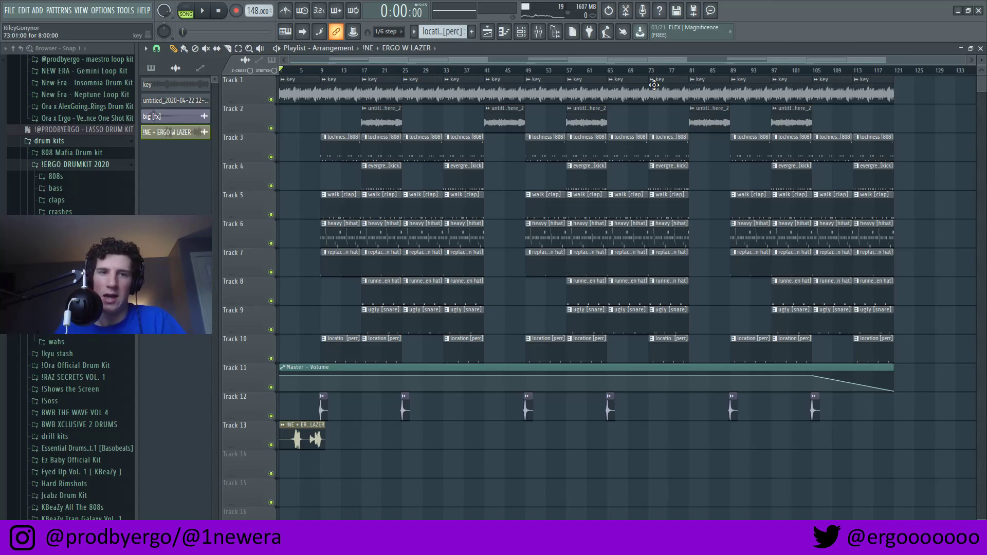
scroll(322, 123, "up", 2)
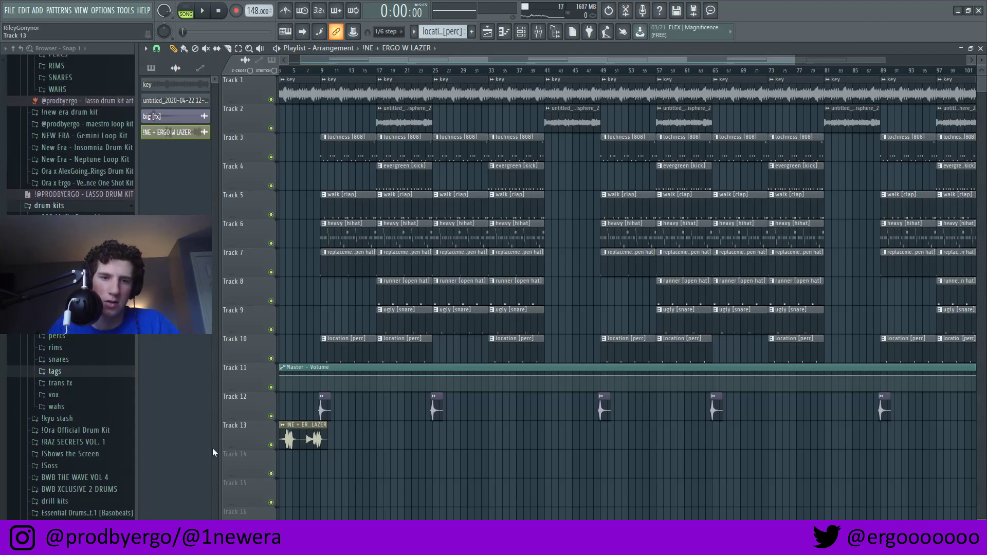
left_click_drag(296, 444, 236, 441)
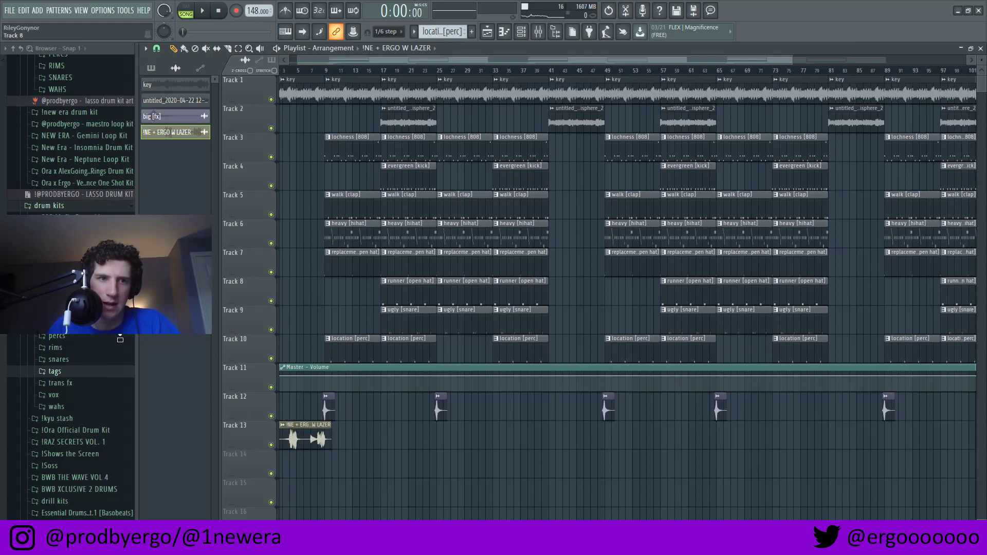
scroll(71, 286, "up", 8)
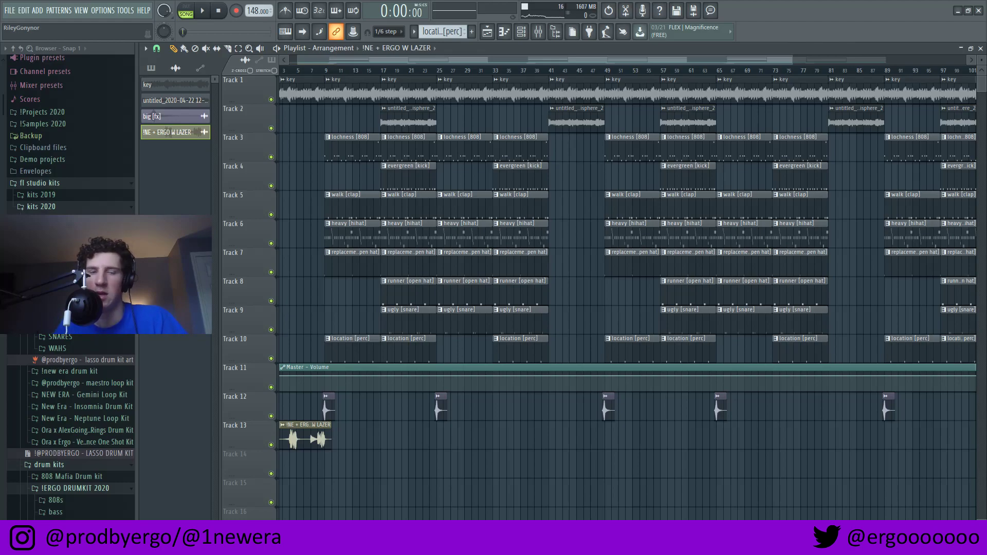
scroll(368, 72, "down", 2)
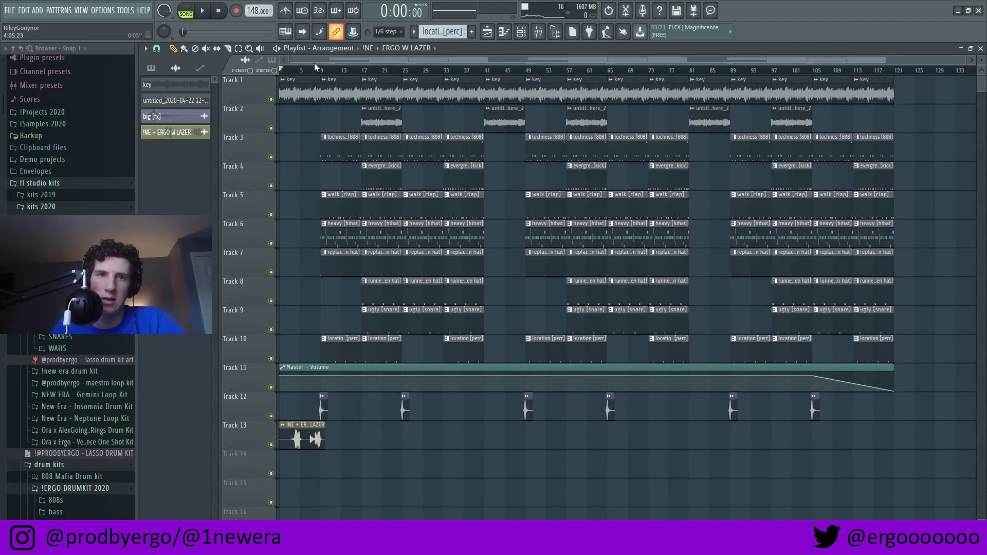
scroll(331, 72, "up", 2)
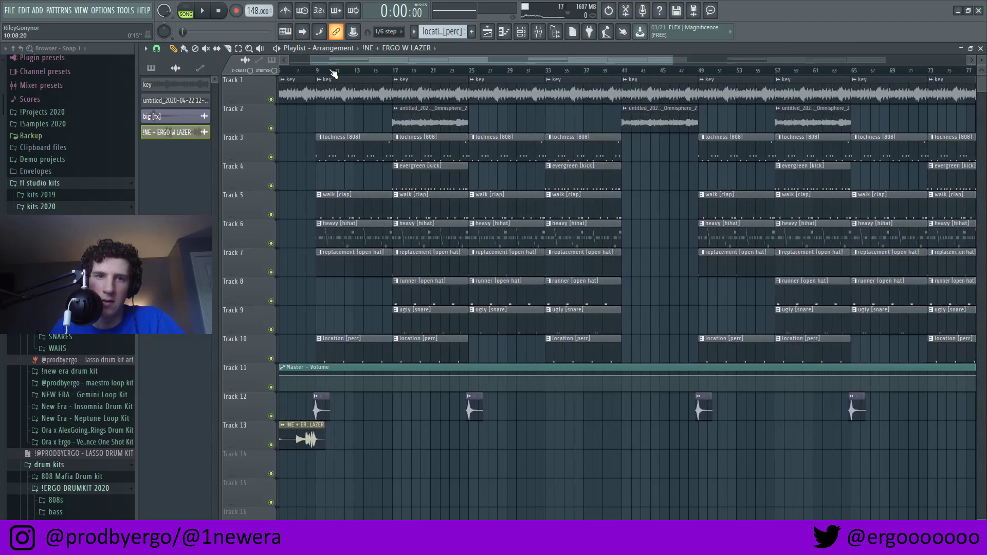